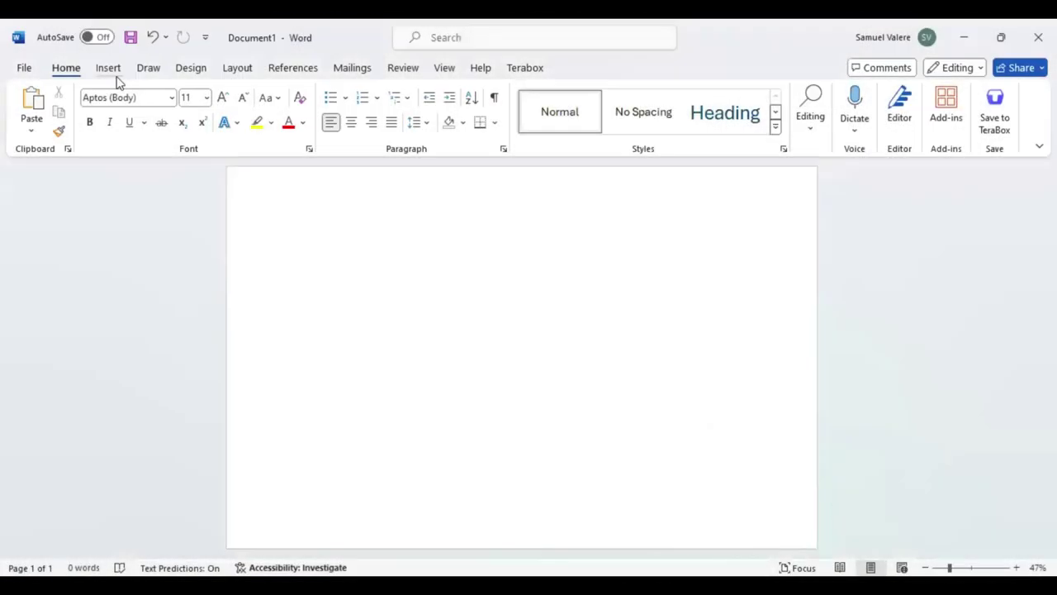
# - Draw a teal rectangle over the whole page, sized to fit at about 11.42" by 18.64"
pyautogui.click(106, 68)
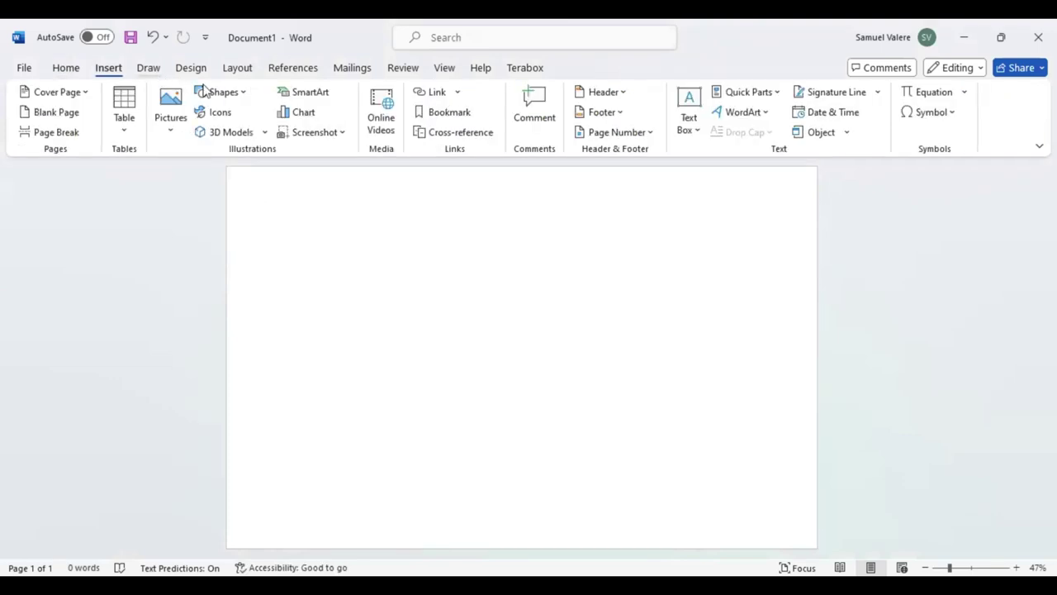
pyautogui.click(241, 95)
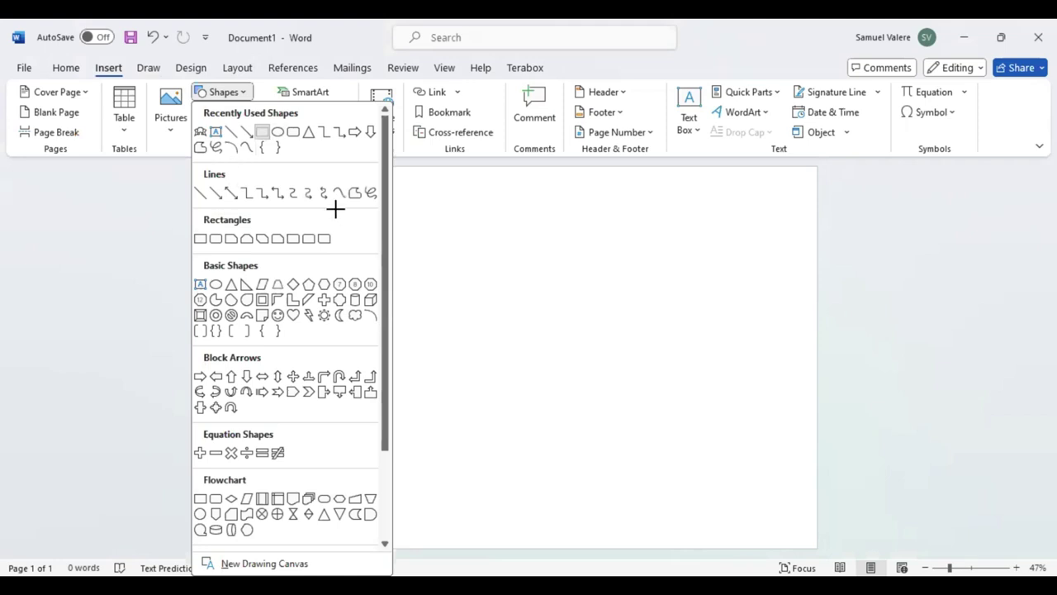
pyautogui.click(200, 238)
pyautogui.moveTo(232, 169); pyautogui.dragTo(842, 558)
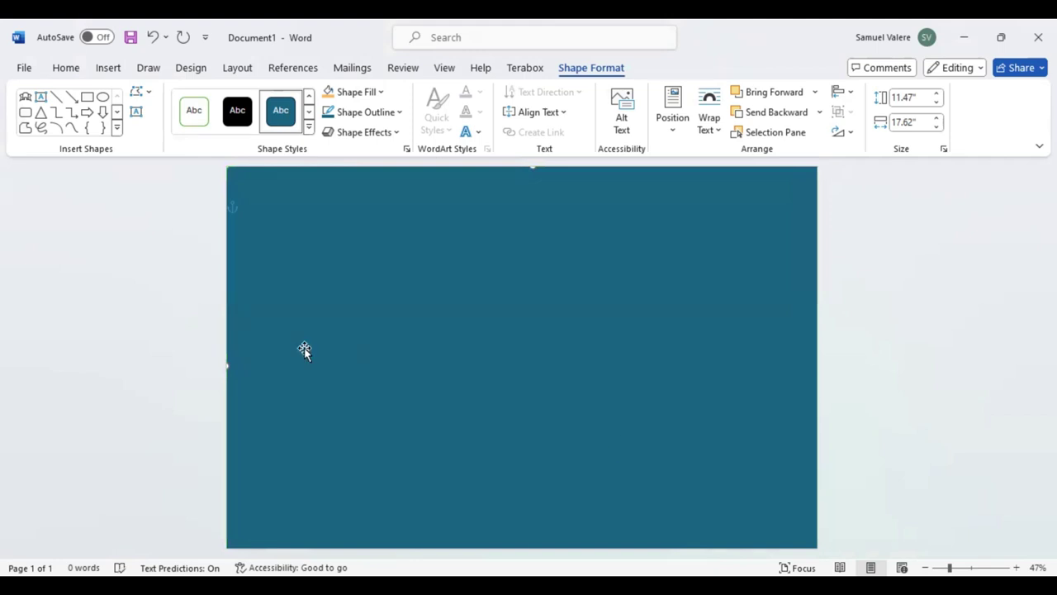
pyautogui.moveTo(211, 377)
pyautogui.mouseDown()
pyautogui.moveTo(213, 365)
pyautogui.moveTo(187, 363)
pyautogui.mouseUp()
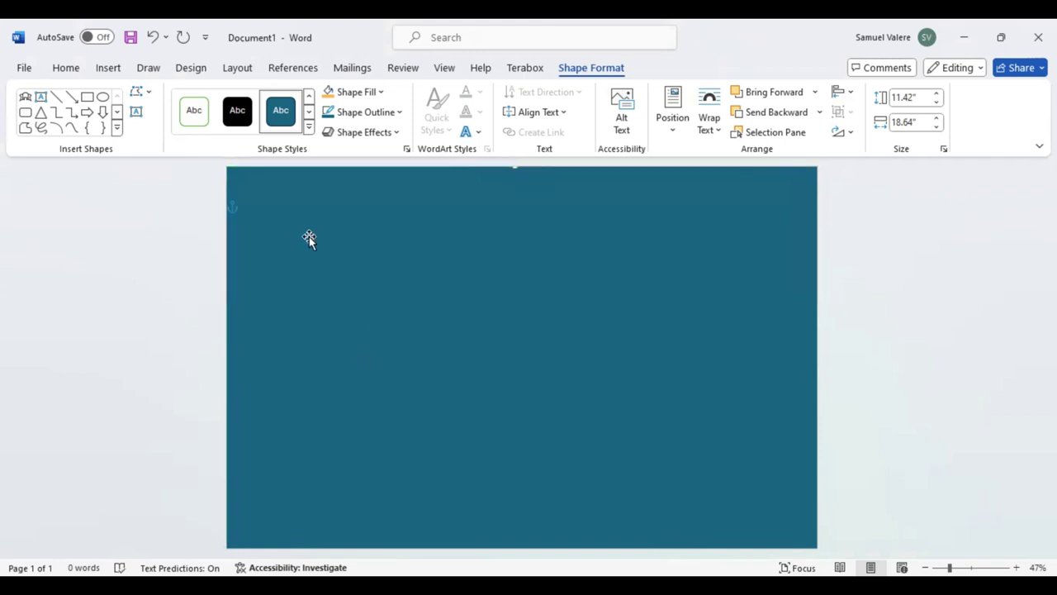
# - Remove the rectangle's outline and fill it with custom dark brown #471C01
pyautogui.click(399, 113)
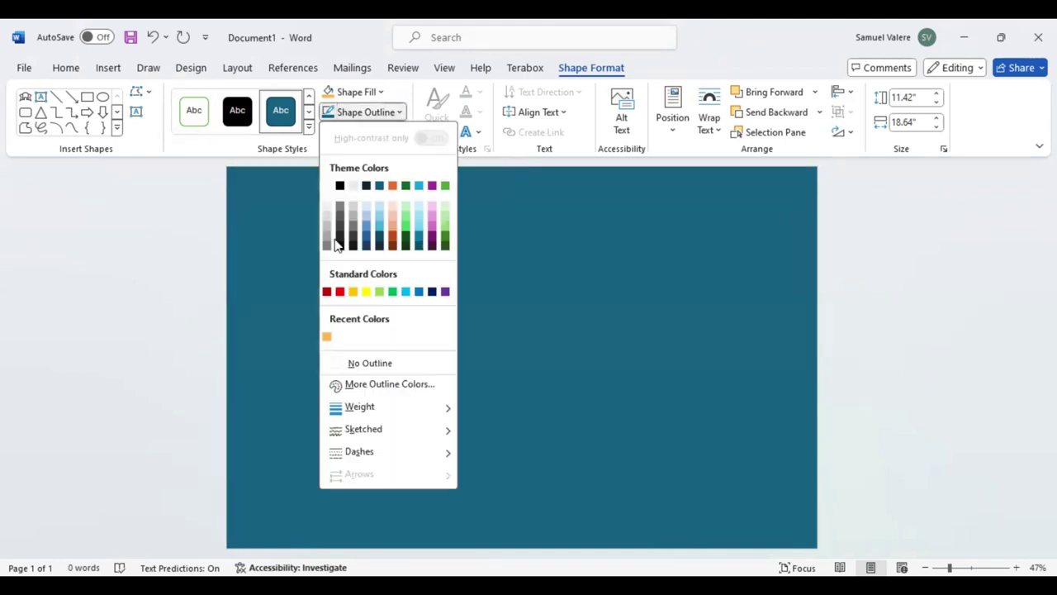
pyautogui.click(343, 364)
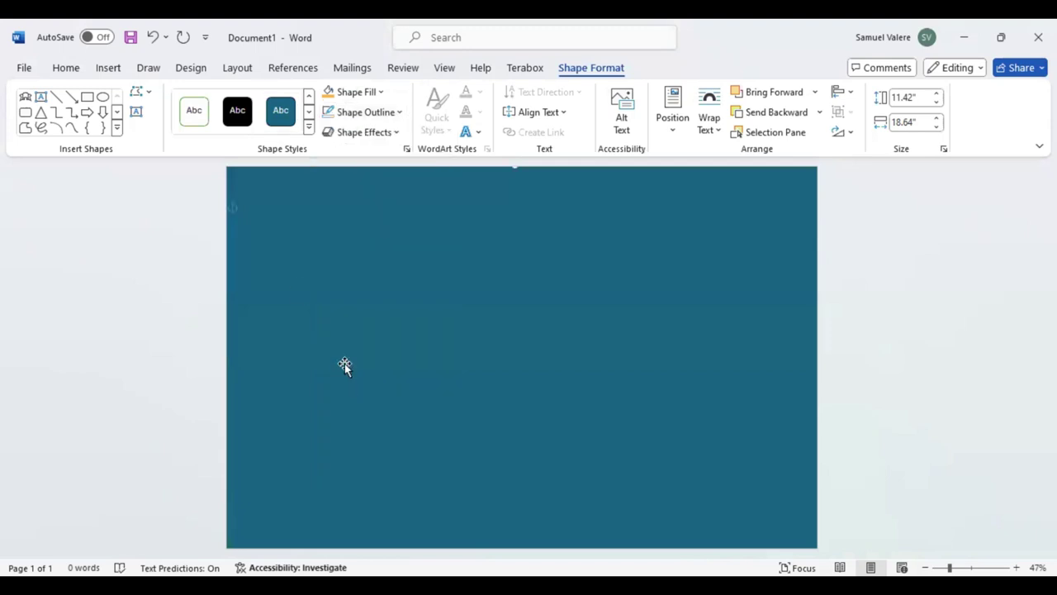
pyautogui.click(385, 93)
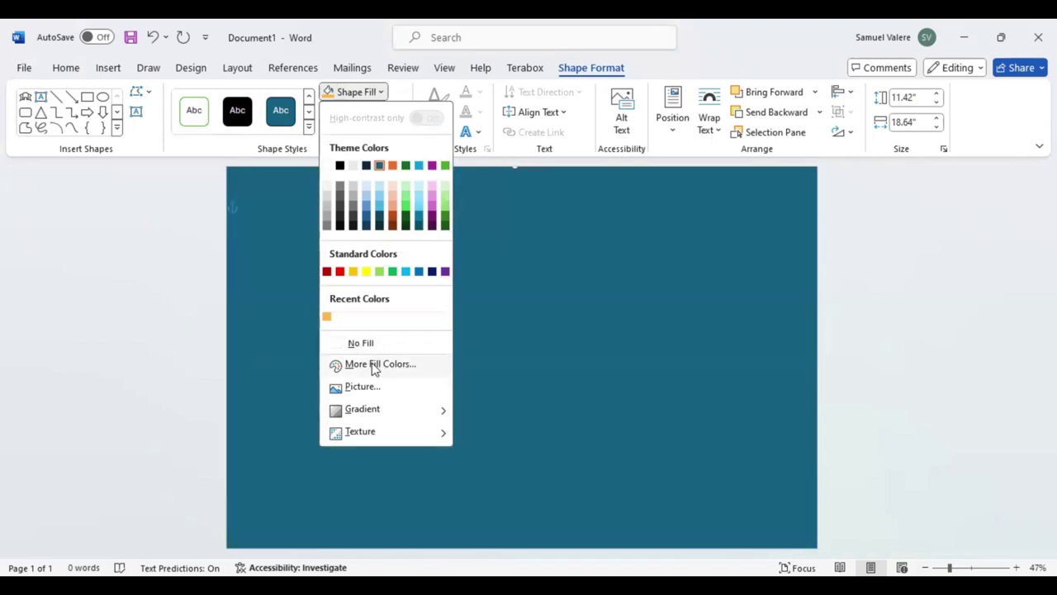
pyautogui.click(373, 364)
pyautogui.moveTo(462, 208); pyautogui.dragTo(424, 197)
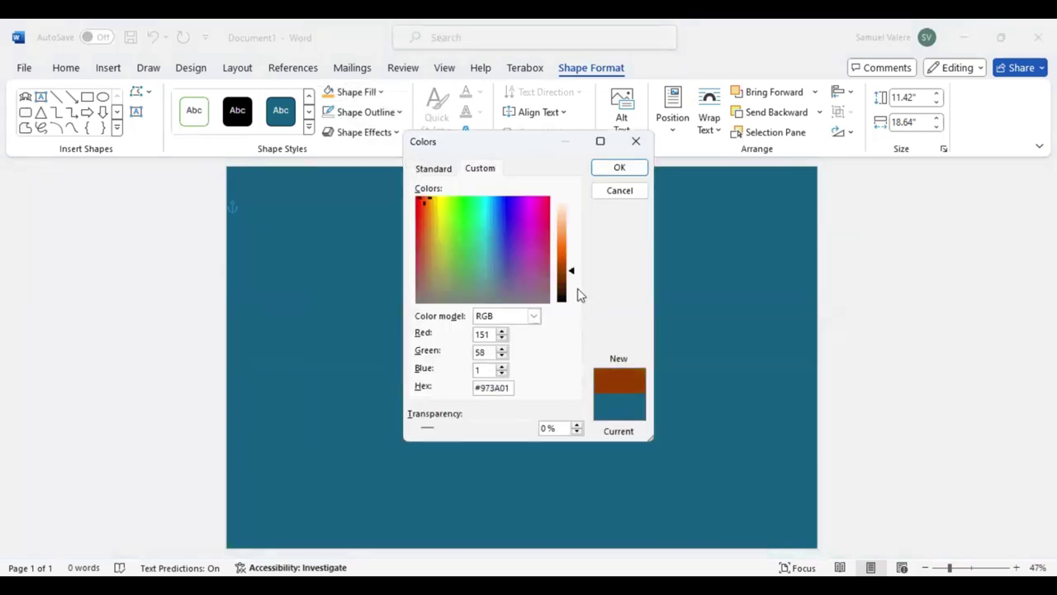
pyautogui.moveTo(575, 277); pyautogui.dragTo(572, 291)
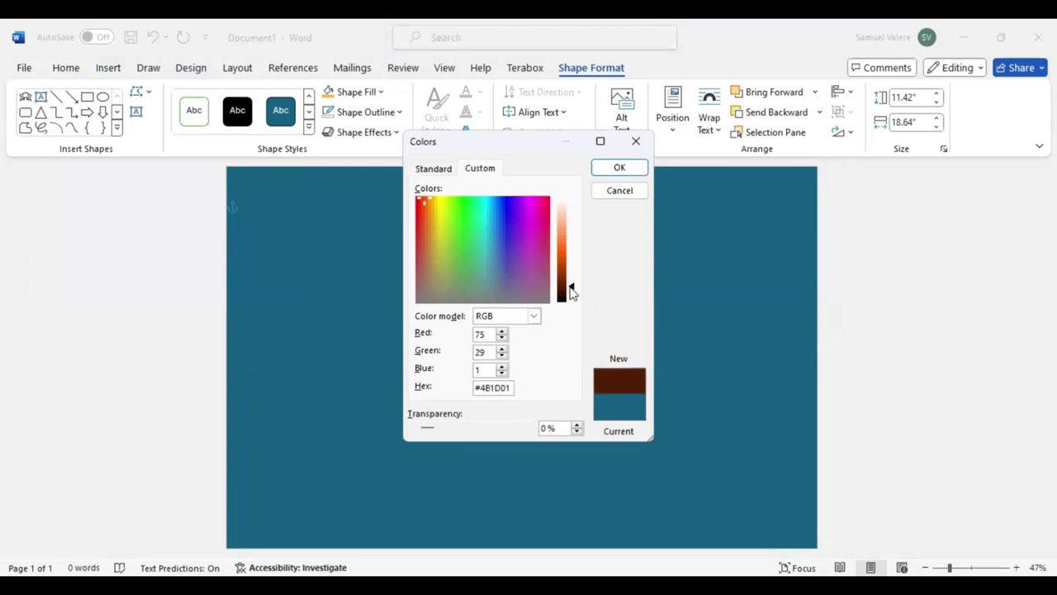
pyautogui.click(618, 169)
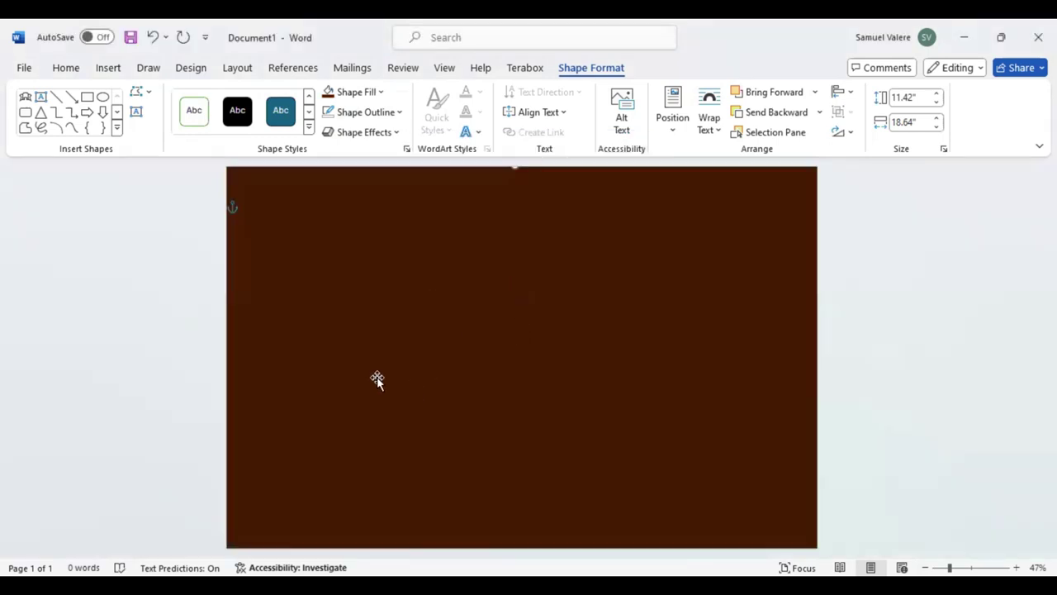
# - Draw a tall right triangle at the bottom-left, flush with the page's left edge
pyautogui.click(117, 128)
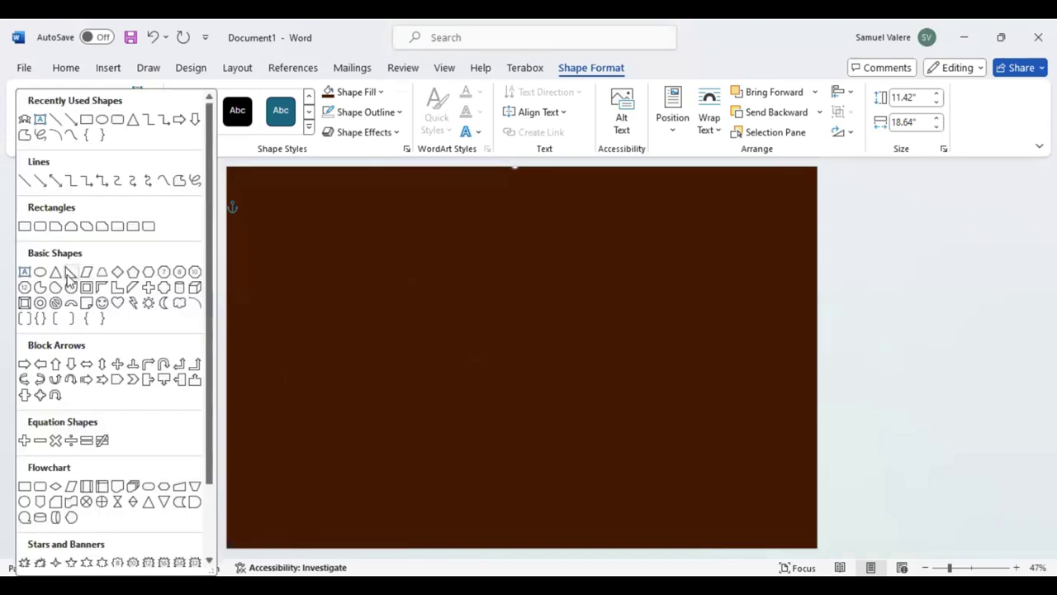
pyautogui.click(70, 272)
pyautogui.moveTo(235, 364); pyautogui.dragTo(373, 543)
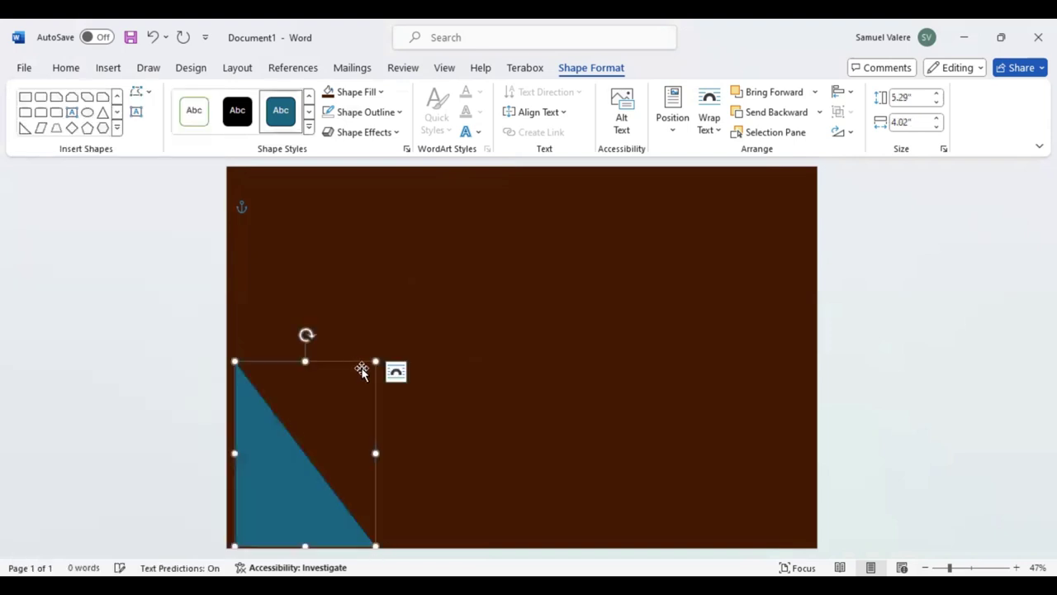
pyautogui.moveTo(373, 359)
pyautogui.mouseDown()
pyautogui.moveTo(369, 309)
pyautogui.moveTo(396, 324)
pyautogui.mouseUp()
pyautogui.moveTo(259, 425); pyautogui.dragTo(251, 427)
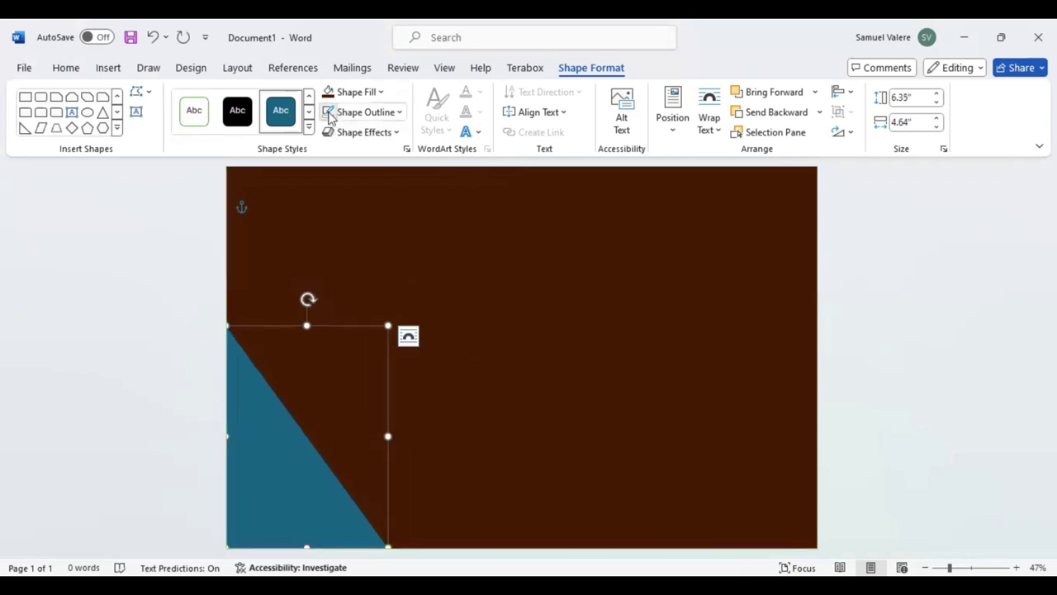
# - Fill the triangle with the recent light orange and duplicate it onto the right side
pyautogui.click(382, 92)
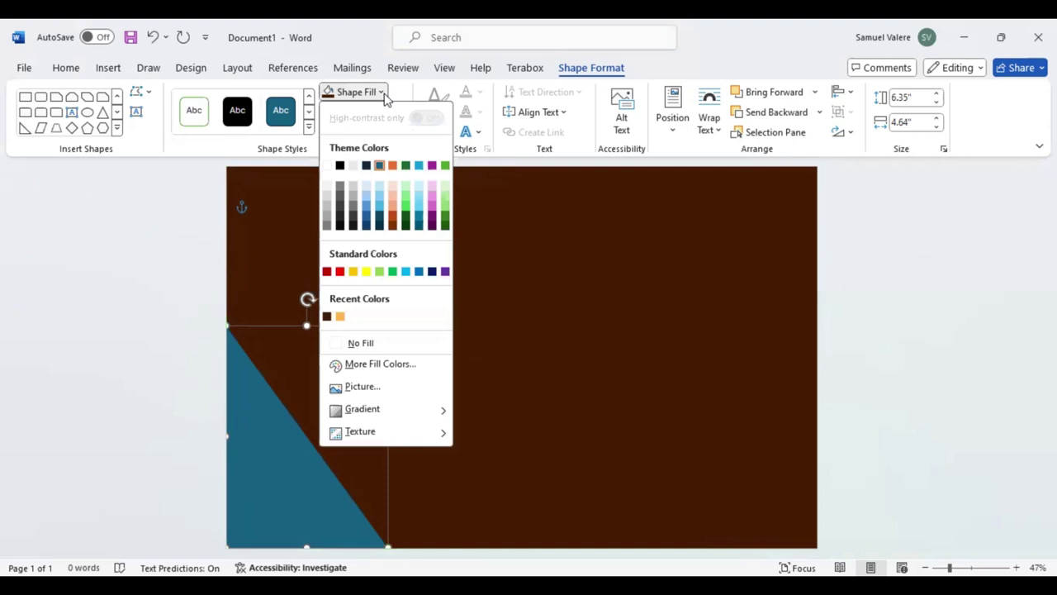
pyautogui.click(341, 318)
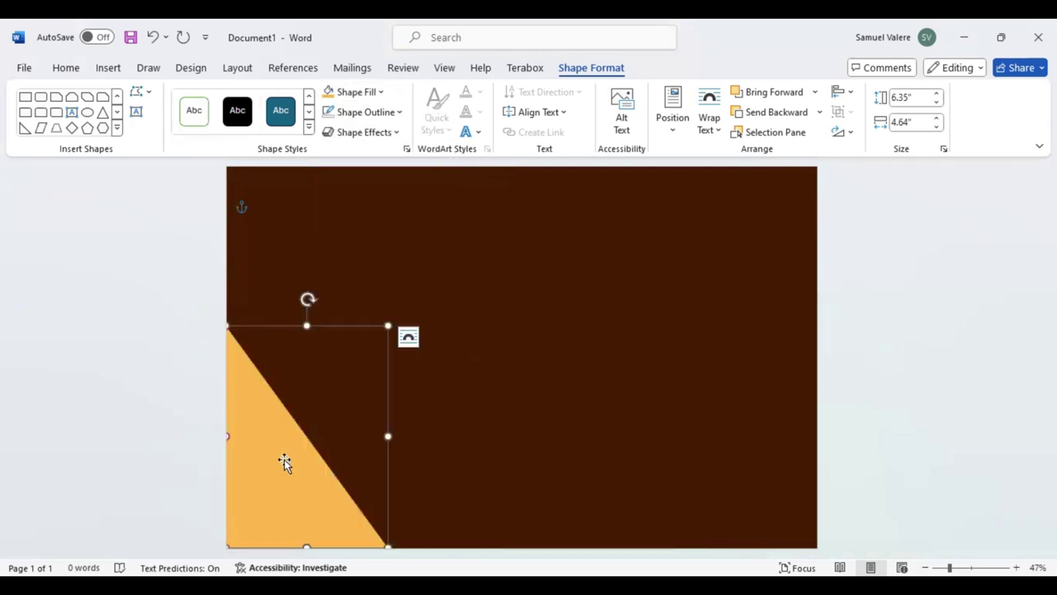
pyautogui.click(547, 381)
pyautogui.click(281, 463)
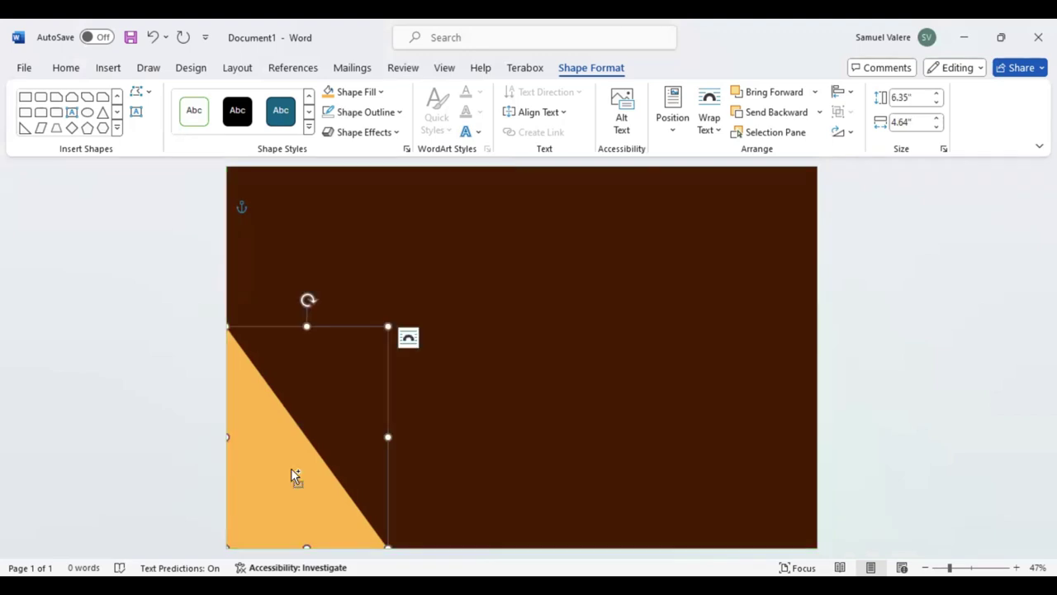
pyautogui.moveTo(291, 468); pyautogui.dragTo(681, 446)
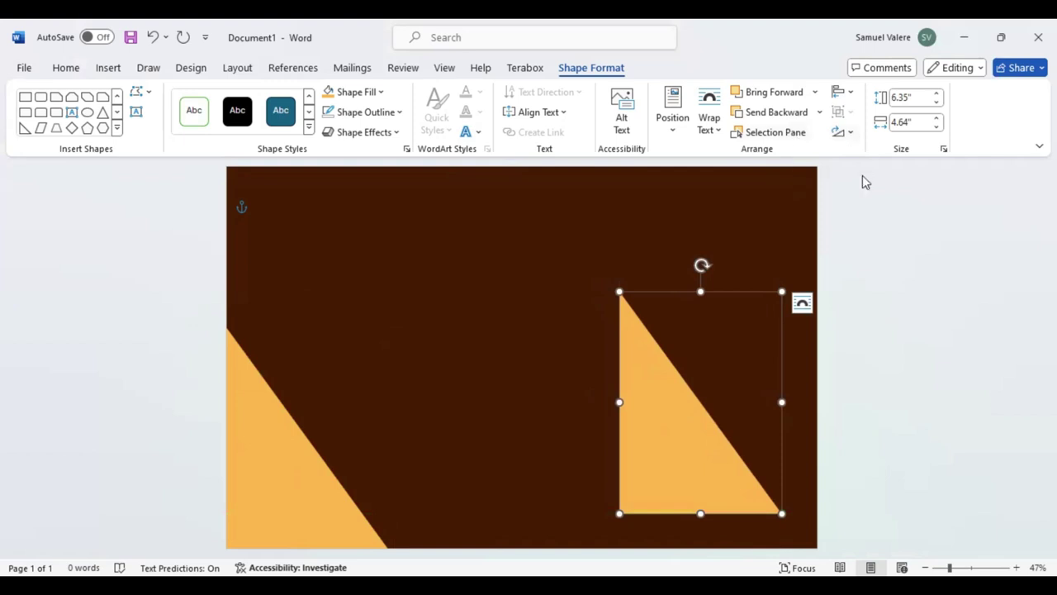
# - Flip the right triangle against the right edge and make a smaller copy of it
pyautogui.click(842, 132)
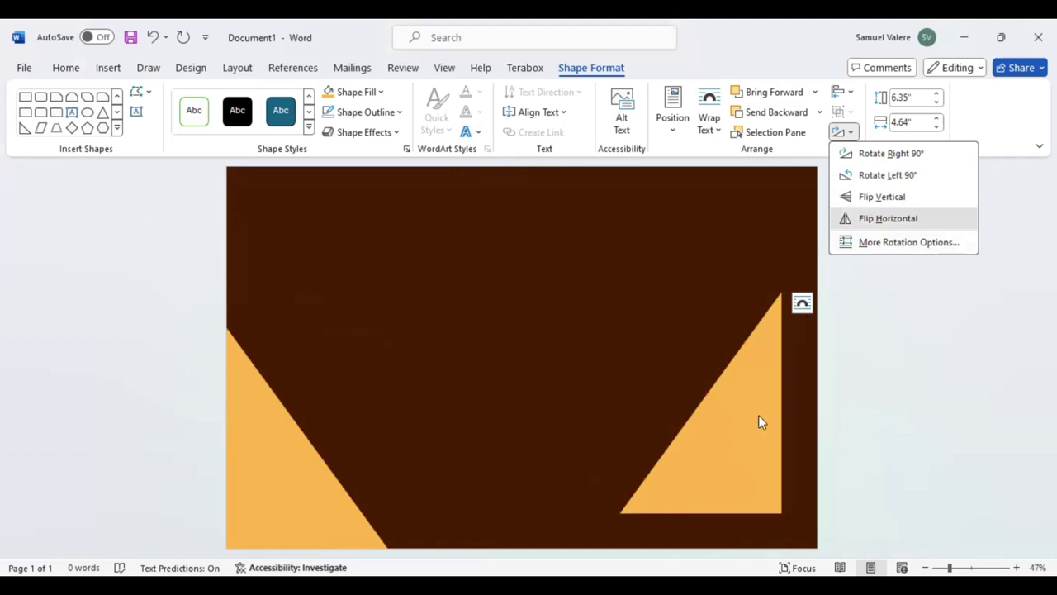
pyautogui.moveTo(758, 421); pyautogui.dragTo(800, 455)
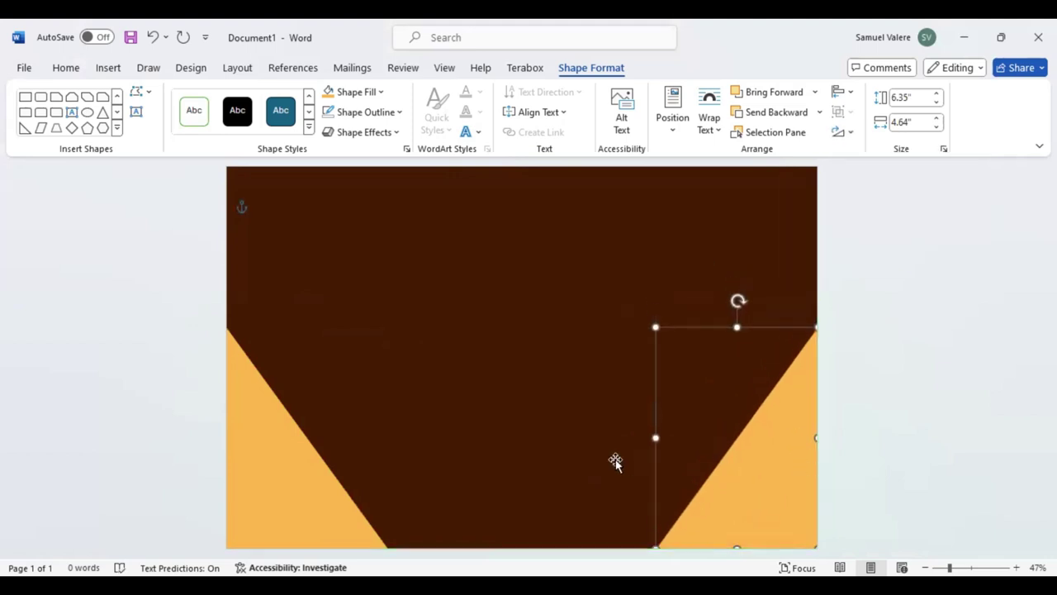
pyautogui.keyDown('ctrl'); pyautogui.moveTo(746, 485); pyautogui.dragTo(671, 461); pyautogui.keyUp('ctrl')
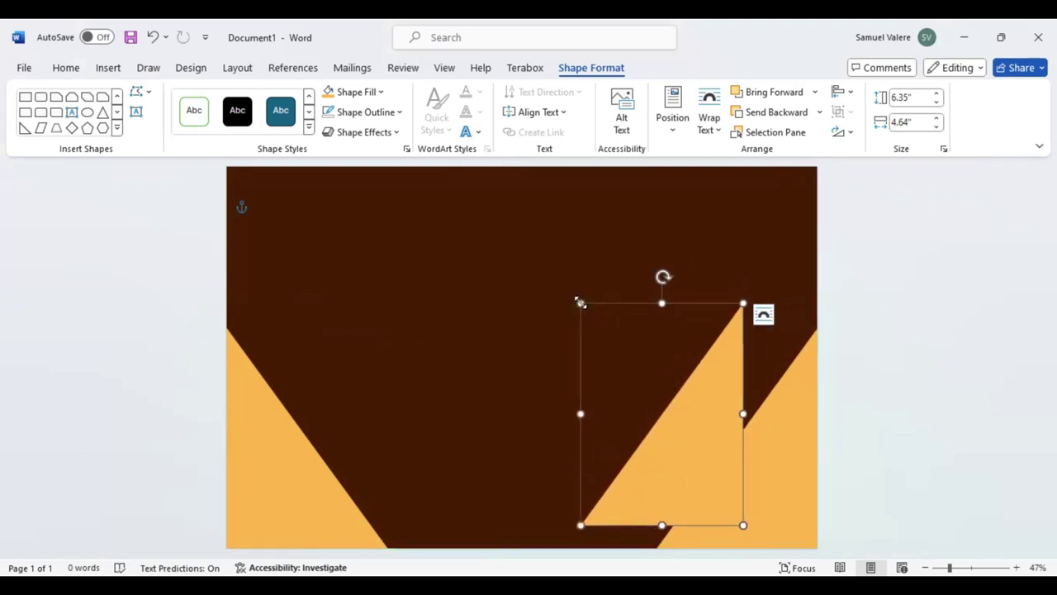
pyautogui.moveTo(581, 303); pyautogui.dragTo(617, 353)
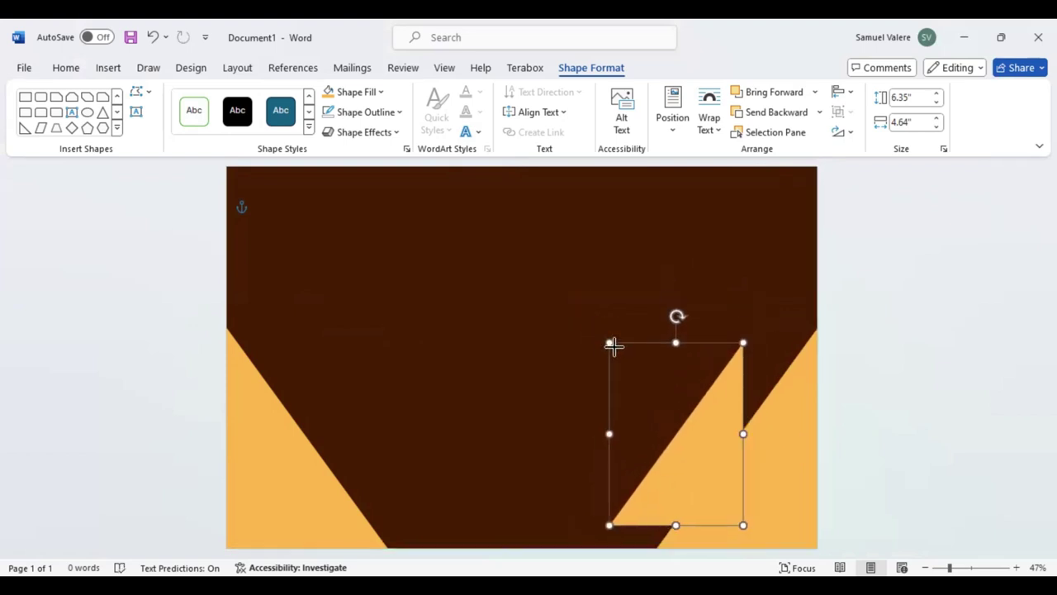
# - Fill the small triangle gold and fit it into the bottom-right corner
pyautogui.click(376, 93)
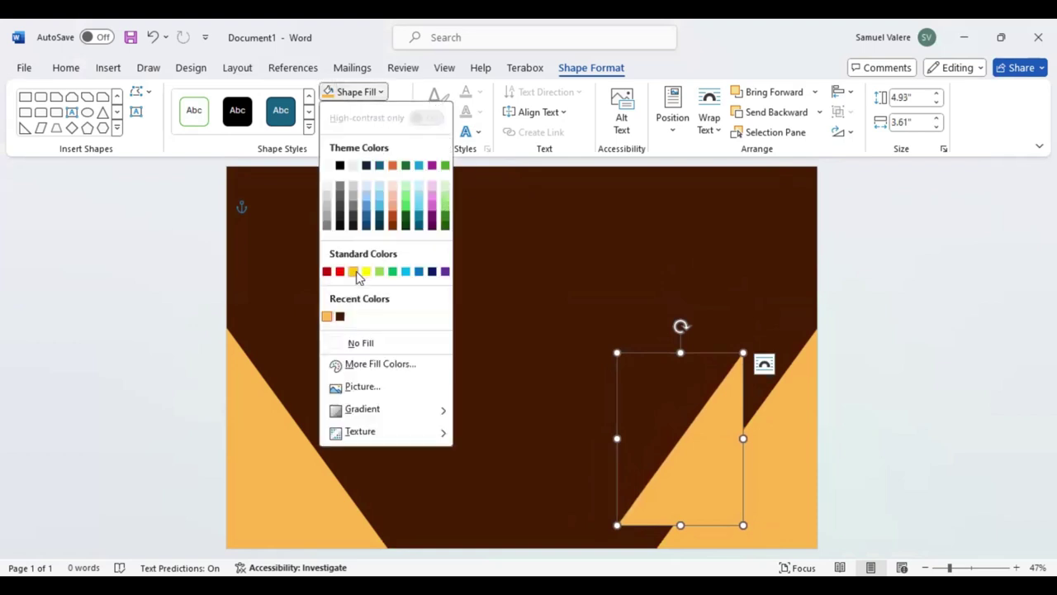
pyautogui.click(356, 271)
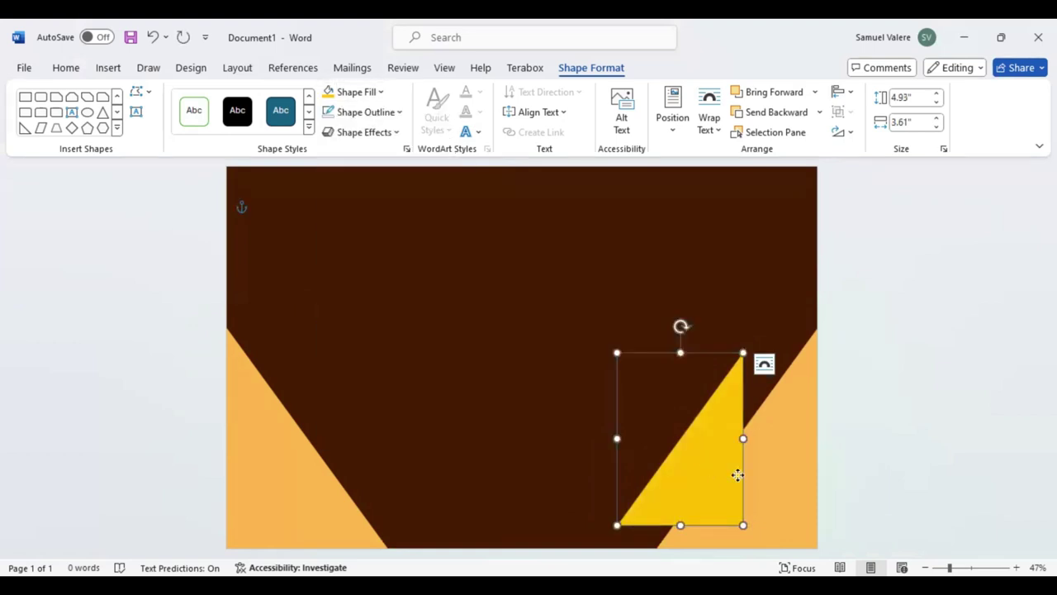
pyautogui.moveTo(738, 474); pyautogui.dragTo(797, 479)
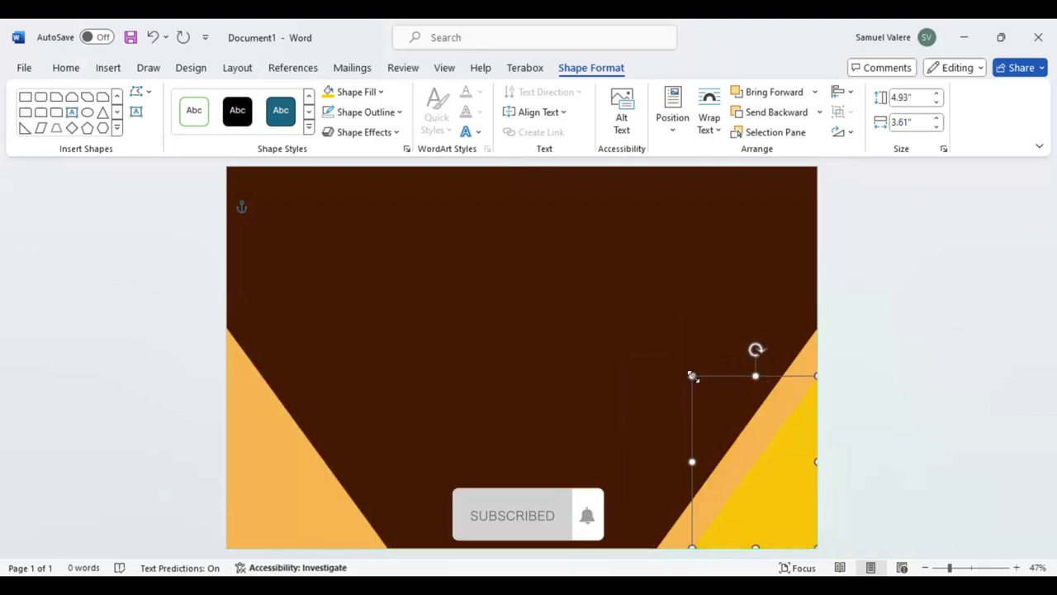
pyautogui.moveTo(692, 376); pyautogui.dragTo(704, 391)
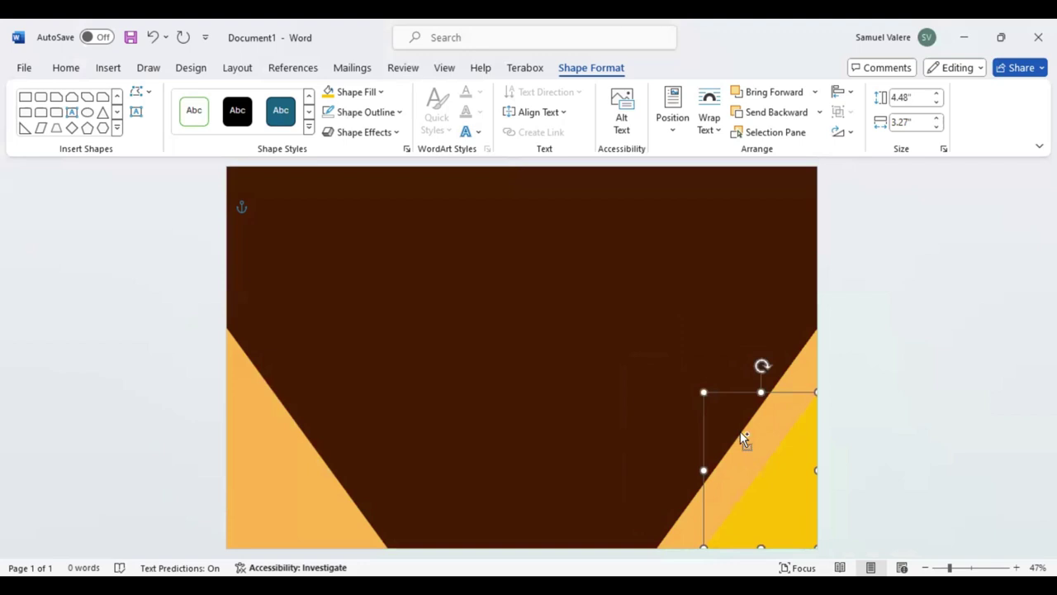
# - Copy the gold triangle to the bottom-left corner, flipped to match
pyautogui.keyDown('ctrl'); pyautogui.moveTo(793, 478); pyautogui.dragTo(372, 402); pyautogui.keyUp('ctrl')
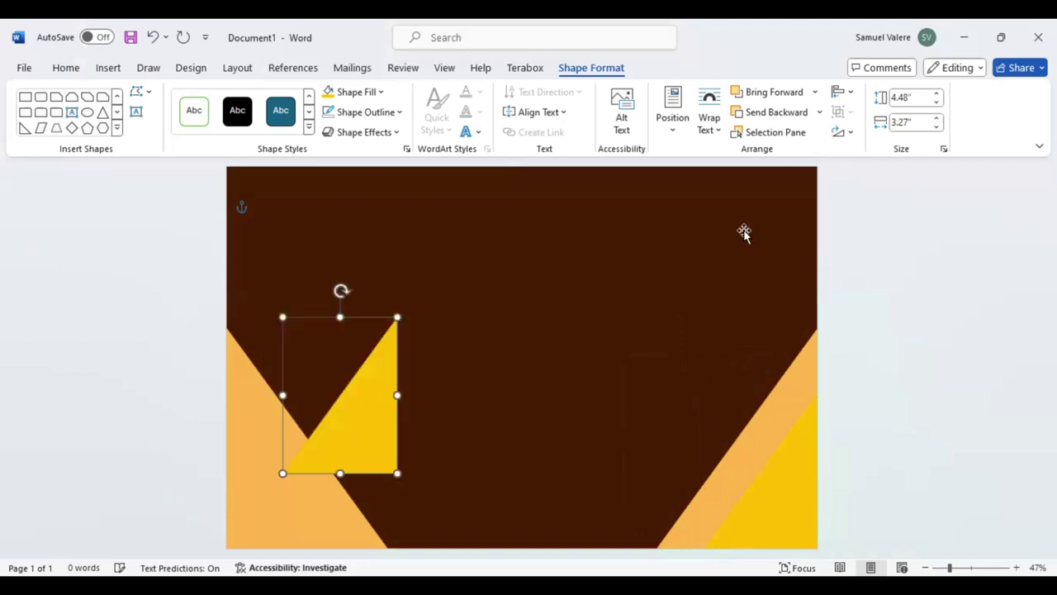
pyautogui.click(843, 131)
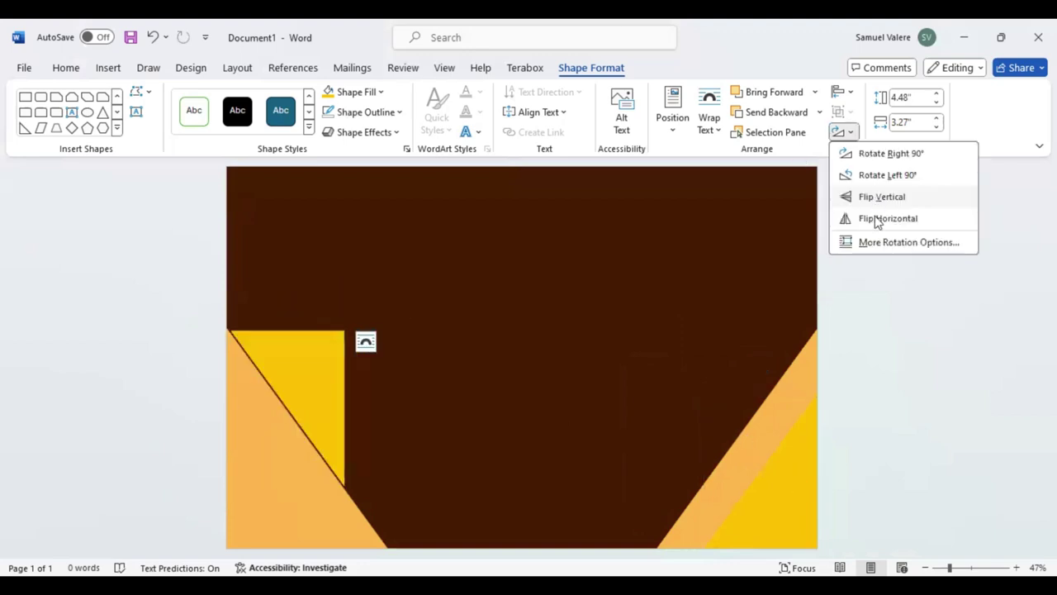
pyautogui.moveTo(236, 405); pyautogui.dragTo(239, 478)
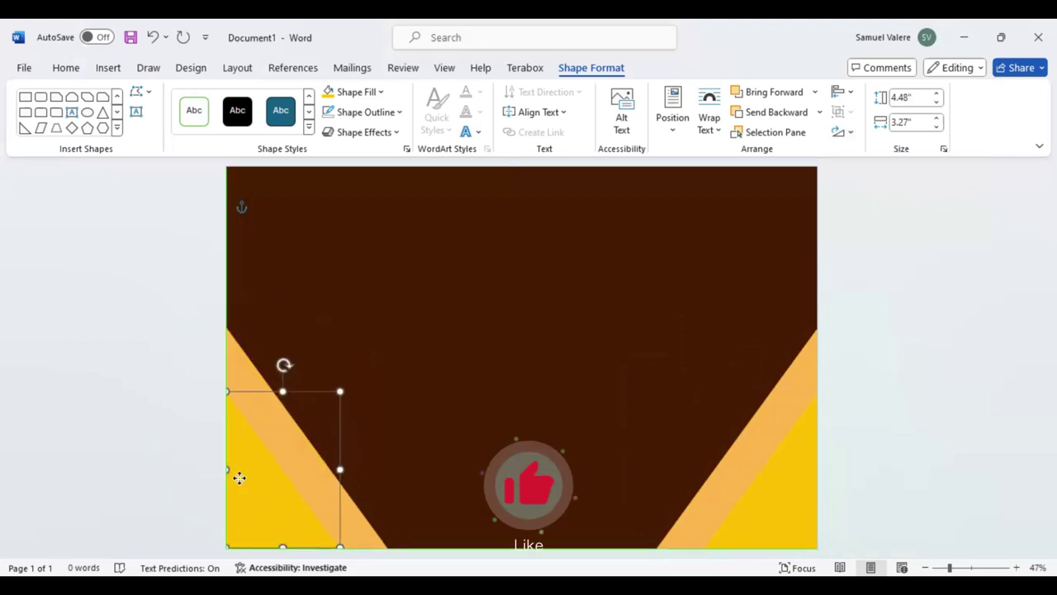
pyautogui.click(452, 457)
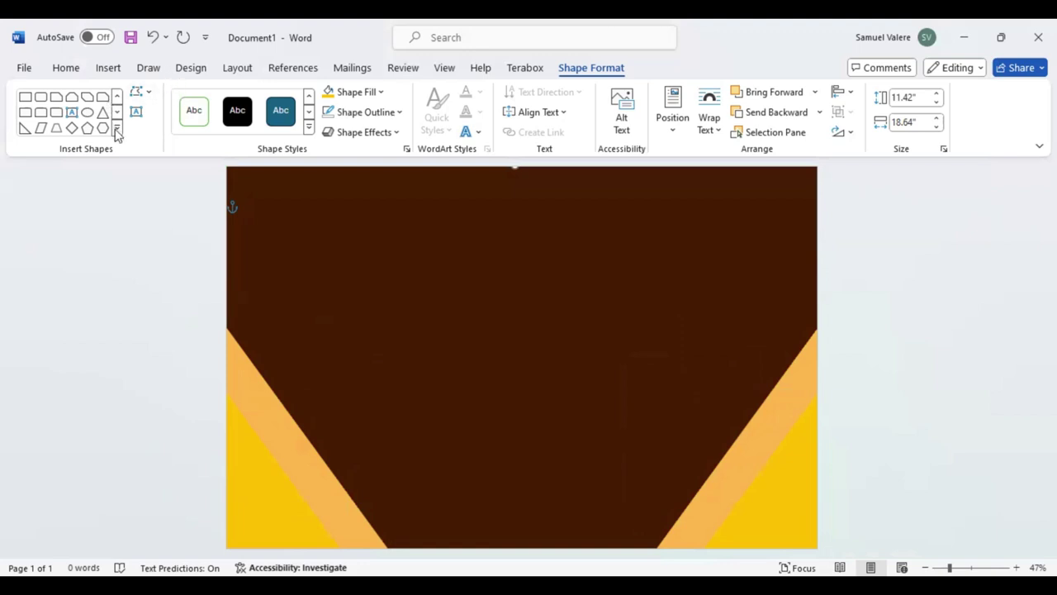
# - Draw a centred 10.4" by 16.13" rectangle leaving a narrow brown border
pyautogui.click(25, 96)
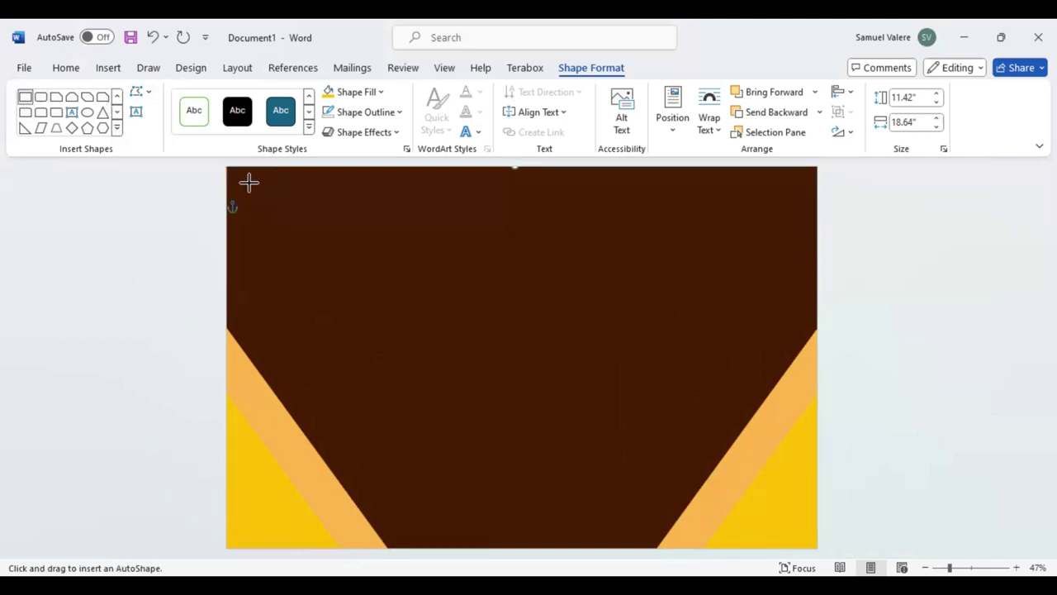
pyautogui.moveTo(249, 183); pyautogui.dragTo(796, 537)
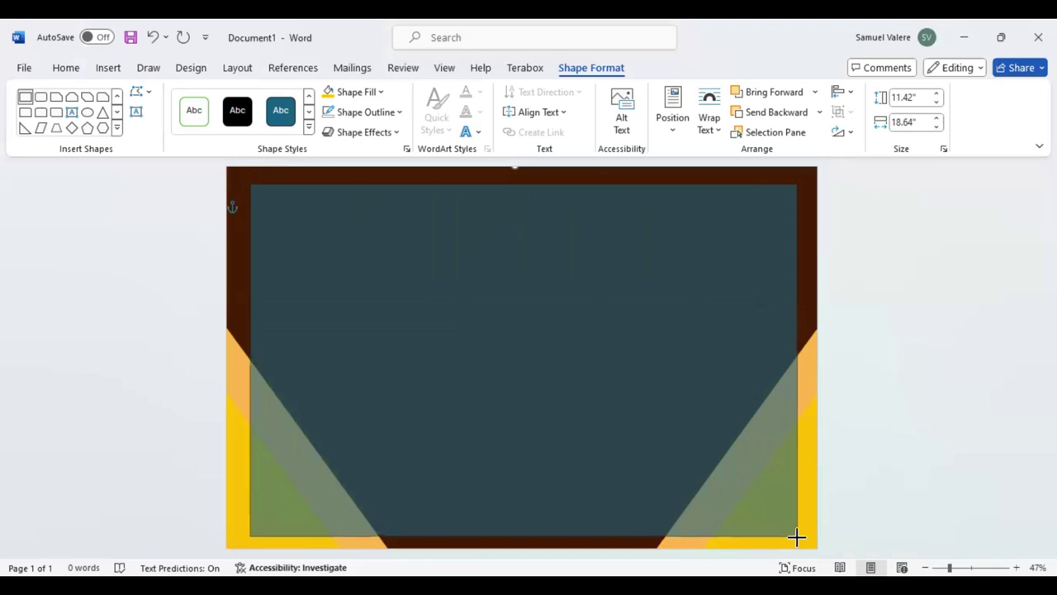
pyautogui.moveTo(797, 537); pyautogui.dragTo(802, 538)
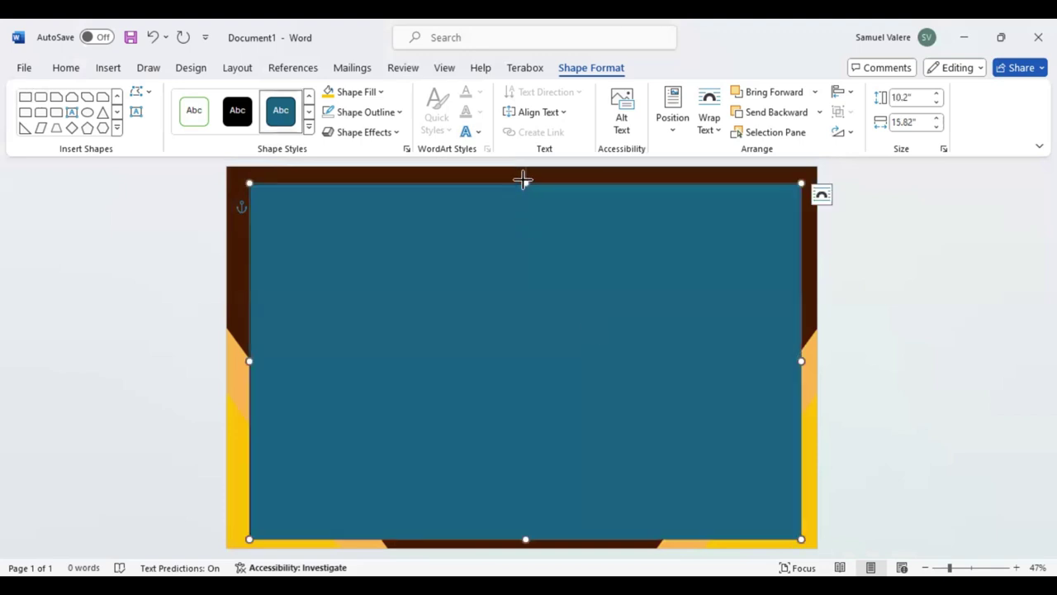
pyautogui.moveTo(524, 181); pyautogui.dragTo(524, 176)
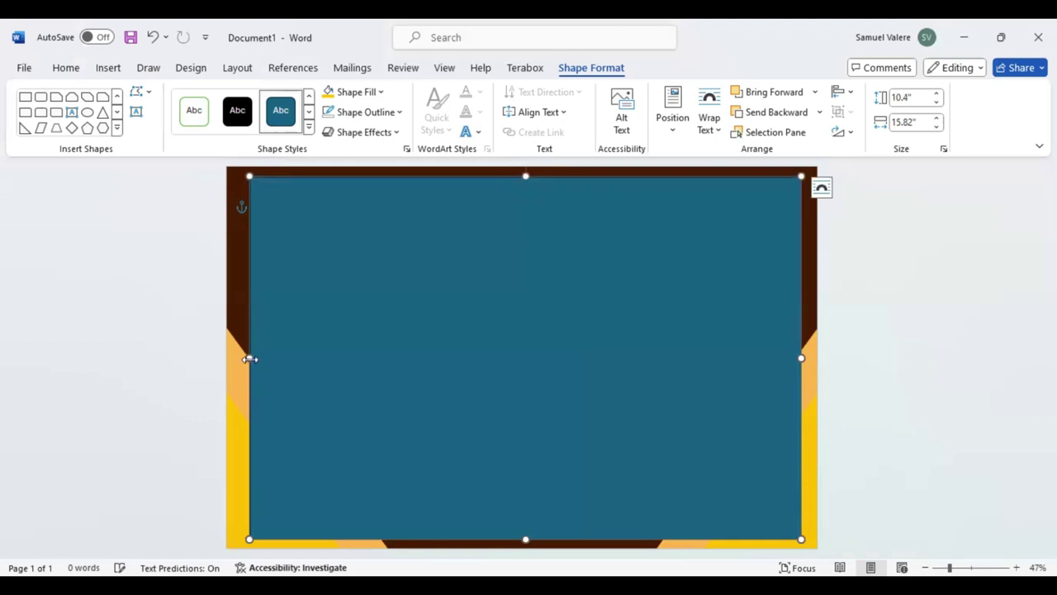
pyautogui.moveTo(249, 358); pyautogui.dragTo(239, 359)
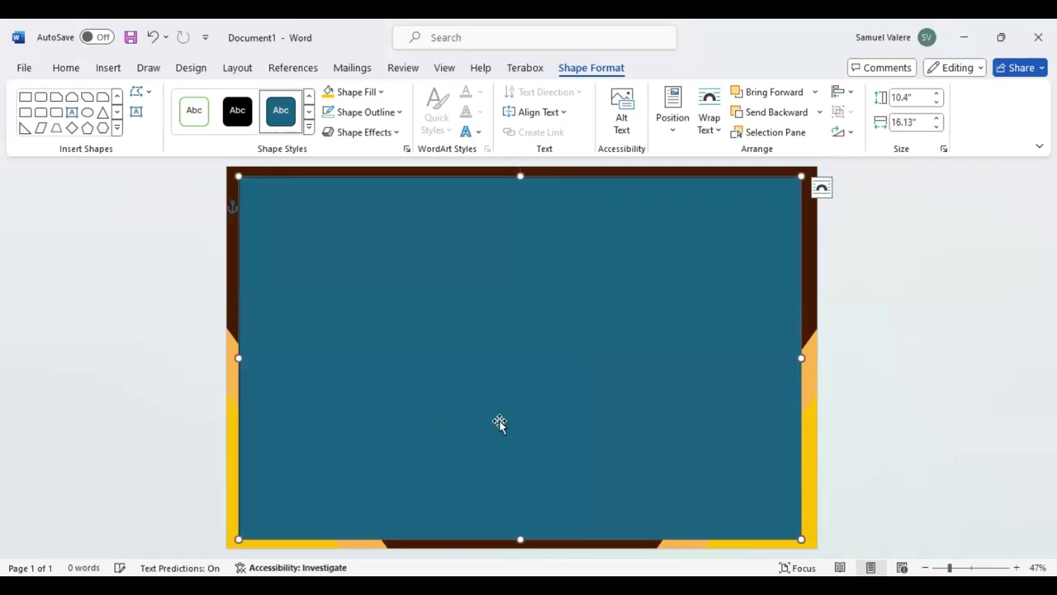
pyautogui.moveTo(500, 423); pyautogui.dragTo(506, 414)
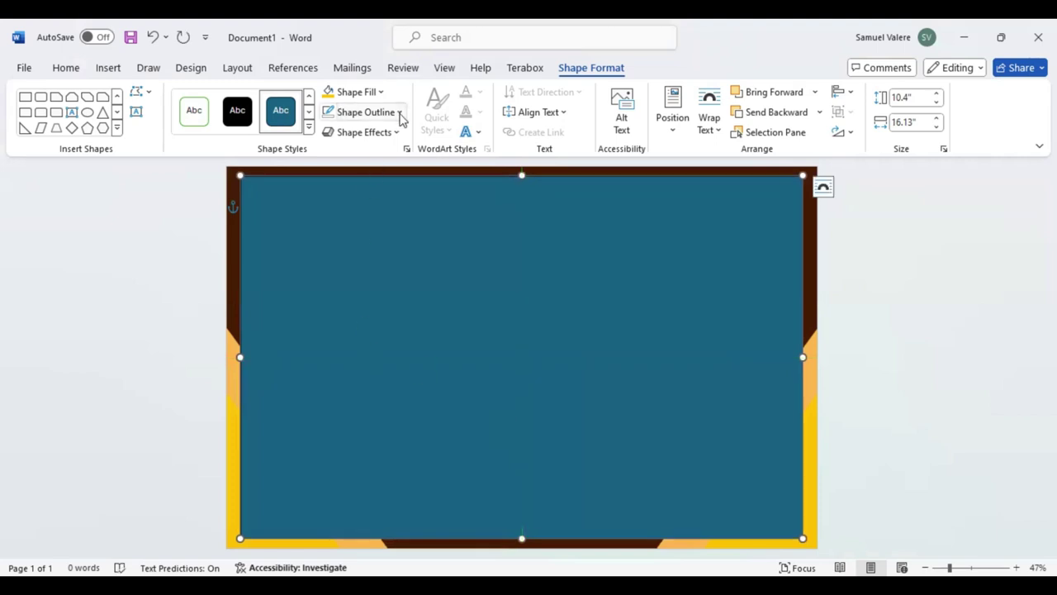
# - Give the inset rectangle a 6 pt orange outline and a white fill
pyautogui.click(364, 111)
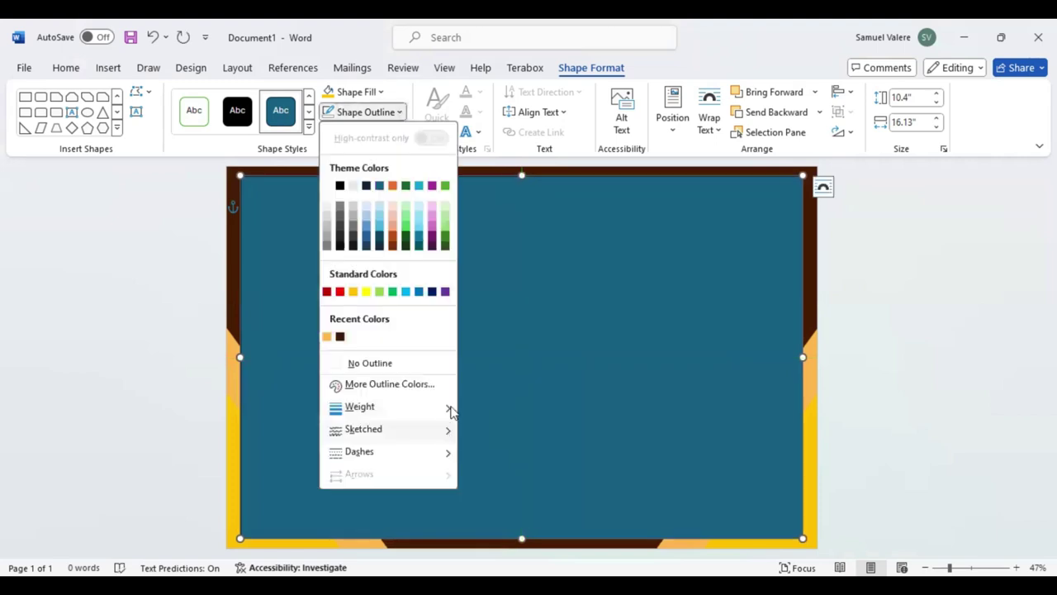
pyautogui.moveTo(453, 410)
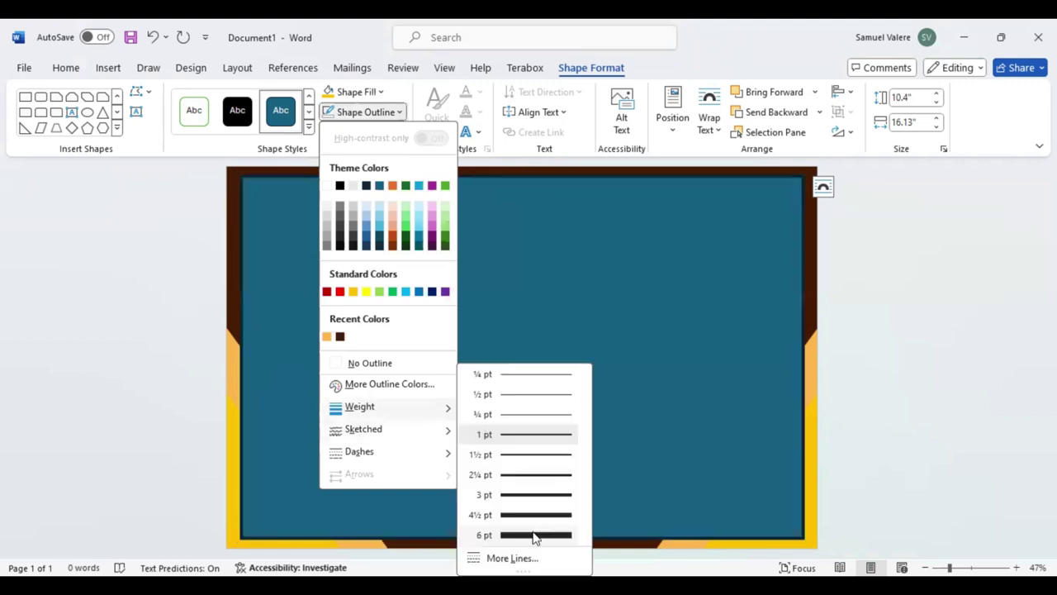
pyautogui.click(535, 537)
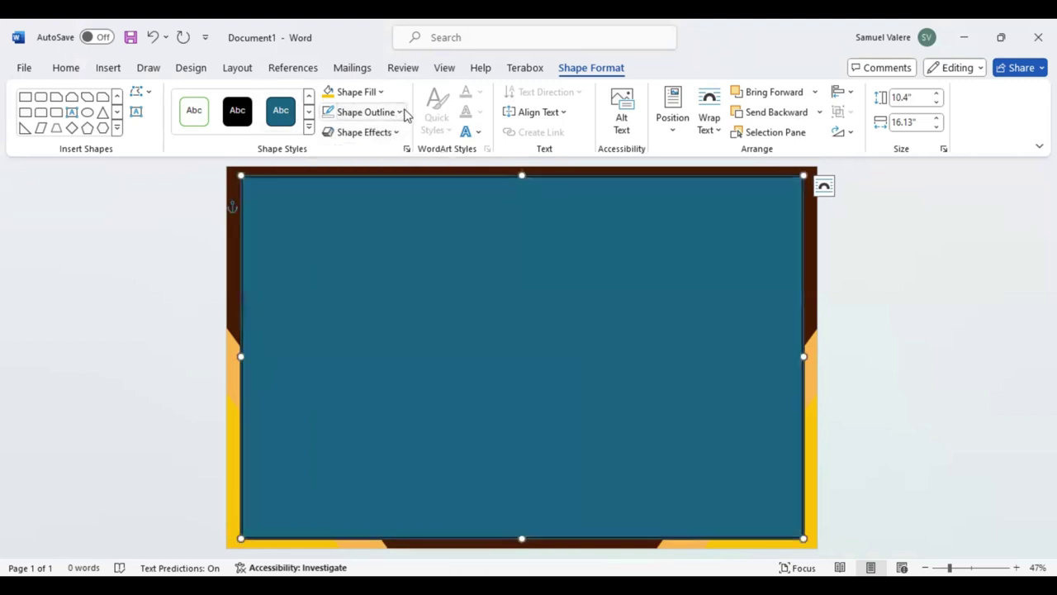
pyautogui.click(399, 112)
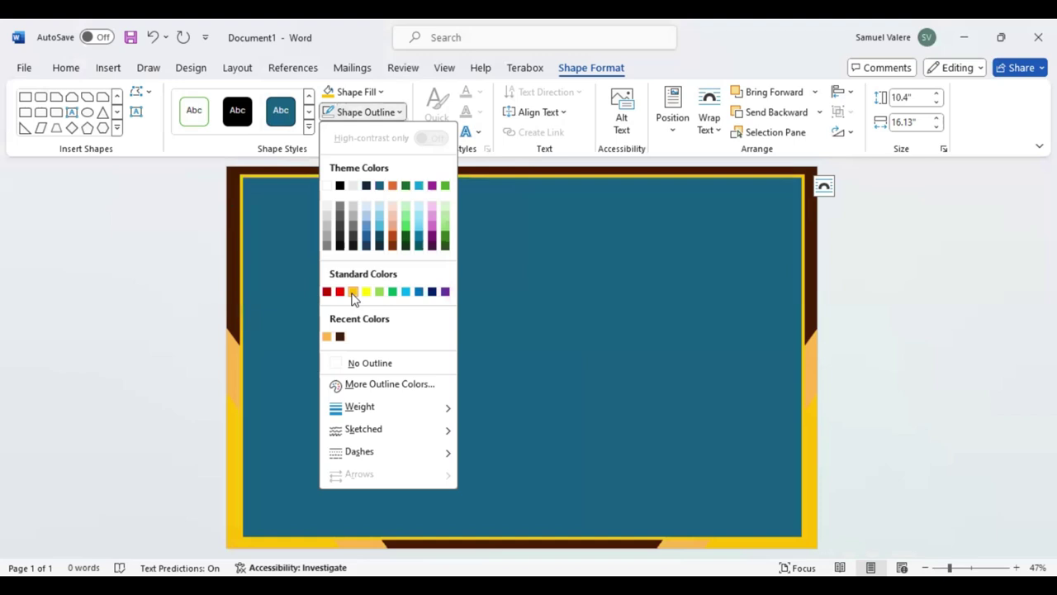
pyautogui.click(353, 293)
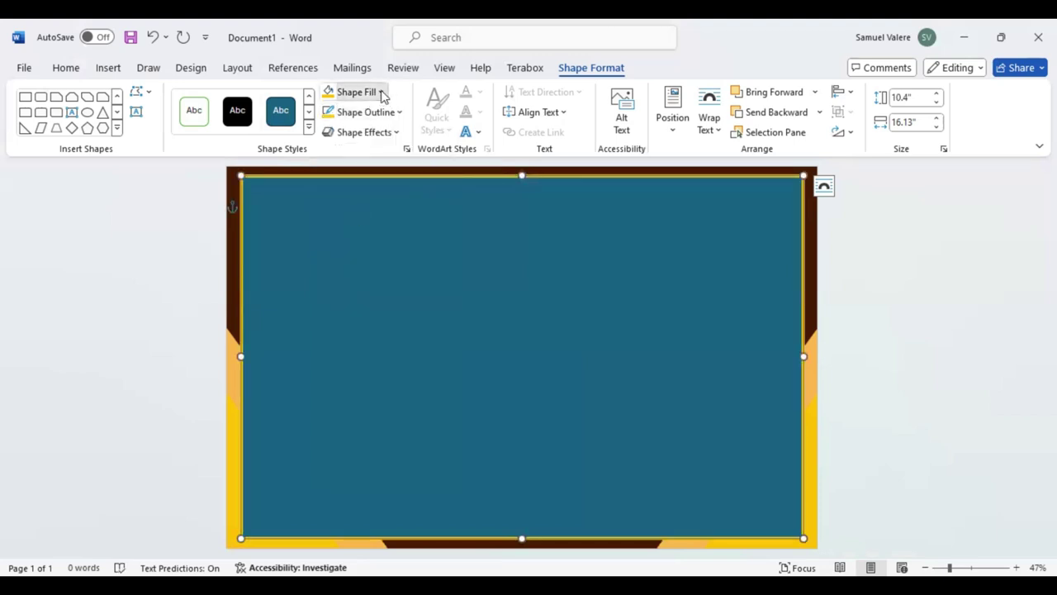
pyautogui.click(381, 93)
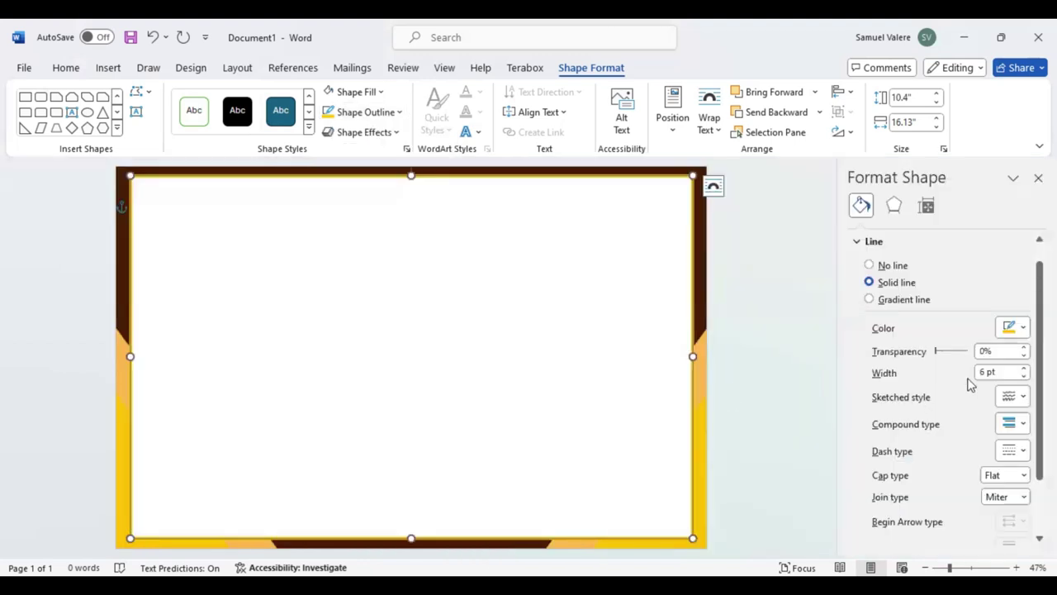
# - Increase the rectangle's outline width to 10 pt
pyautogui.click(983, 373)
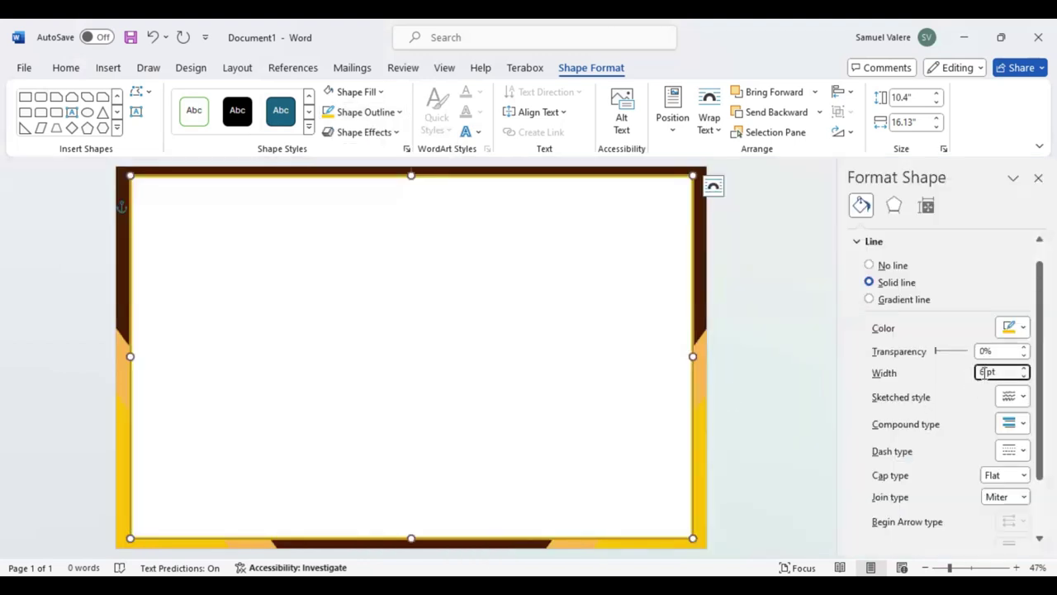
pyautogui.press('BackSpace')
pyautogui.write('10')
pyautogui.press('Return')
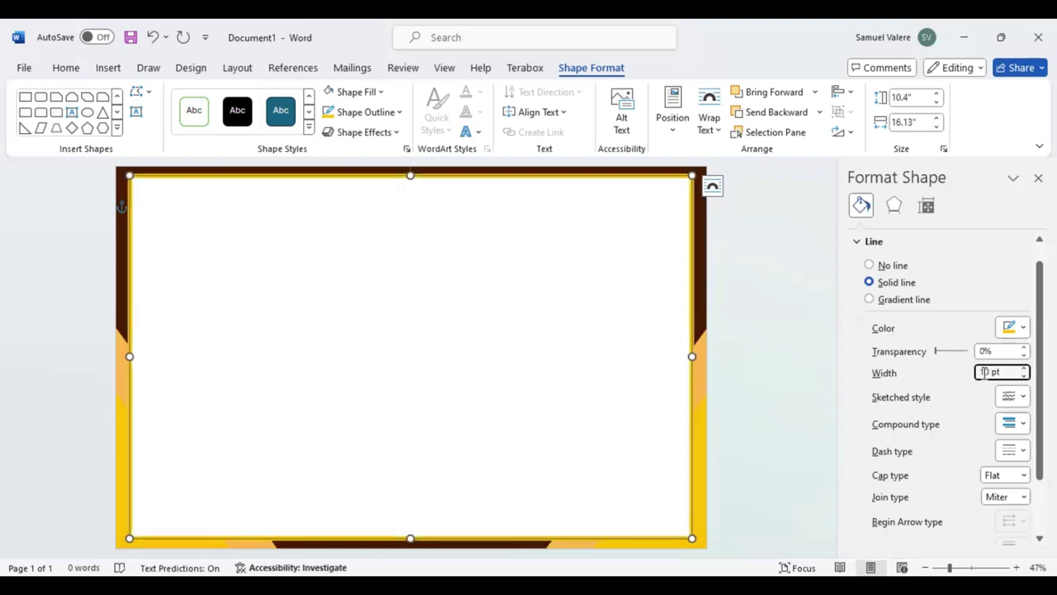
pyautogui.click(746, 283)
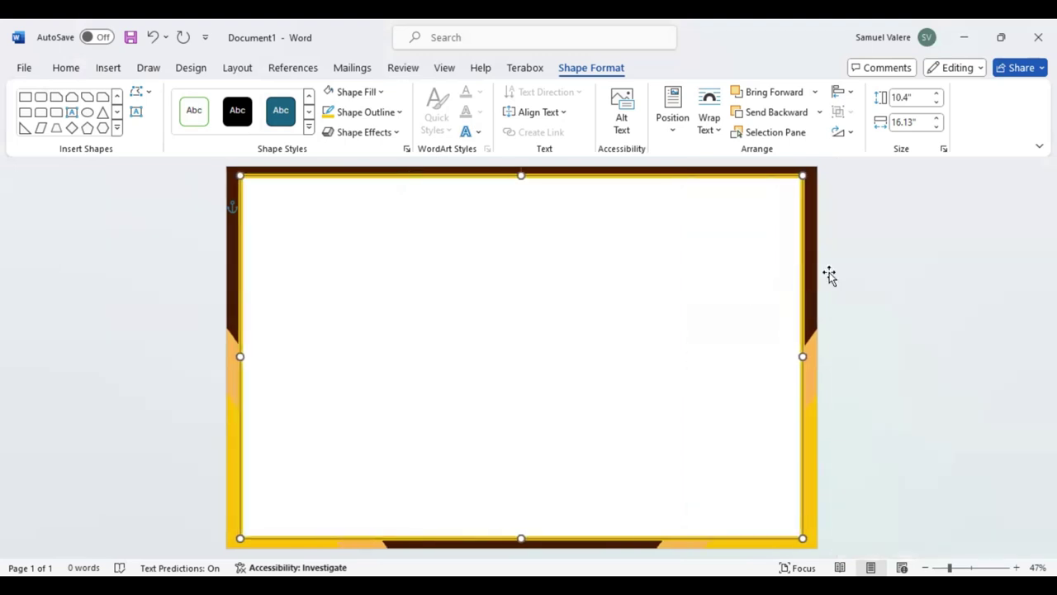
pyautogui.click(924, 260)
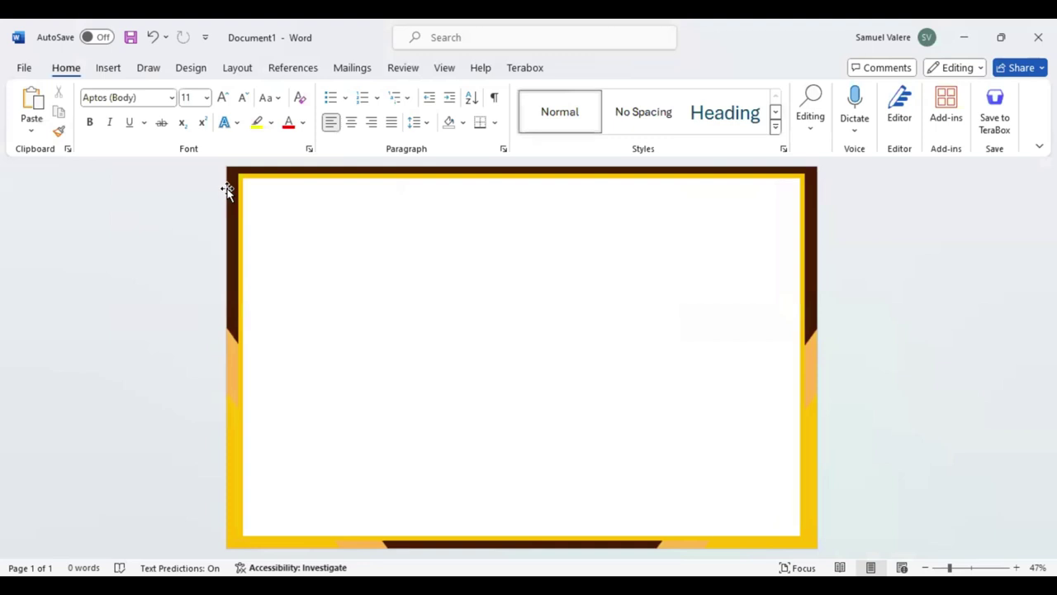
# - Draw a rounded rectangle inside the white framed panel
pyautogui.click(108, 68)
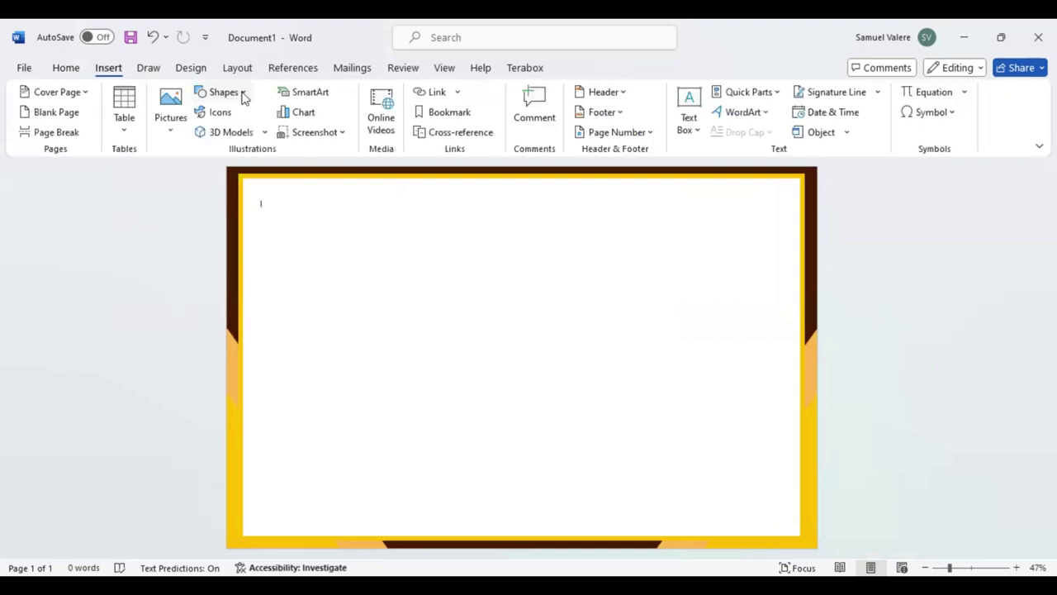
pyautogui.click(244, 93)
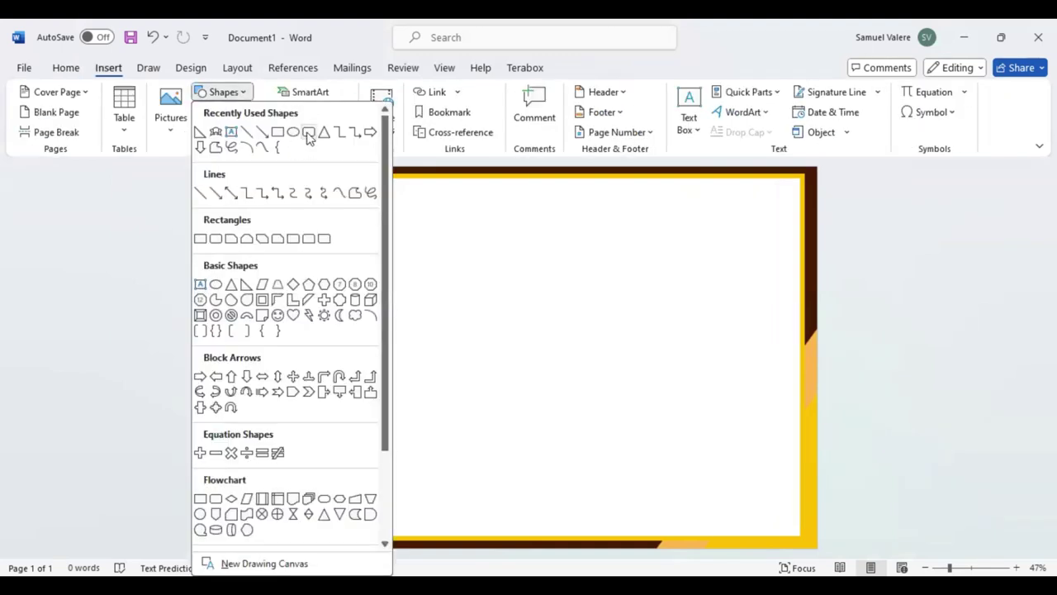
pyautogui.click(309, 130)
pyautogui.moveTo(271, 205); pyautogui.dragTo(758, 504)
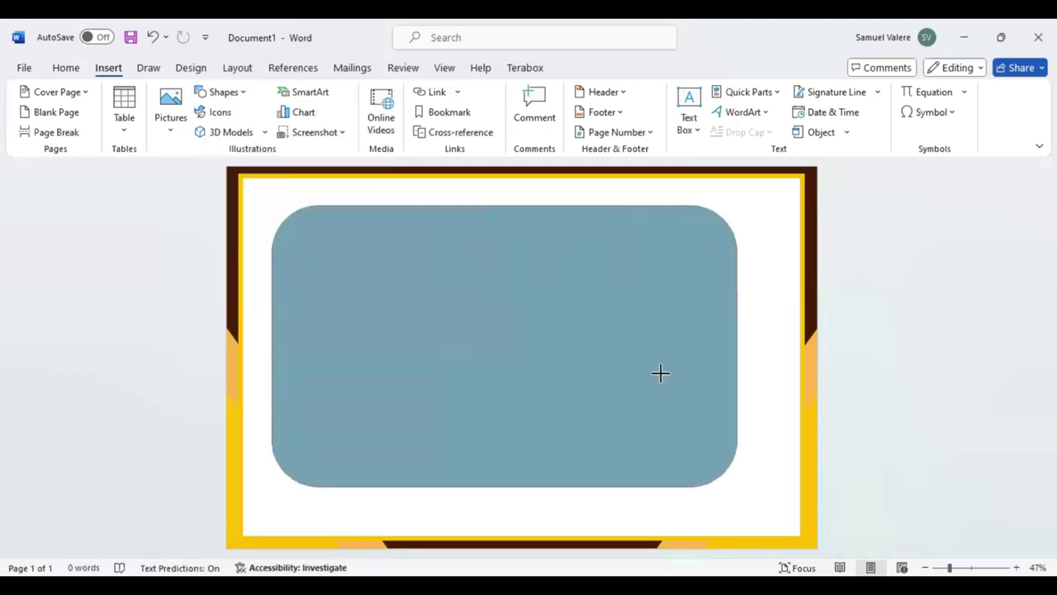
pyautogui.click(346, 221)
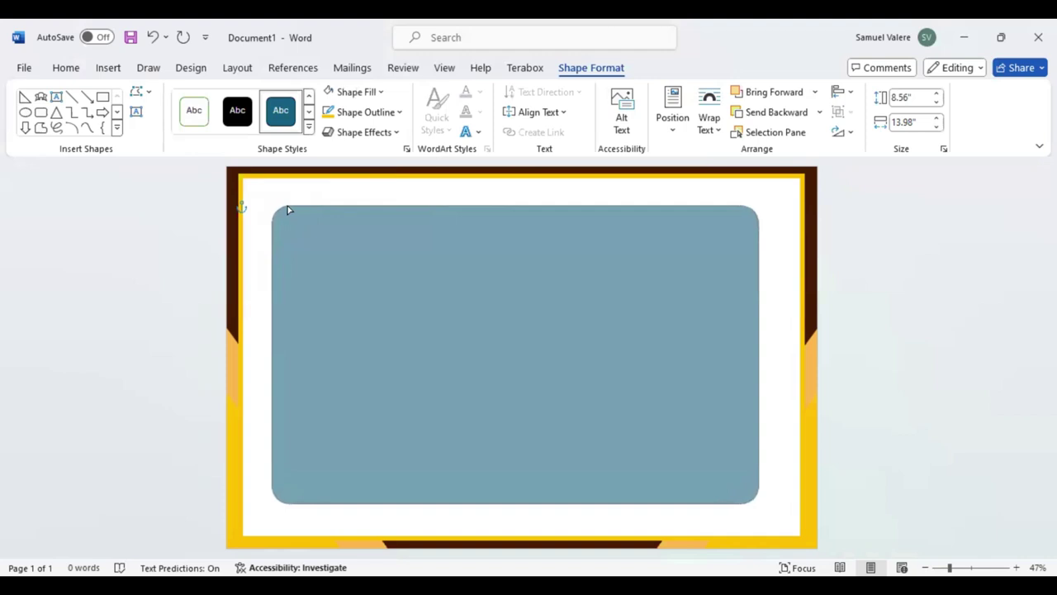
pyautogui.click(284, 211)
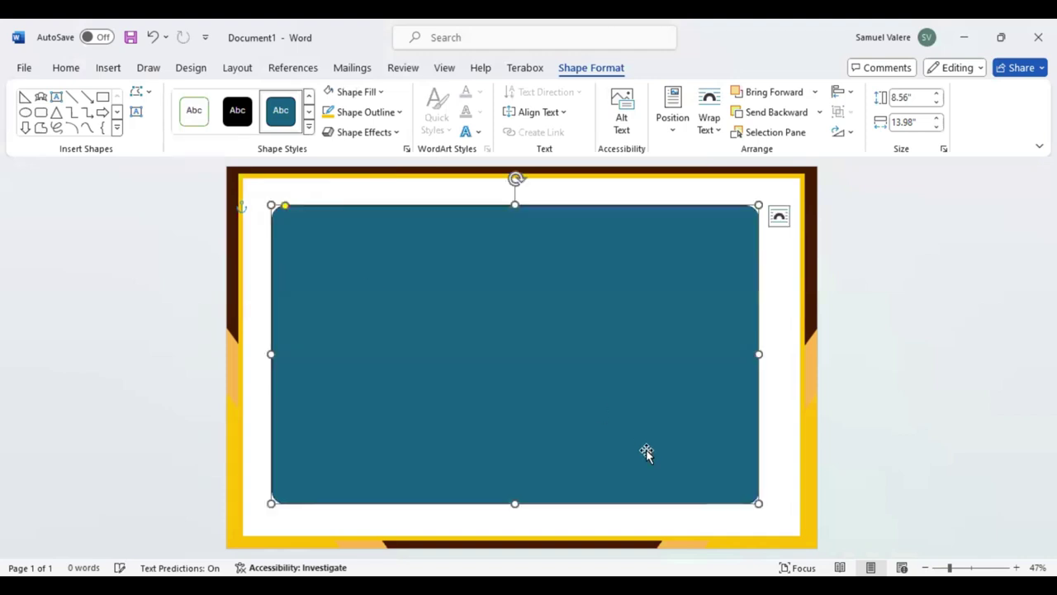
pyautogui.moveTo(759, 504); pyautogui.dragTo(789, 523)
# - Square off its corners and centre it at about 9.16" by 15.29"
pyautogui.moveTo(285, 207); pyautogui.dragTo(281, 211)
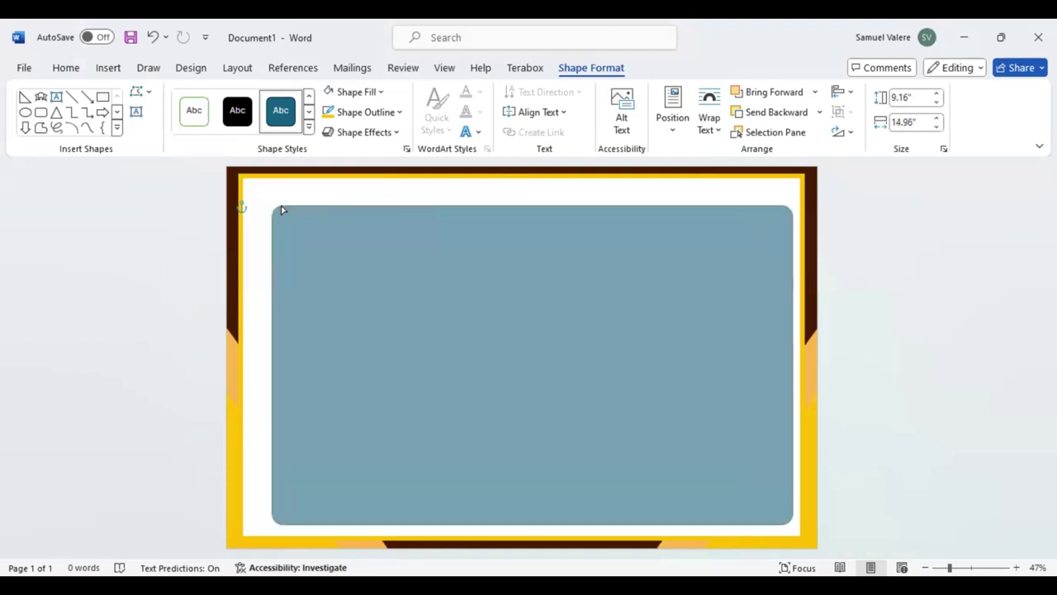
pyautogui.moveTo(327, 284)
pyautogui.mouseDown()
pyautogui.moveTo(382, 314)
pyautogui.moveTo(371, 314)
pyautogui.mouseUp()
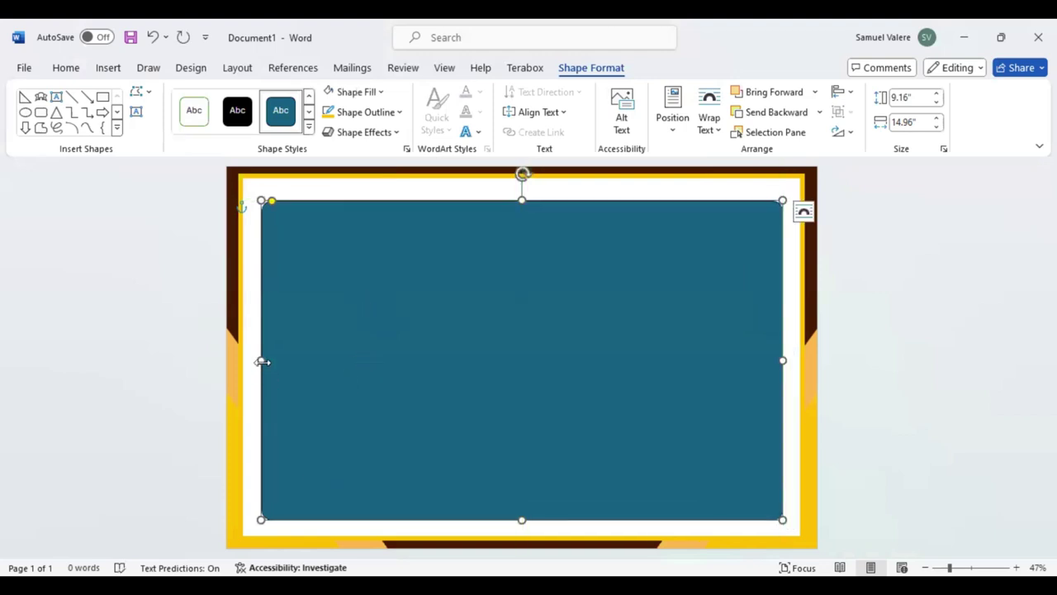
pyautogui.moveTo(258, 359); pyautogui.dragTo(254, 359)
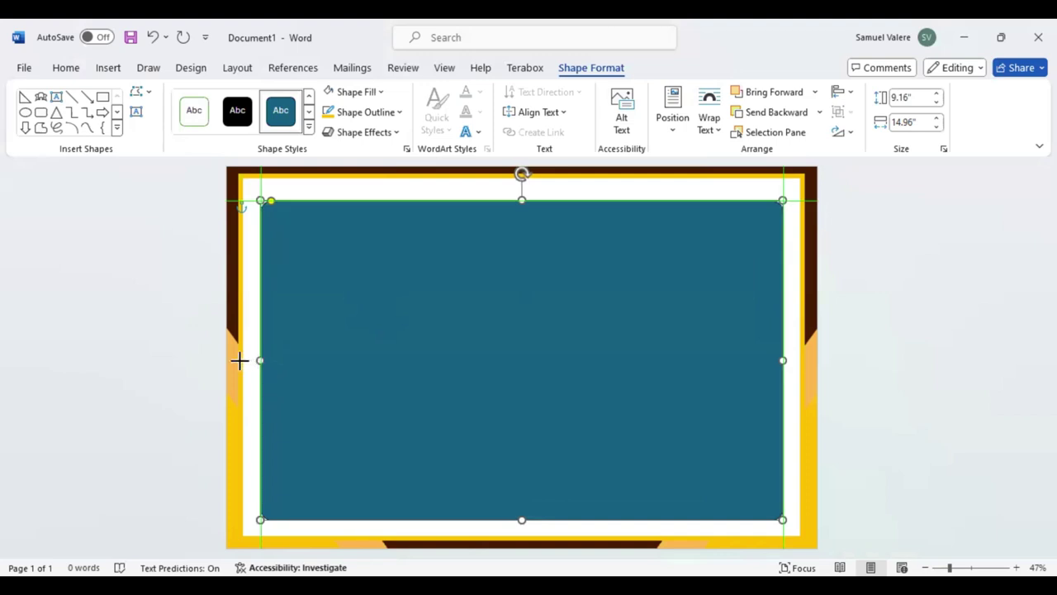
pyautogui.moveTo(239, 360); pyautogui.dragTo(249, 360)
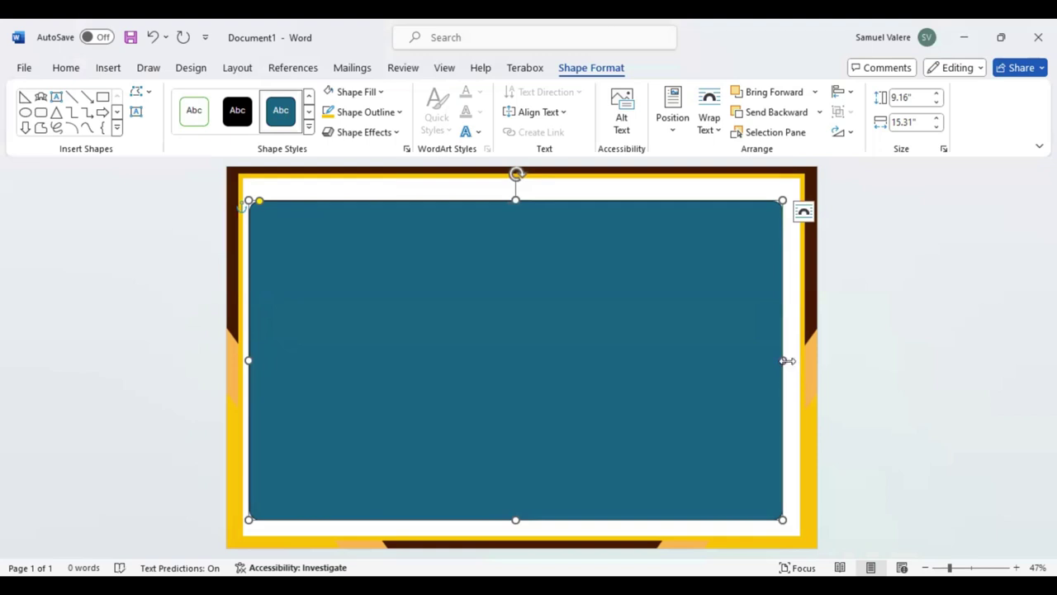
pyautogui.moveTo(783, 361); pyautogui.dragTo(792, 360)
pyautogui.moveTo(622, 367); pyautogui.dragTo(623, 368)
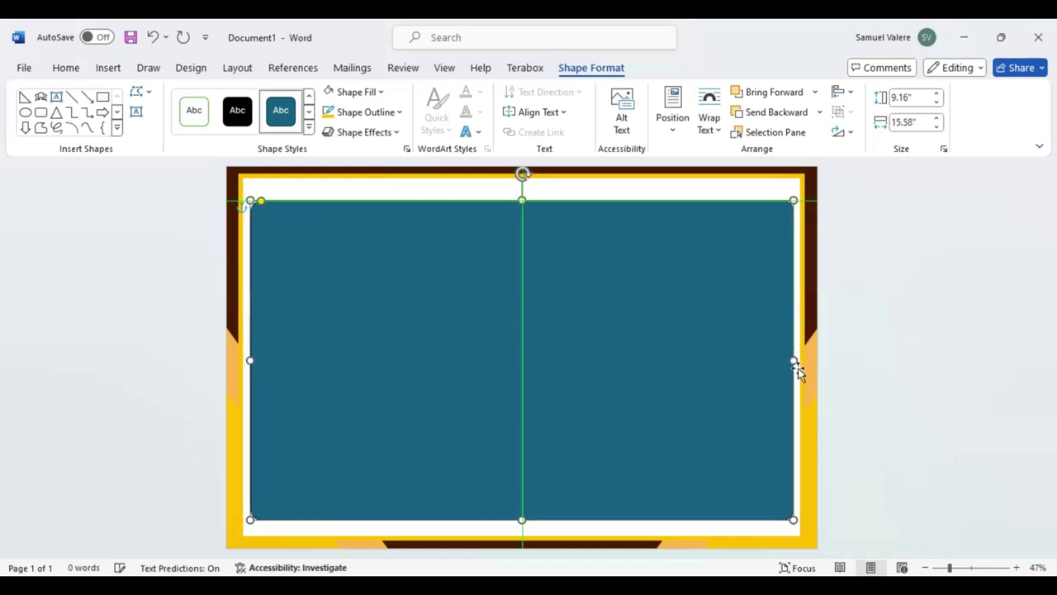
pyautogui.moveTo(794, 360); pyautogui.dragTo(784, 360)
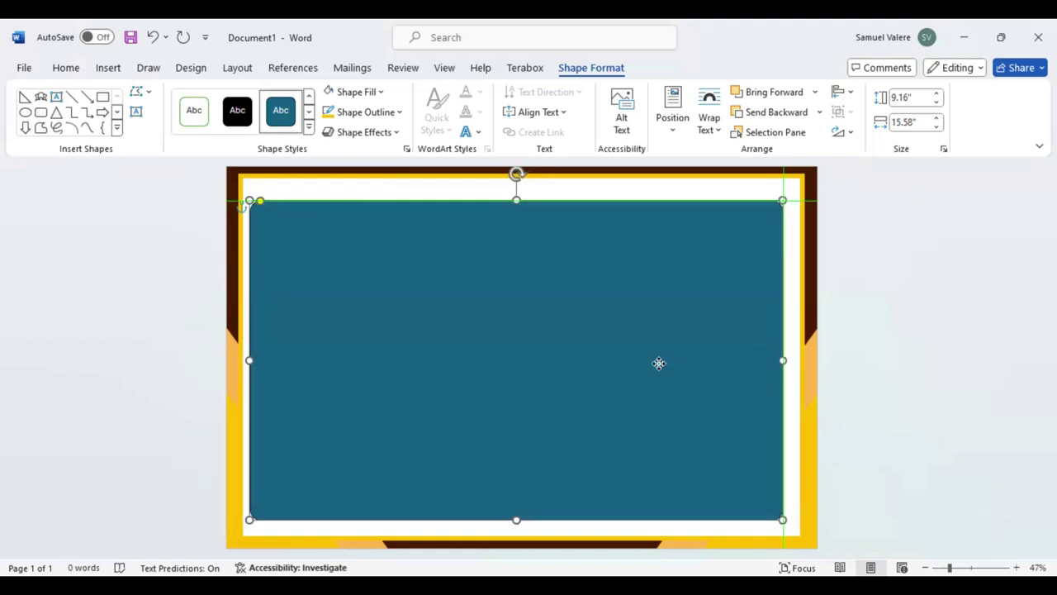
pyautogui.moveTo(628, 363); pyautogui.dragTo(639, 361)
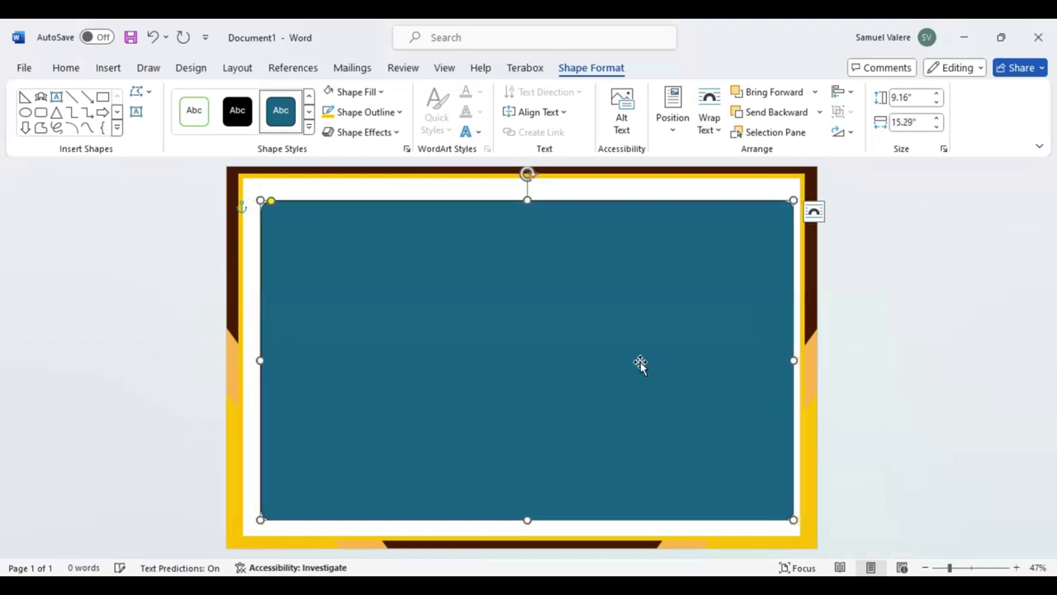
# - Leave the rounded rectangle unfilled with a thin dark outline
pyautogui.click(383, 93)
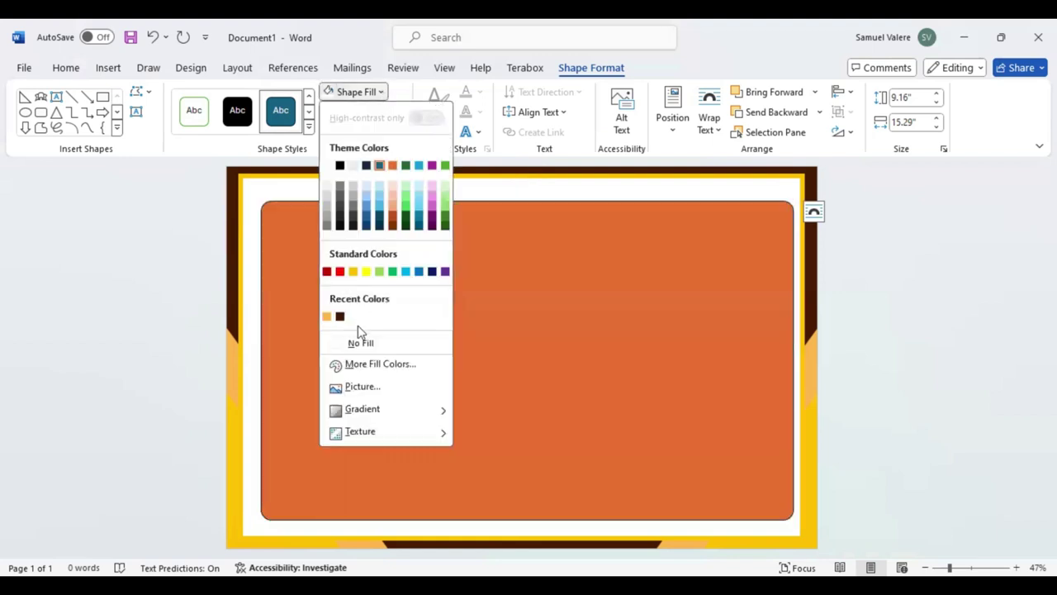
pyautogui.press('Escape')
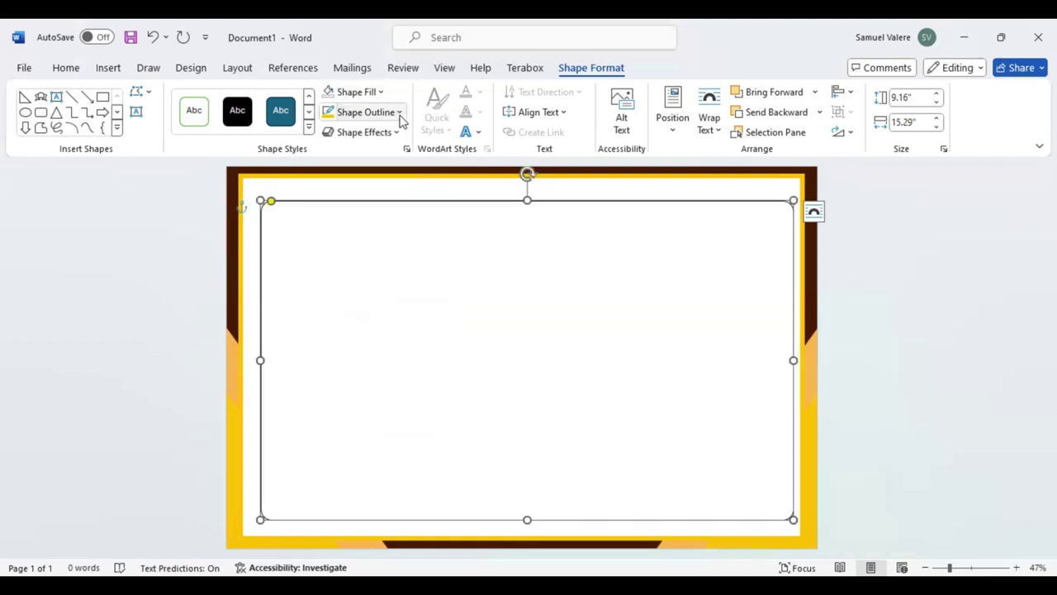
pyautogui.click(399, 113)
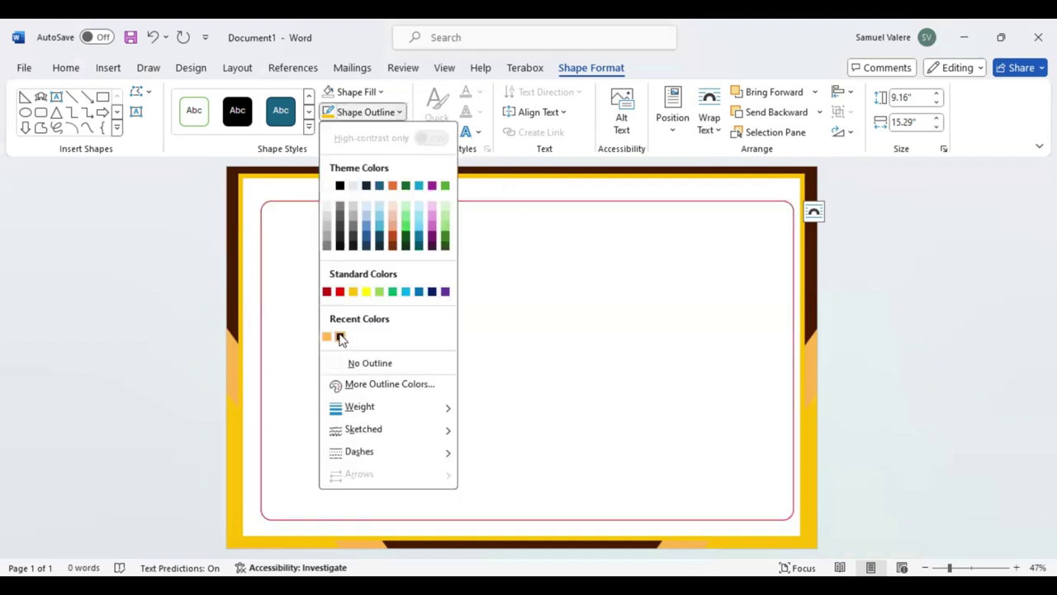
pyautogui.press('Escape')
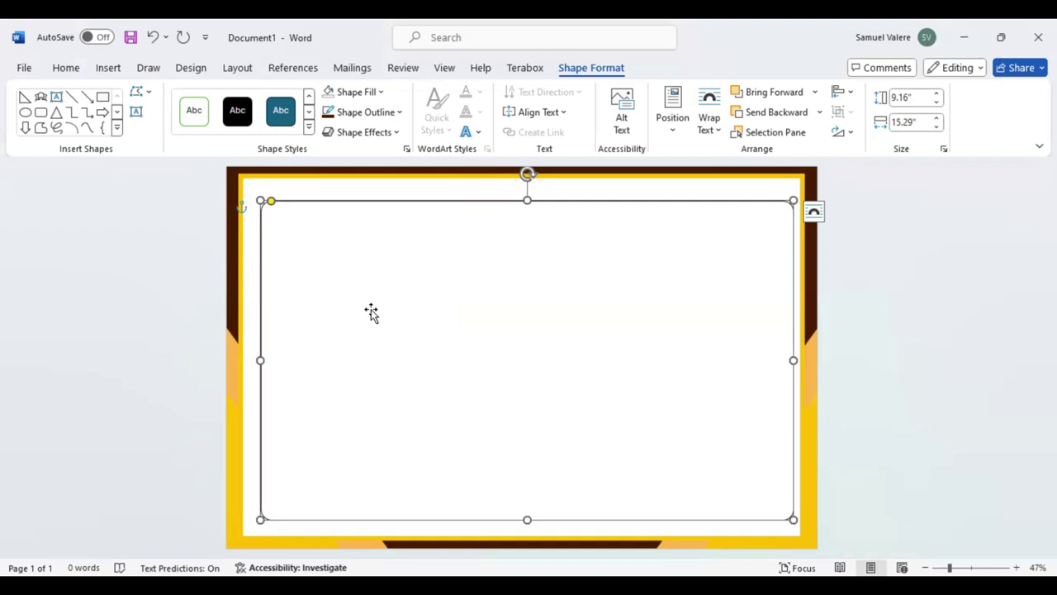
# - Resize and shift the rounded rectangle into a slightly offset inner frame
pyautogui.moveTo(325, 300); pyautogui.dragTo(332, 306)
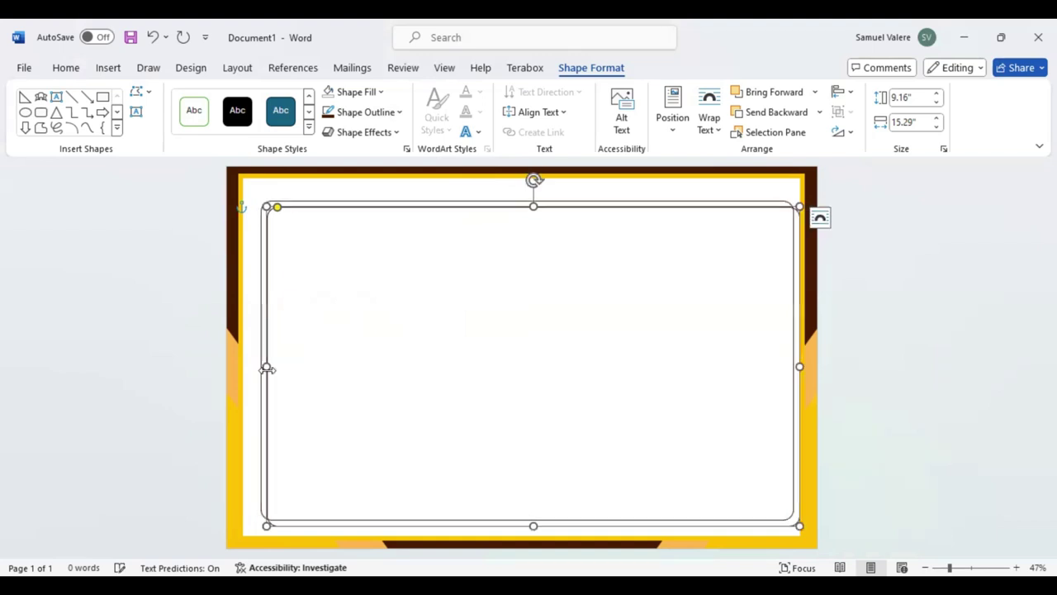
pyautogui.moveTo(534, 208); pyautogui.dragTo(535, 218)
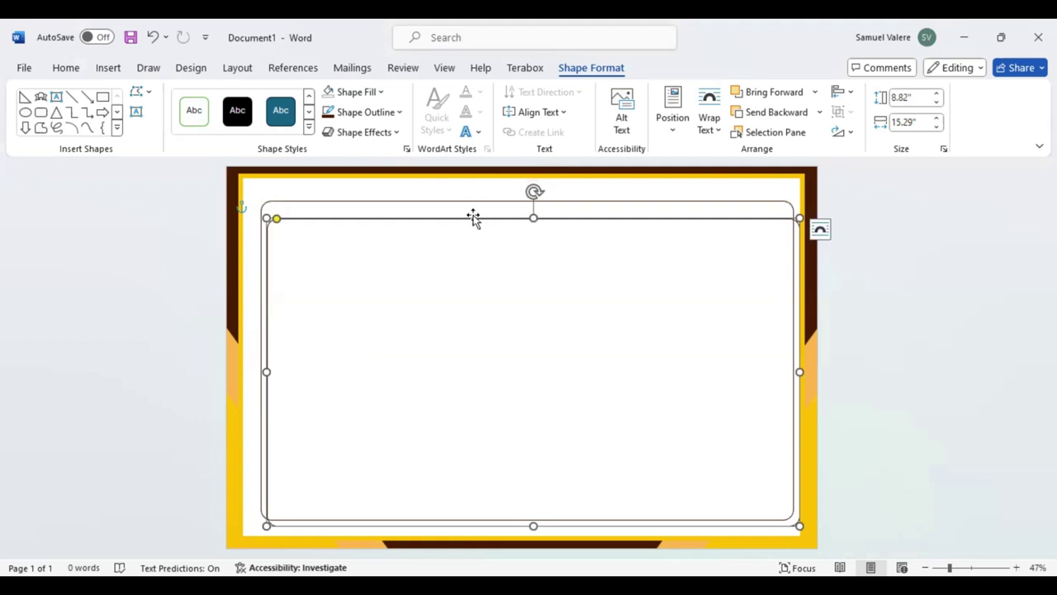
pyautogui.moveTo(472, 219); pyautogui.dragTo(446, 206)
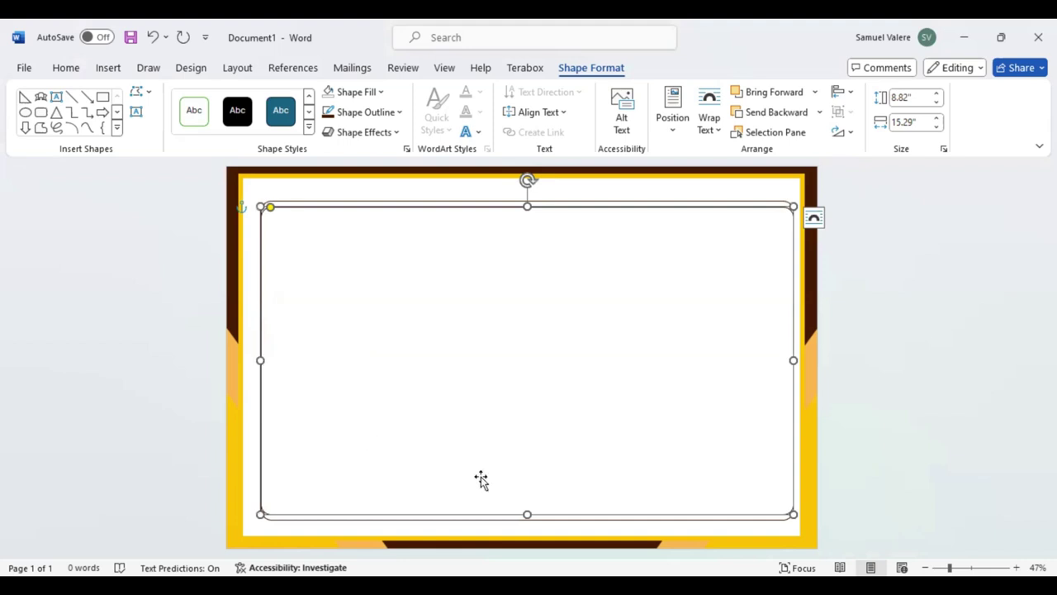
pyautogui.moveTo(528, 514); pyautogui.dragTo(529, 502)
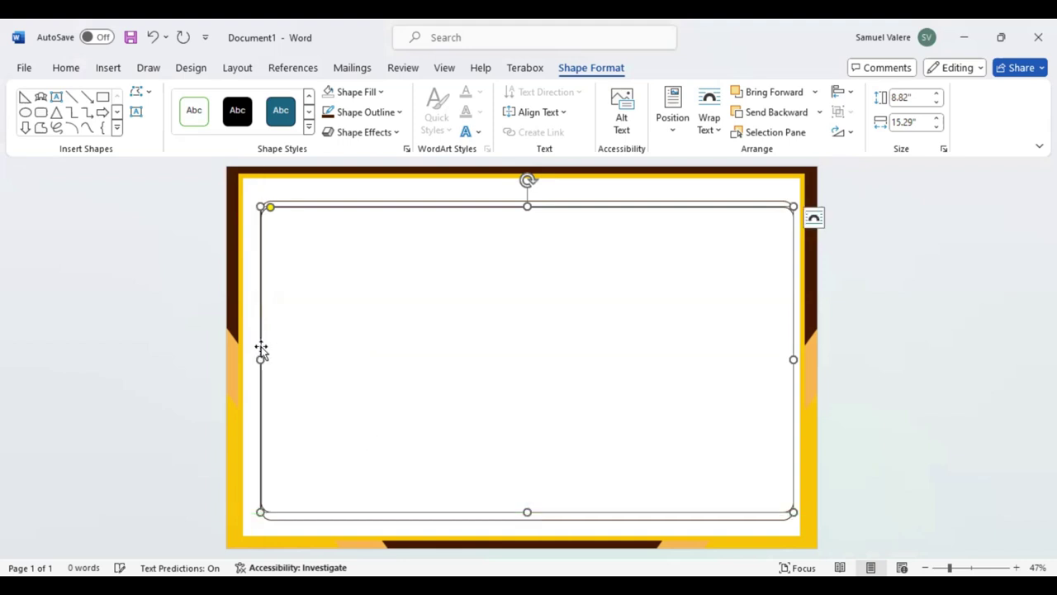
pyautogui.moveTo(261, 352); pyautogui.dragTo(247, 357)
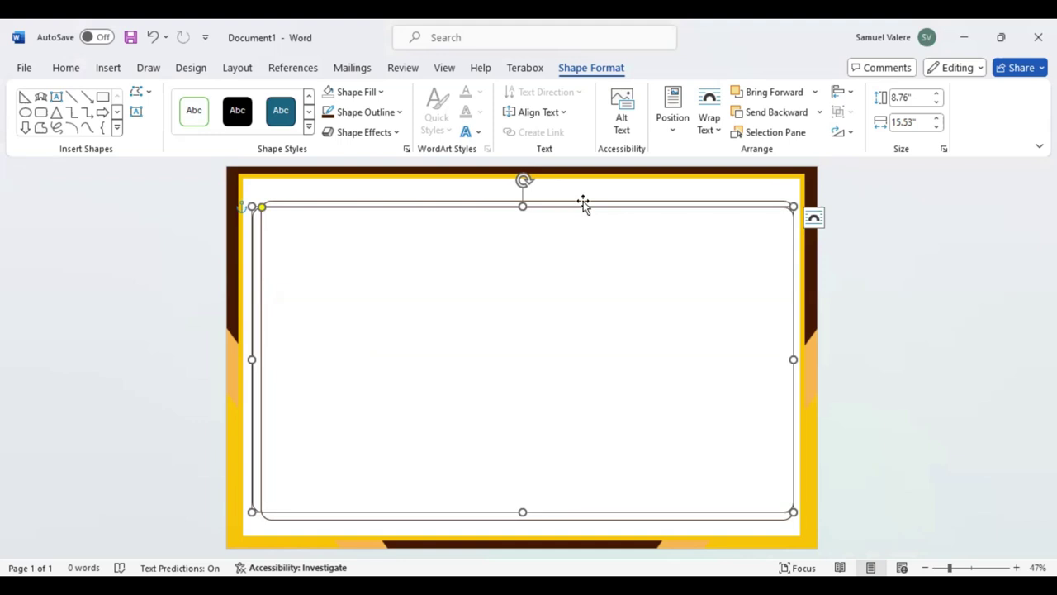
pyautogui.moveTo(583, 205)
pyautogui.mouseDown()
pyautogui.moveTo(573, 201)
pyautogui.moveTo(583, 207)
pyautogui.mouseUp()
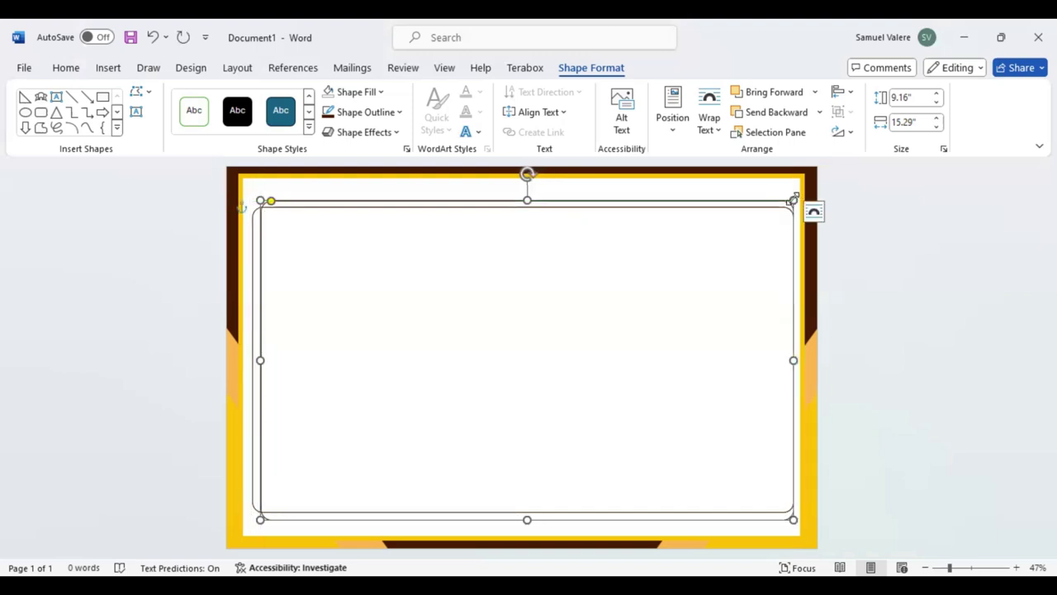
pyautogui.moveTo(794, 199); pyautogui.dragTo(755, 202)
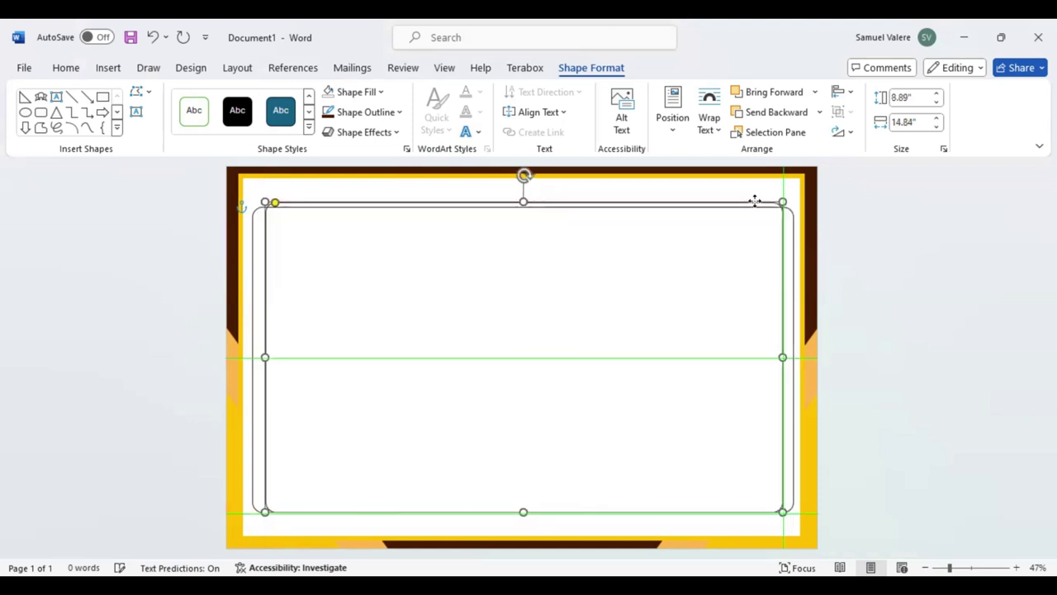
pyautogui.moveTo(754, 202); pyautogui.dragTo(755, 201)
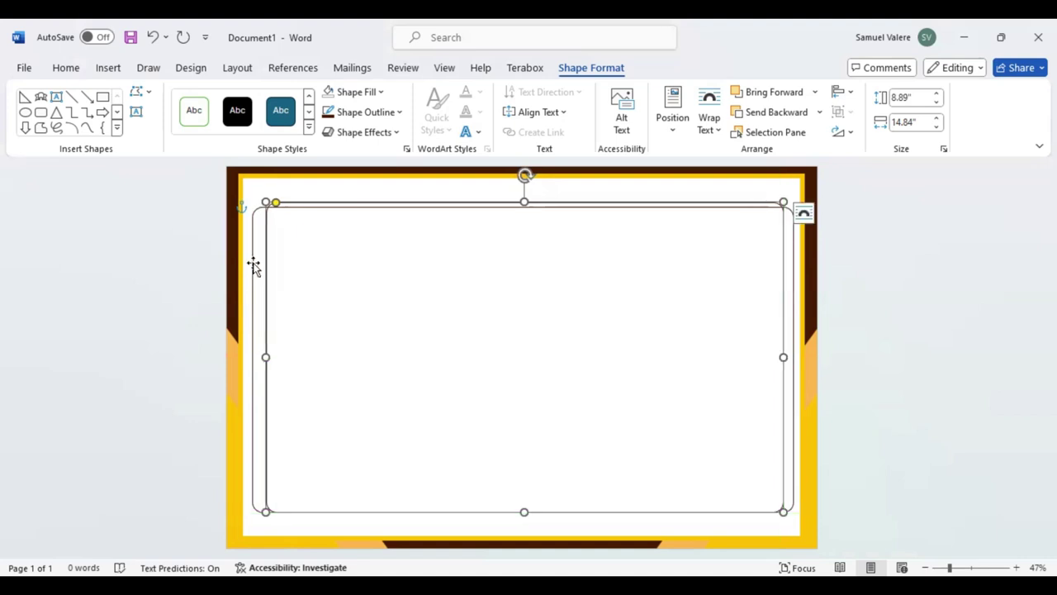
# - Trim the inner rectangle's bottom edge and nudge it down slightly
pyautogui.click(252, 263)
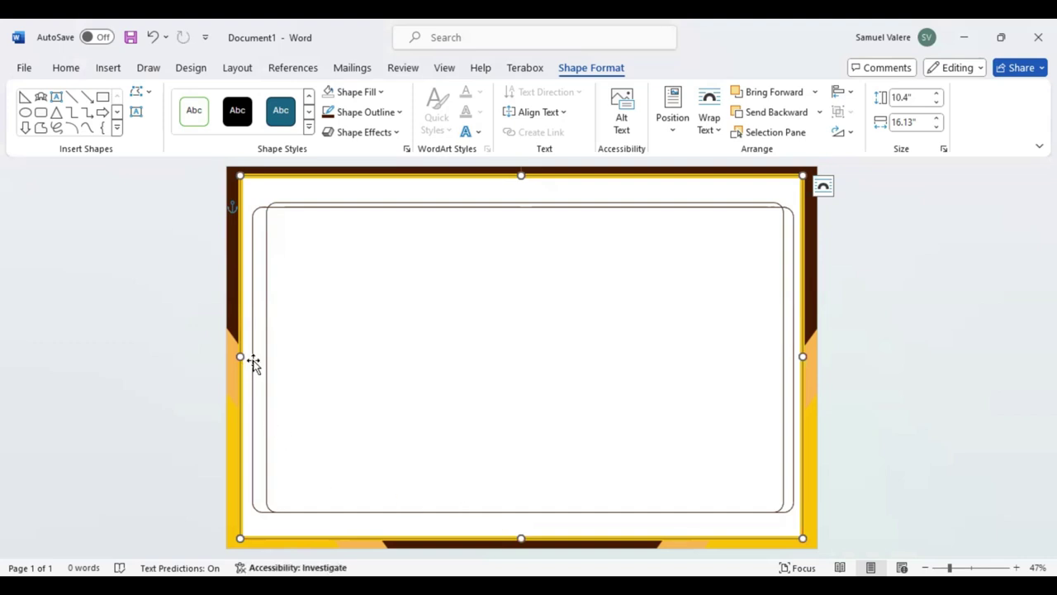
pyautogui.click(523, 509)
pyautogui.moveTo(523, 509); pyautogui.dragTo(525, 501)
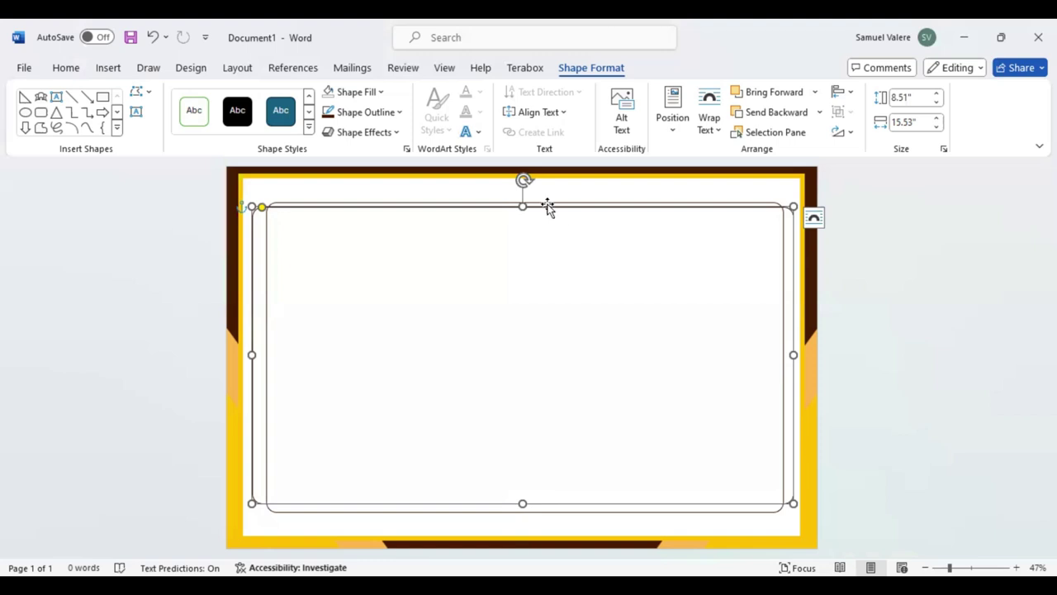
pyautogui.moveTo(548, 210); pyautogui.dragTo(545, 215)
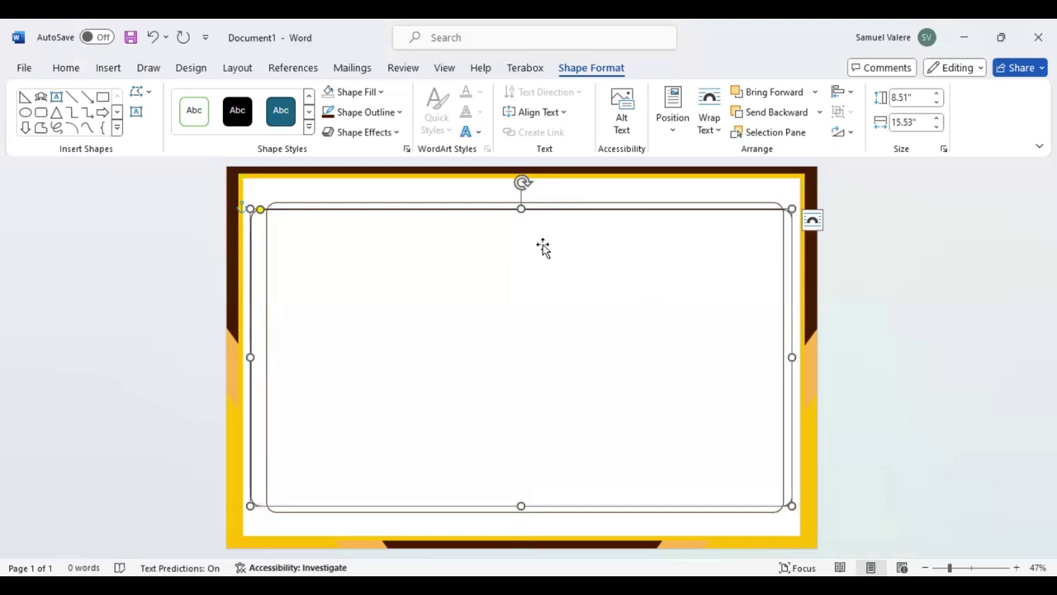
# - Select both frame rectangles together, keeping their outline weight unchanged
pyautogui.keyDown('shift'); pyautogui.click(465, 205); pyautogui.keyUp('shift')
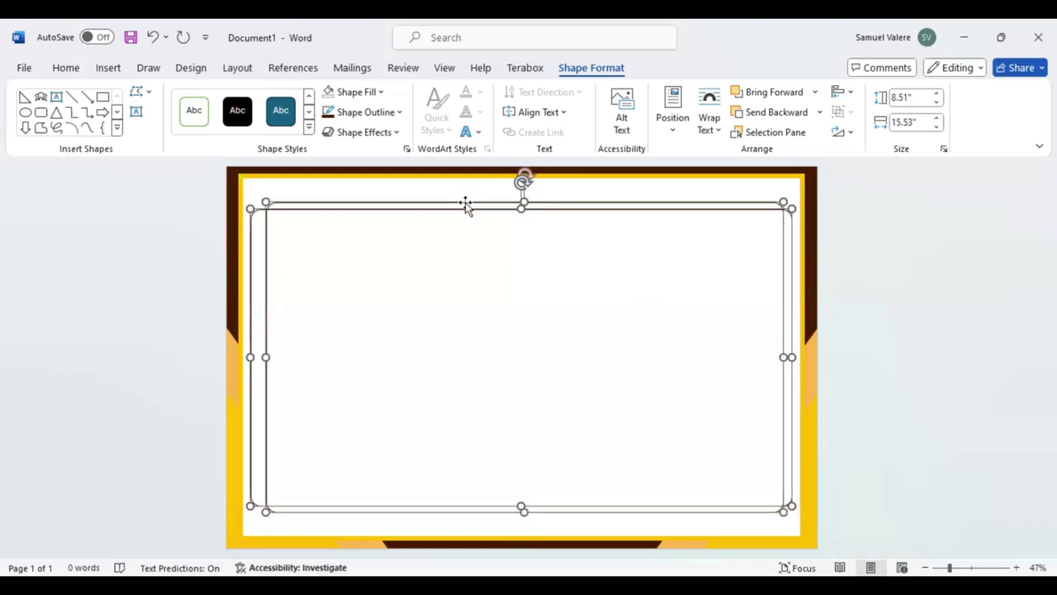
pyautogui.click(401, 113)
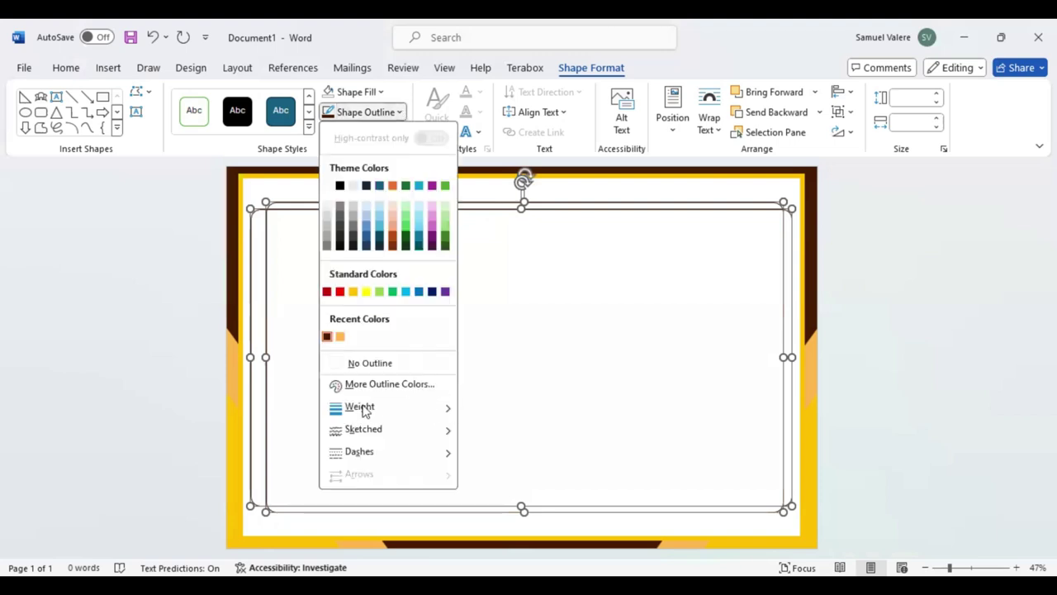
pyautogui.moveTo(364, 409)
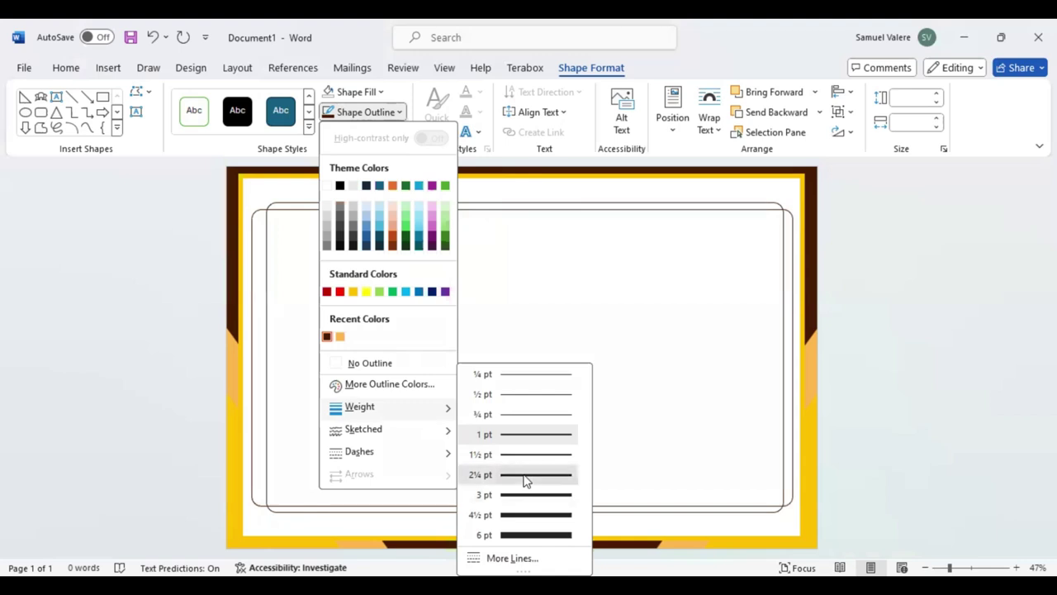
pyautogui.click(688, 385)
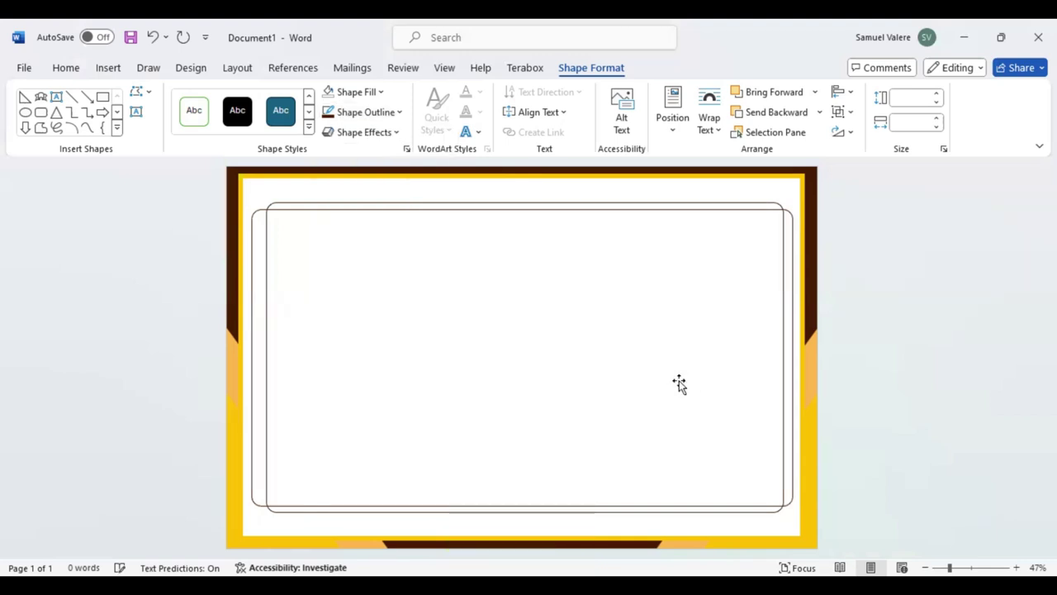
pyautogui.click(347, 318)
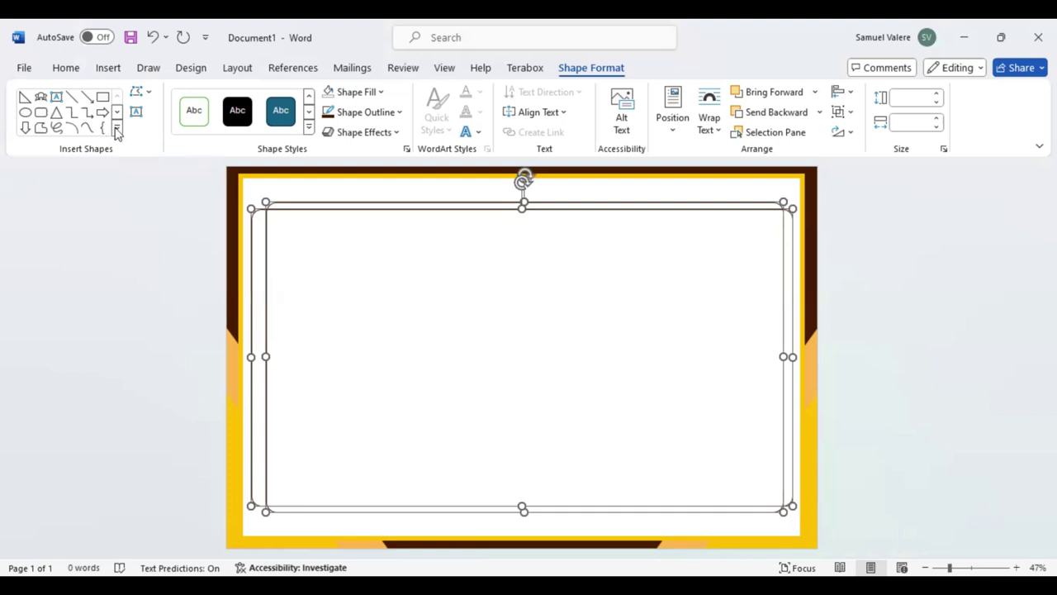
# - Draw a ribbon banner across the top of the frame and widen its centre band
pyautogui.click(116, 130)
pyautogui.click(45, 122)
pyautogui.moveTo(423, 246); pyautogui.dragTo(753, 279)
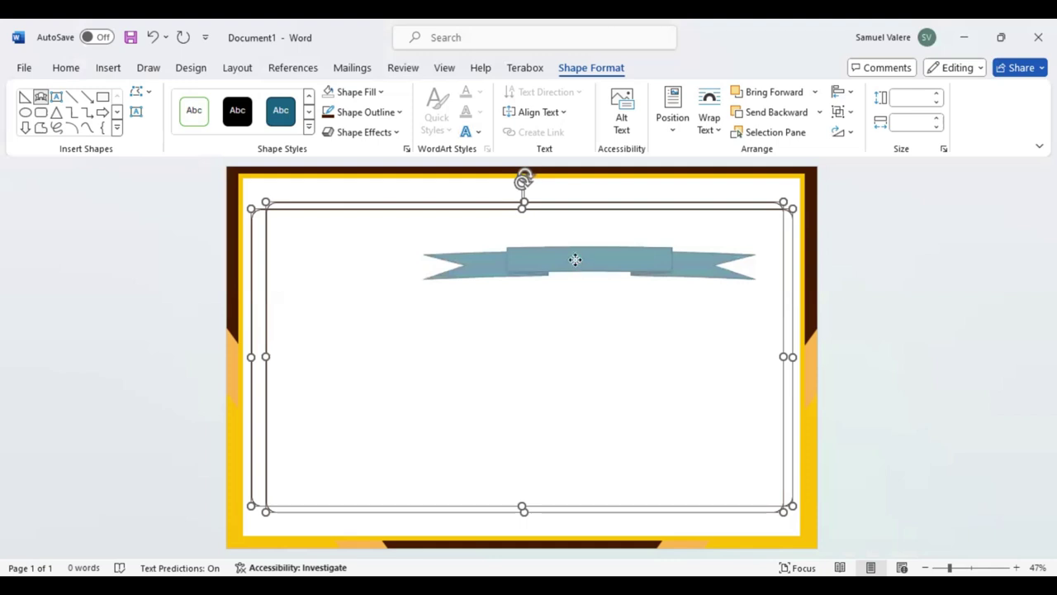
pyautogui.moveTo(575, 259); pyautogui.dragTo(545, 254)
pyautogui.moveTo(469, 242); pyautogui.dragTo(455, 245)
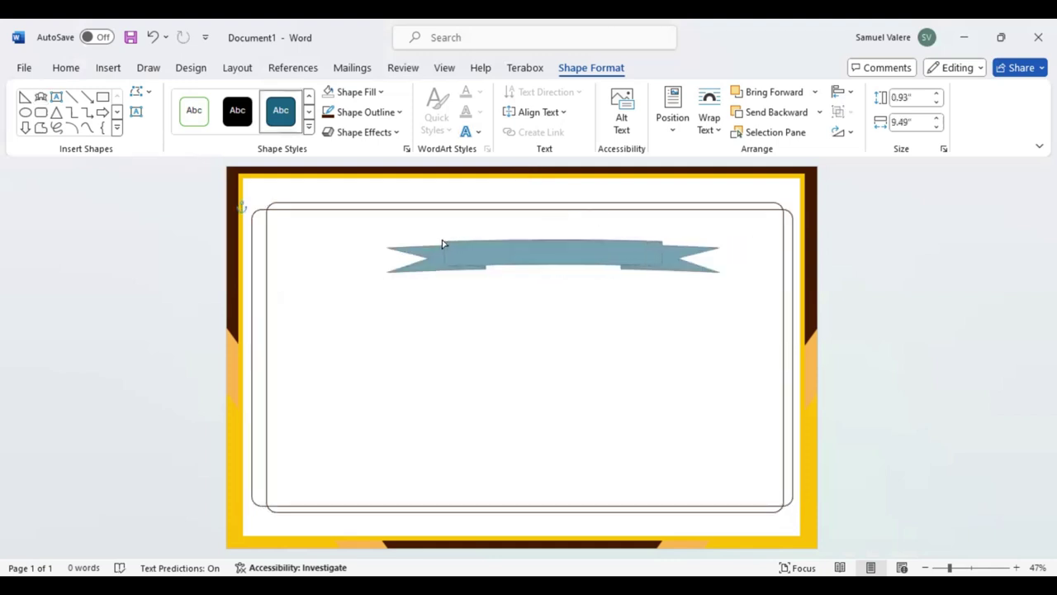
pyautogui.moveTo(442, 244); pyautogui.dragTo(444, 242)
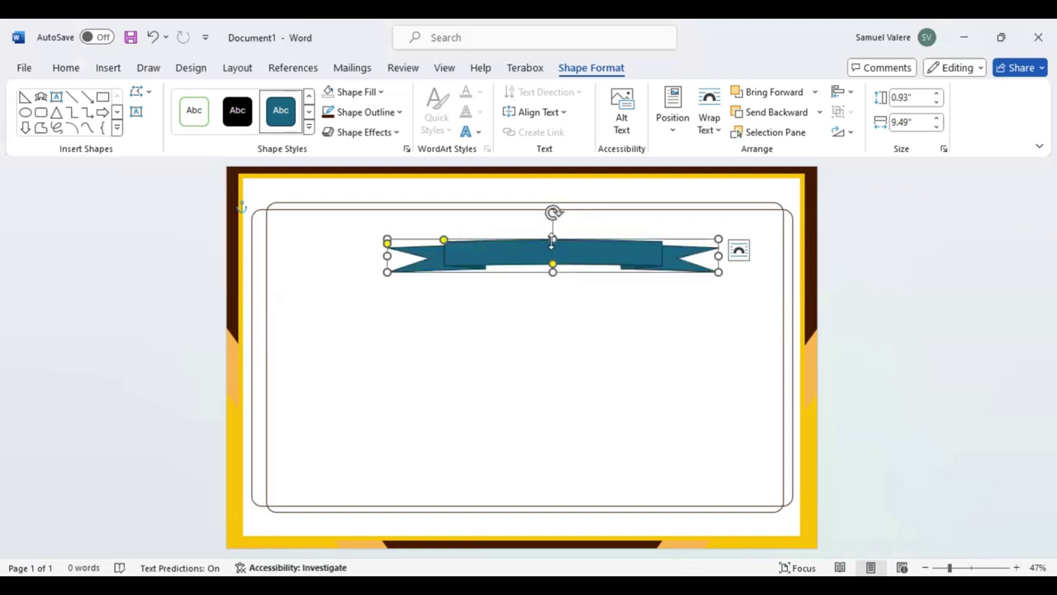
pyautogui.moveTo(552, 235); pyautogui.dragTo(517, 232)
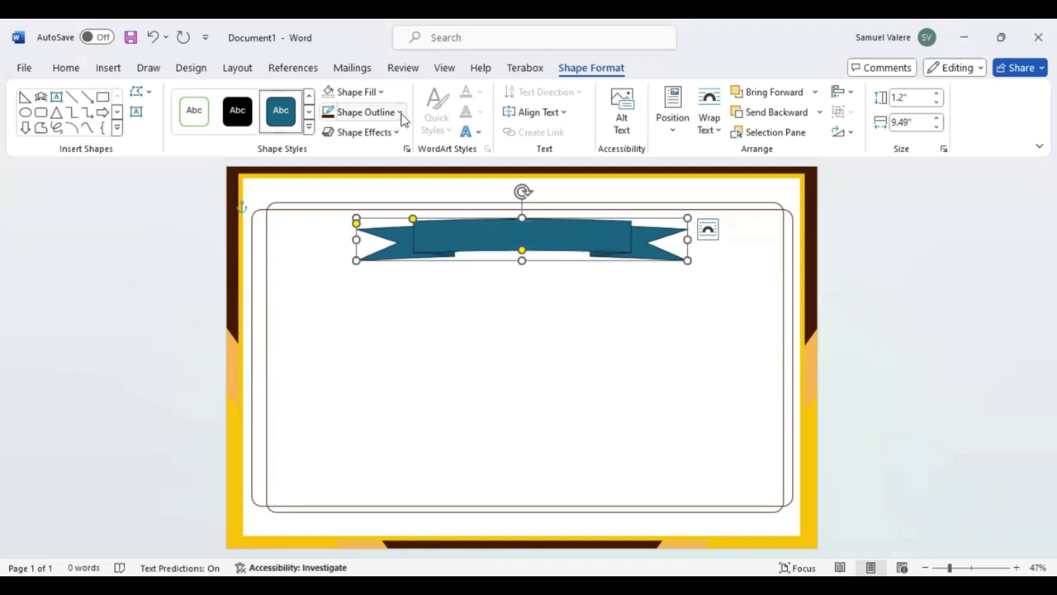
# - Give the ribbon no outline, a light orange fill, and a slightly taller height
pyautogui.click(400, 113)
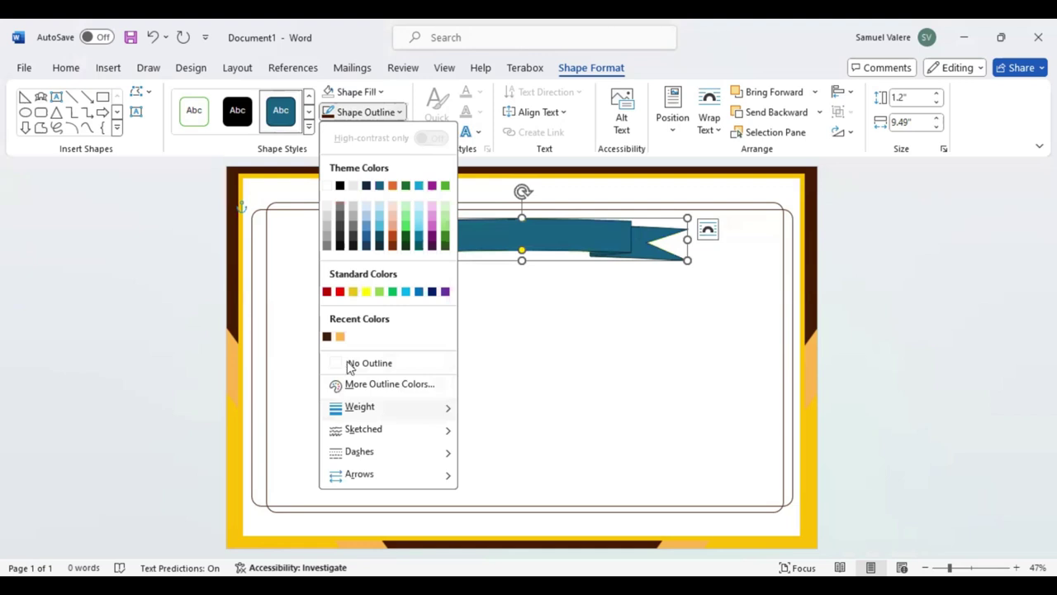
pyautogui.click(386, 186)
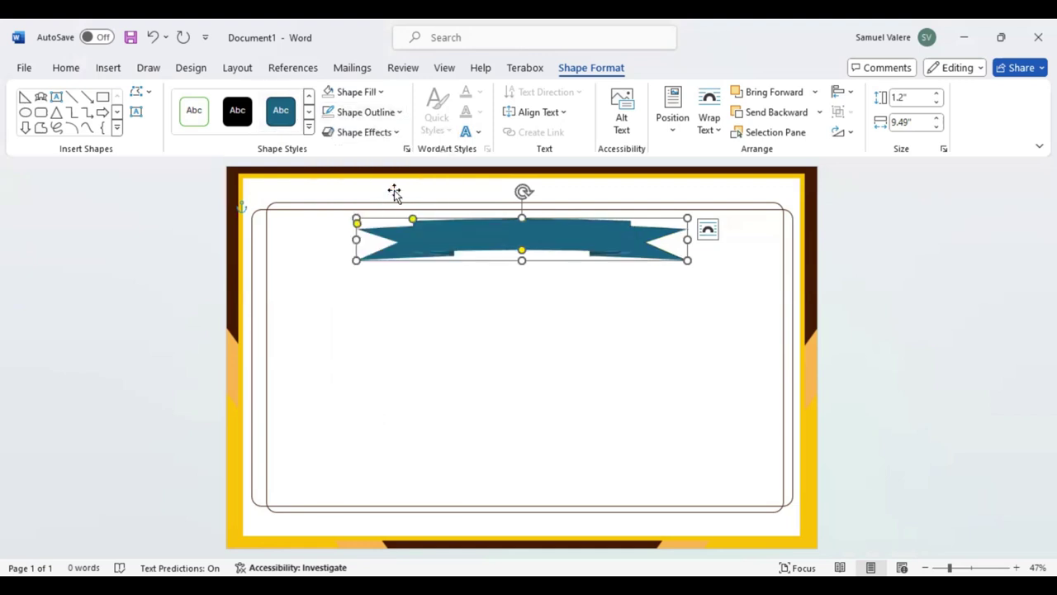
pyautogui.click(386, 94)
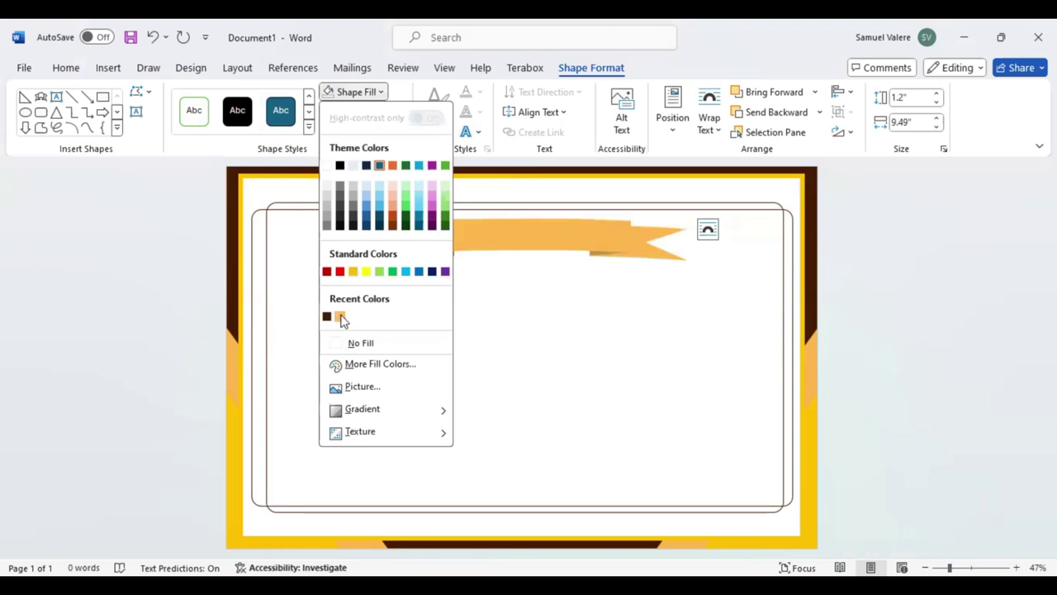
pyautogui.click(527, 219)
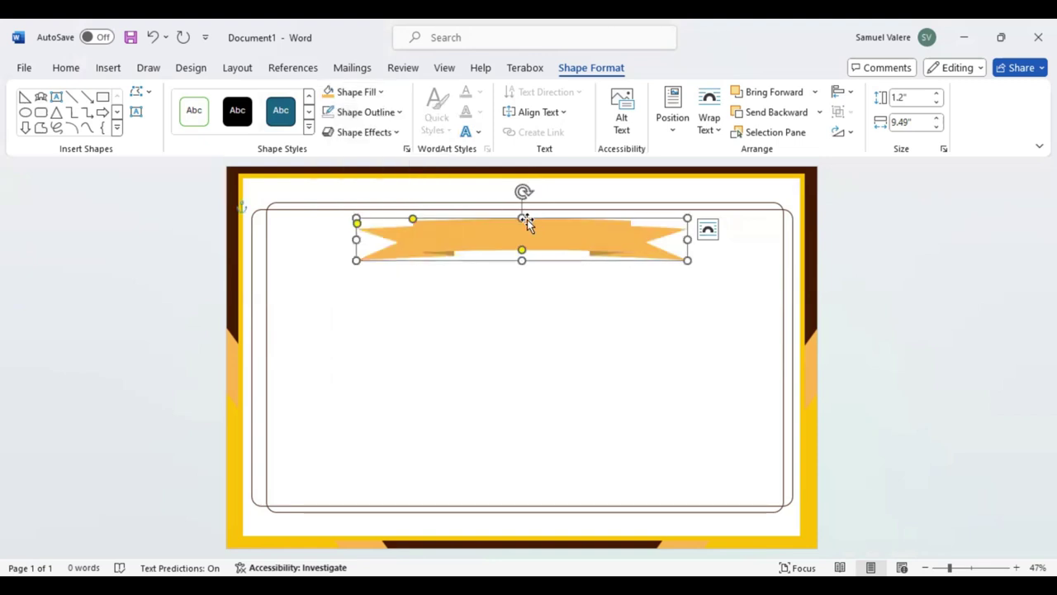
pyautogui.moveTo(522, 260); pyautogui.dragTo(522, 265)
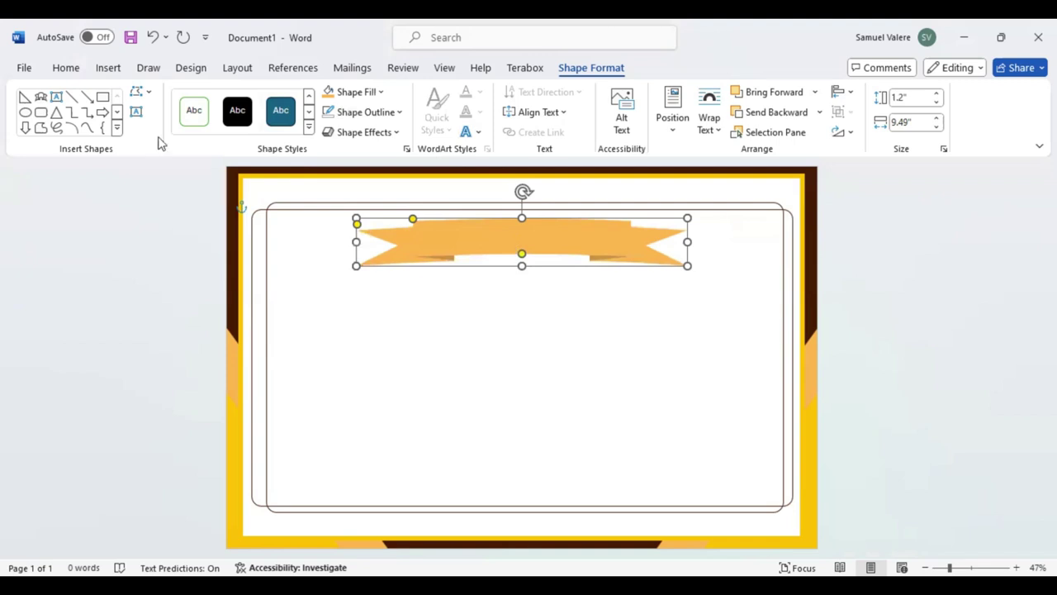
pyautogui.click(137, 113)
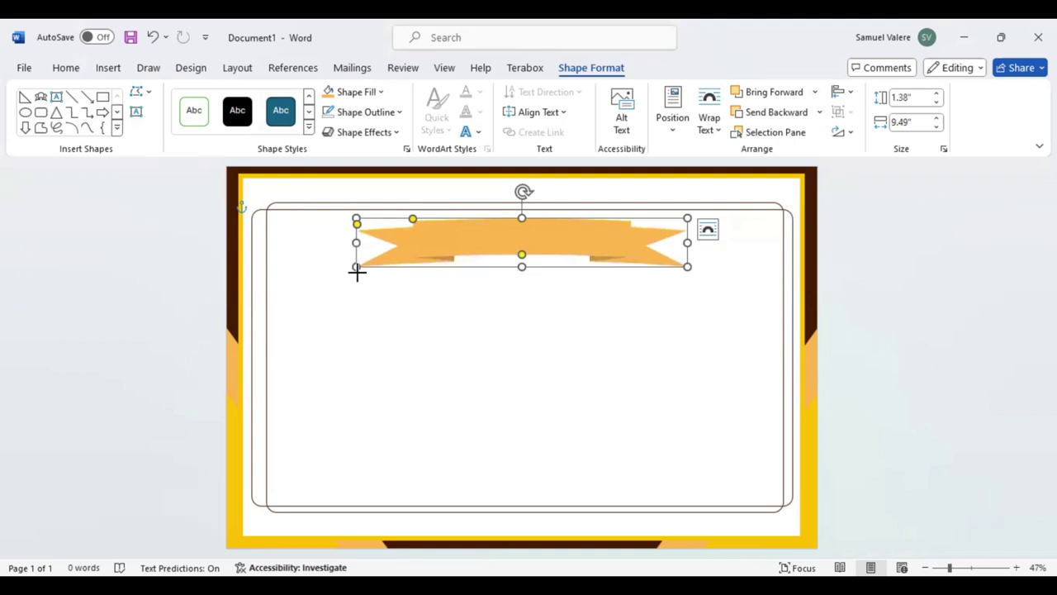
# - Add a Certificate text box on the ribbon and enlarge the title to fill the banner
pyautogui.moveTo(428, 238); pyautogui.dragTo(637, 263)
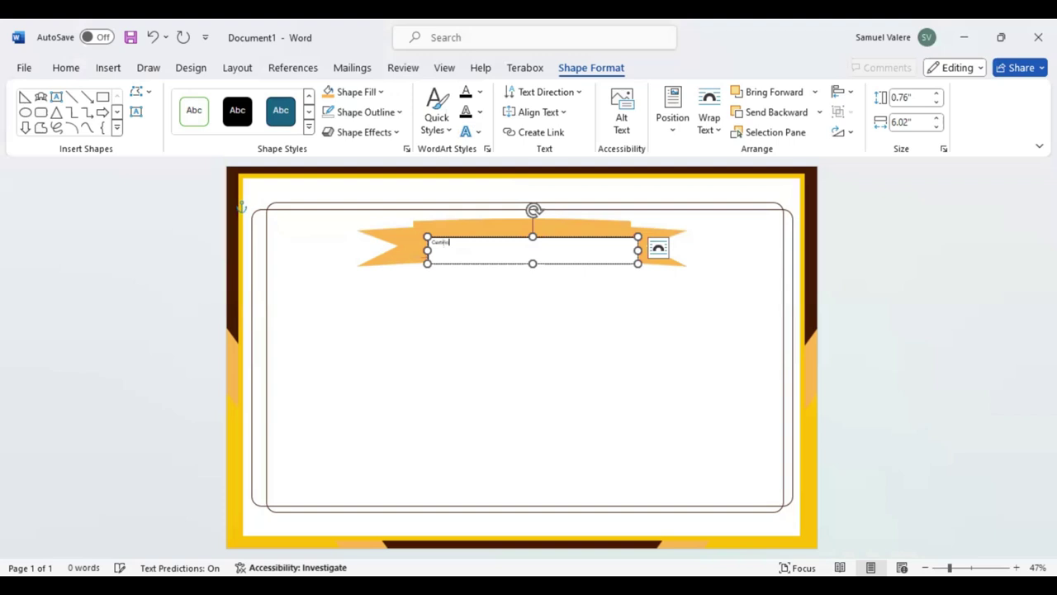
pyautogui.write('ate')
pyautogui.hotkey('ctrl', 'a')
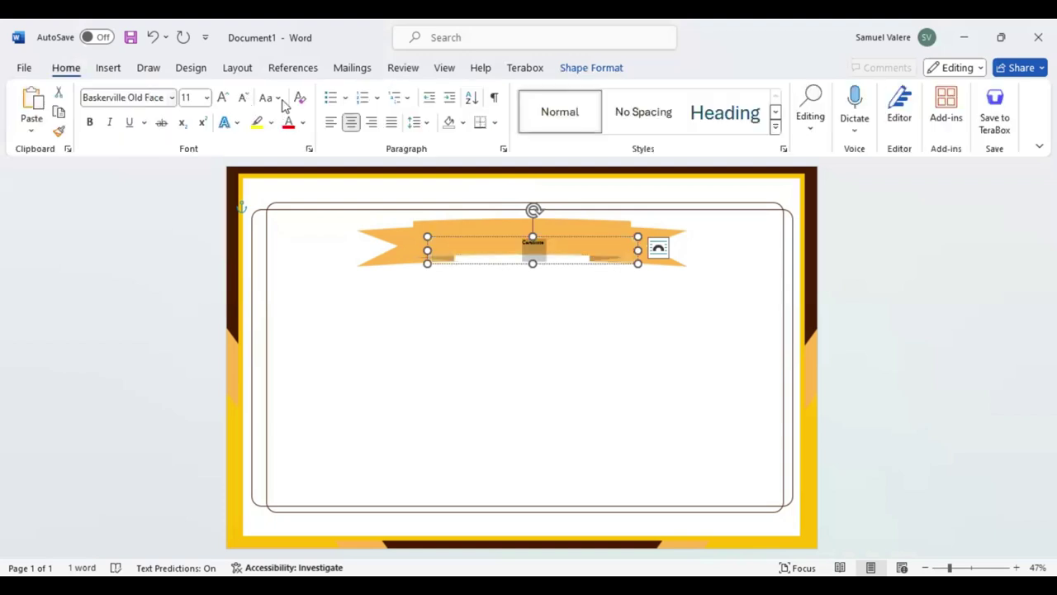
pyautogui.click(226, 99)
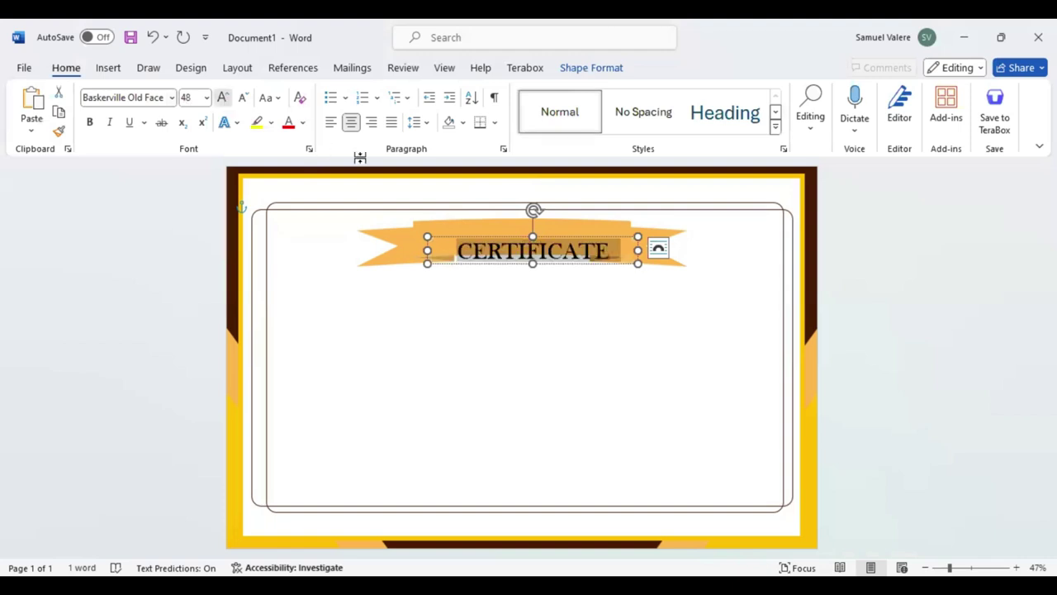
pyautogui.click(223, 97)
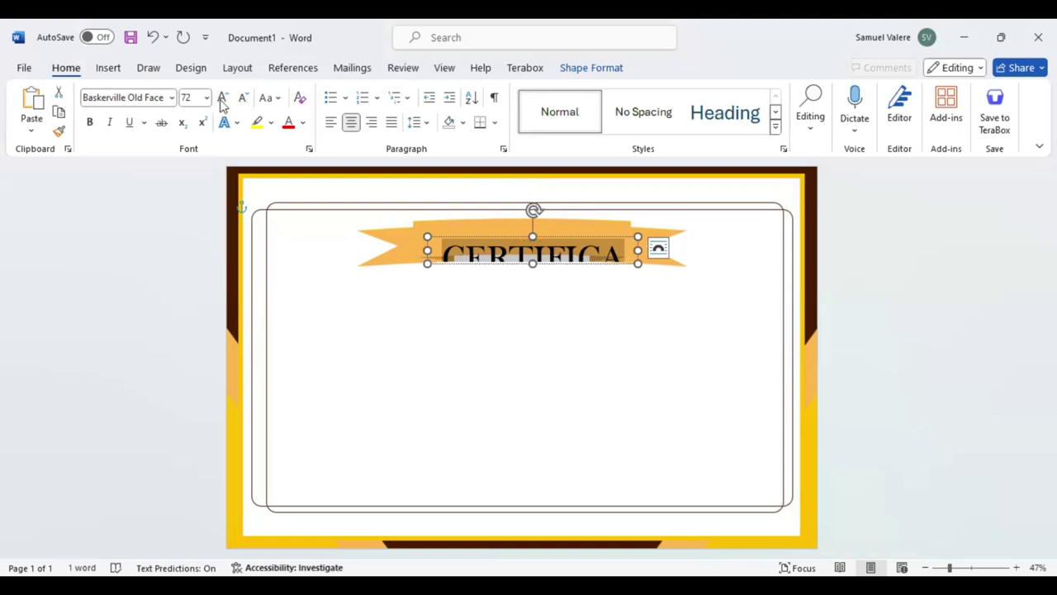
pyautogui.click(192, 97)
pyautogui.write('48')
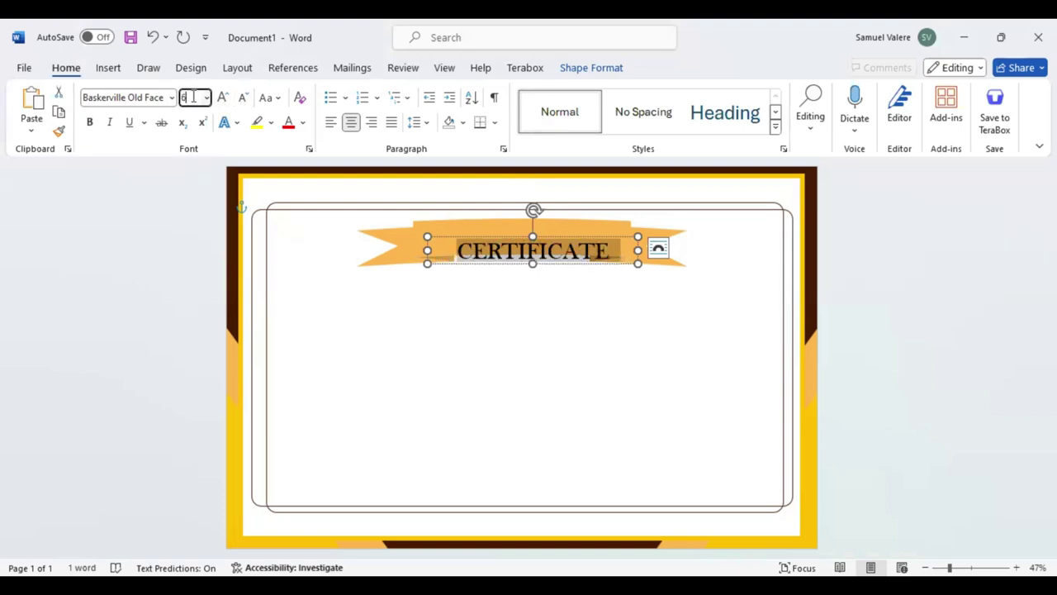
pyautogui.write('0')
pyautogui.press('Return')
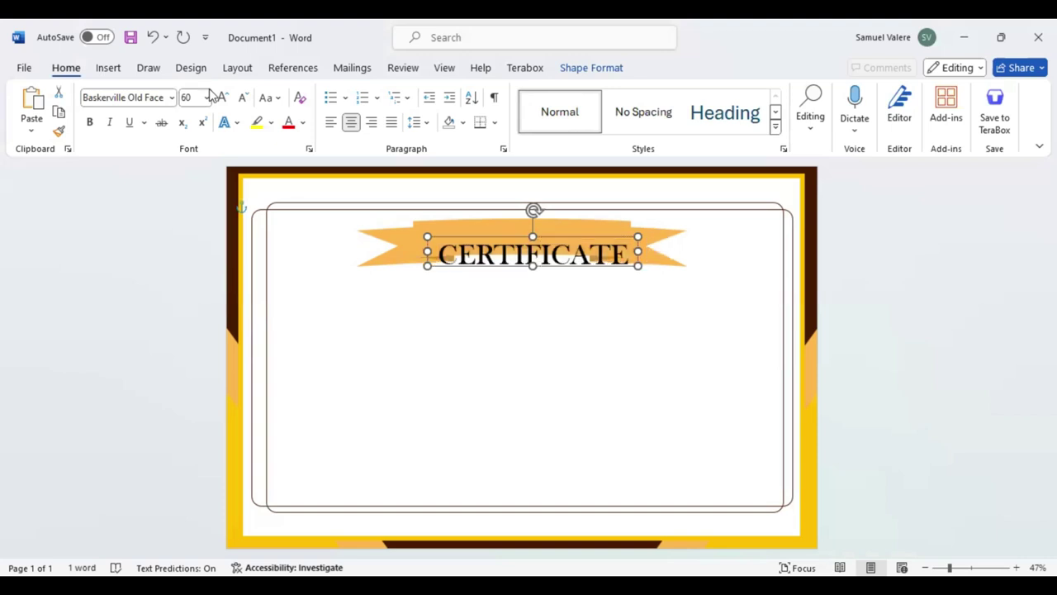
# - Centre the title on the ribbon and make the CERTIFICATE text white
pyautogui.hotkey('ctrl', 'y')
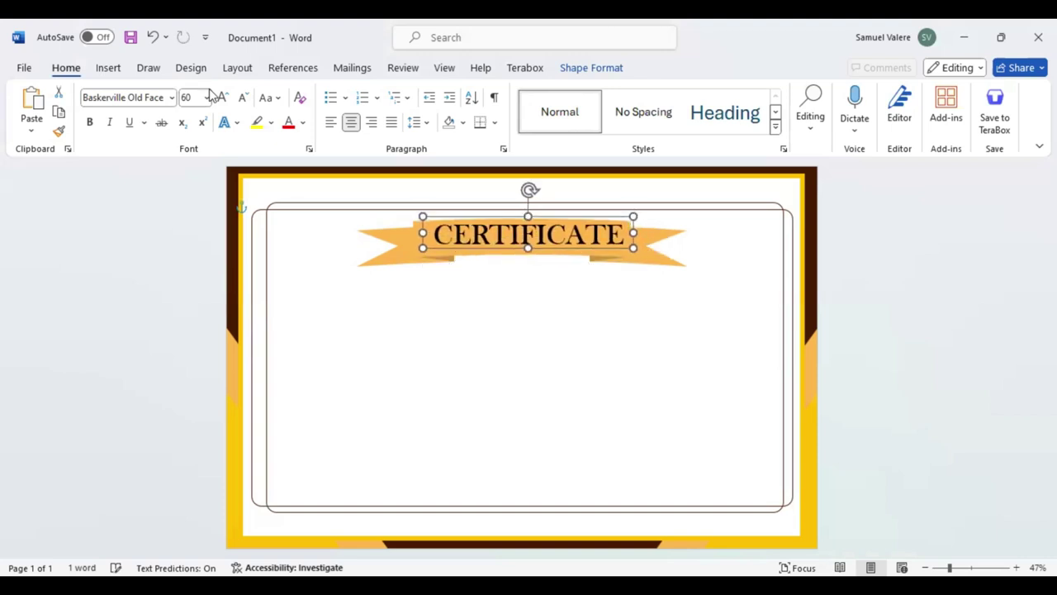
pyautogui.press('Left')
pyautogui.press('Left')
pyautogui.press('Left')
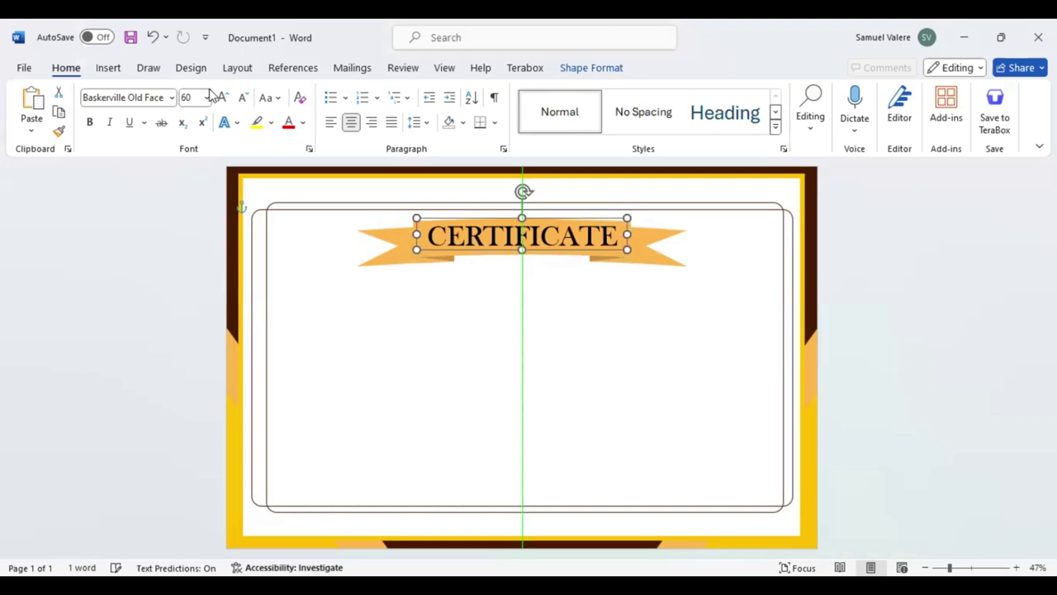
pyautogui.hotkey('ctrl', 'z')
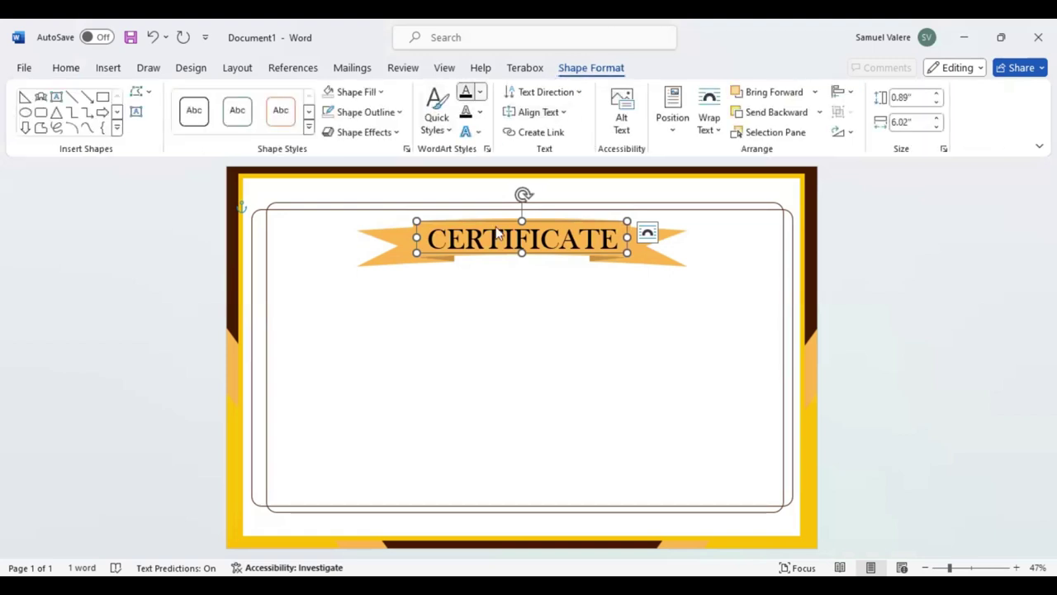
pyautogui.click(480, 92)
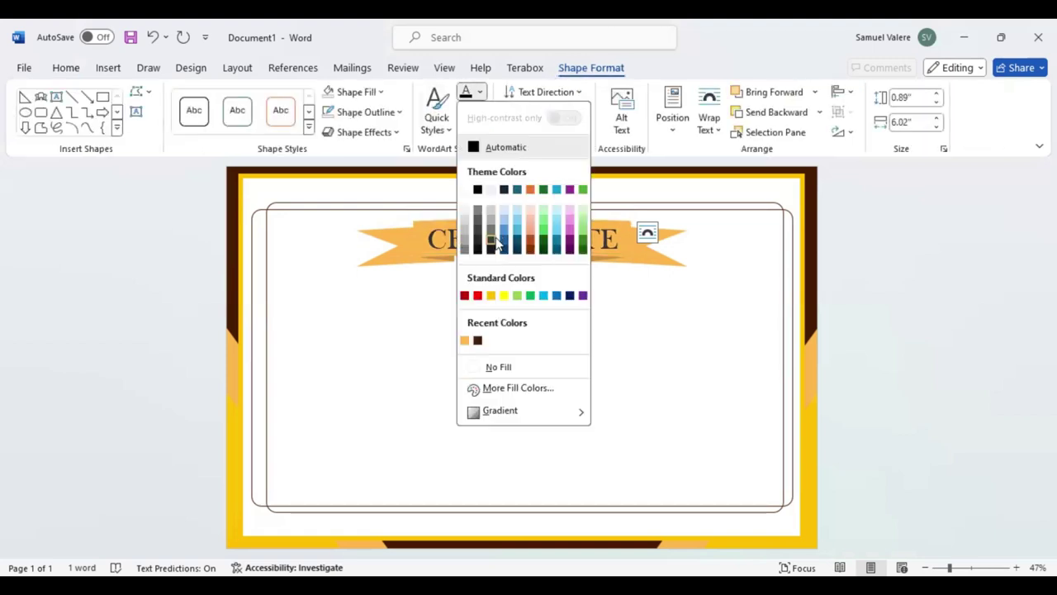
pyautogui.click(467, 192)
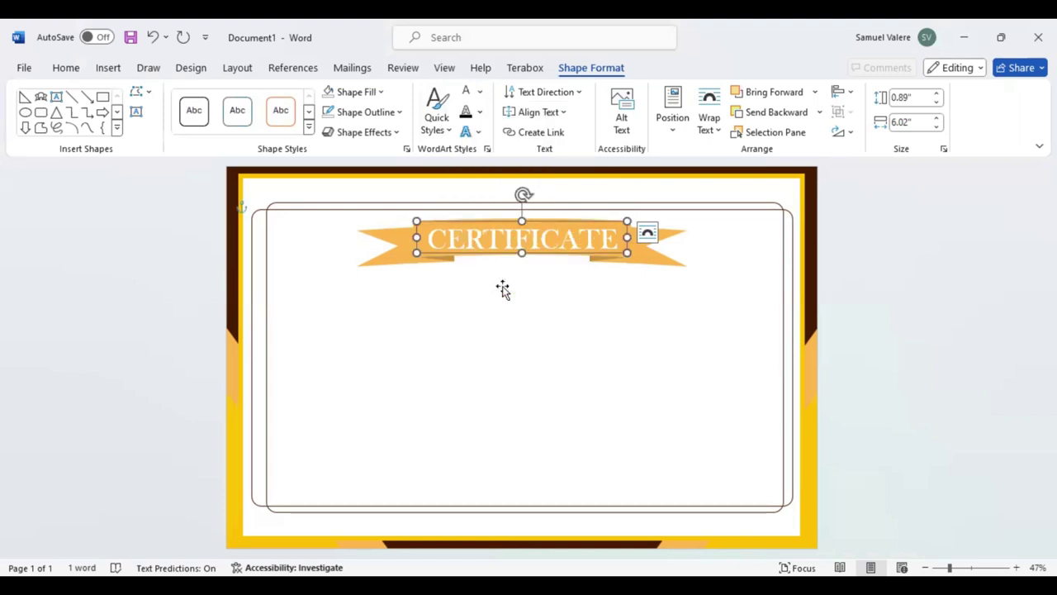
pyautogui.click(521, 361)
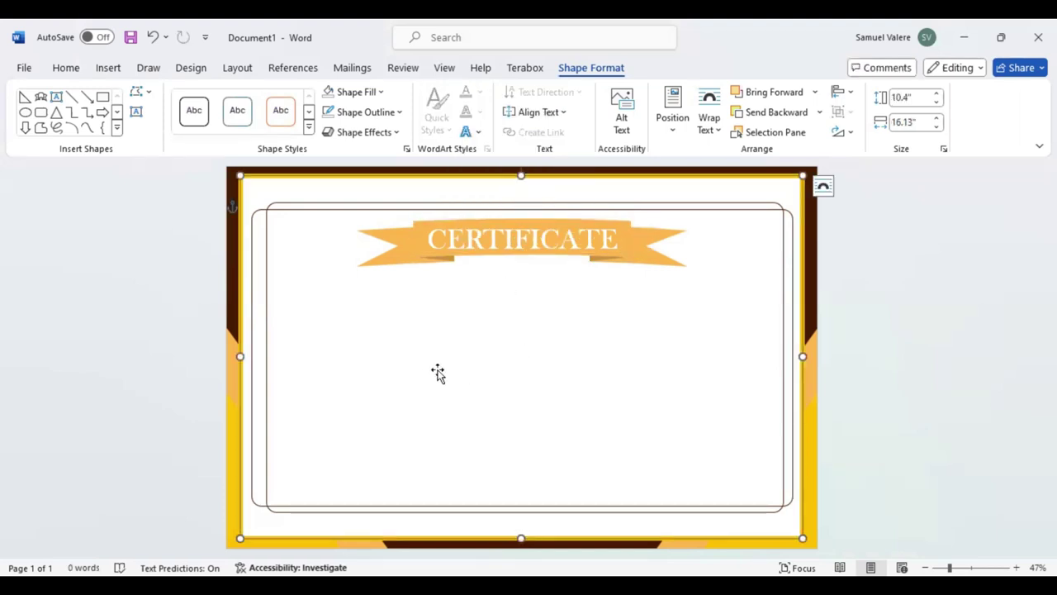
pyautogui.click(500, 241)
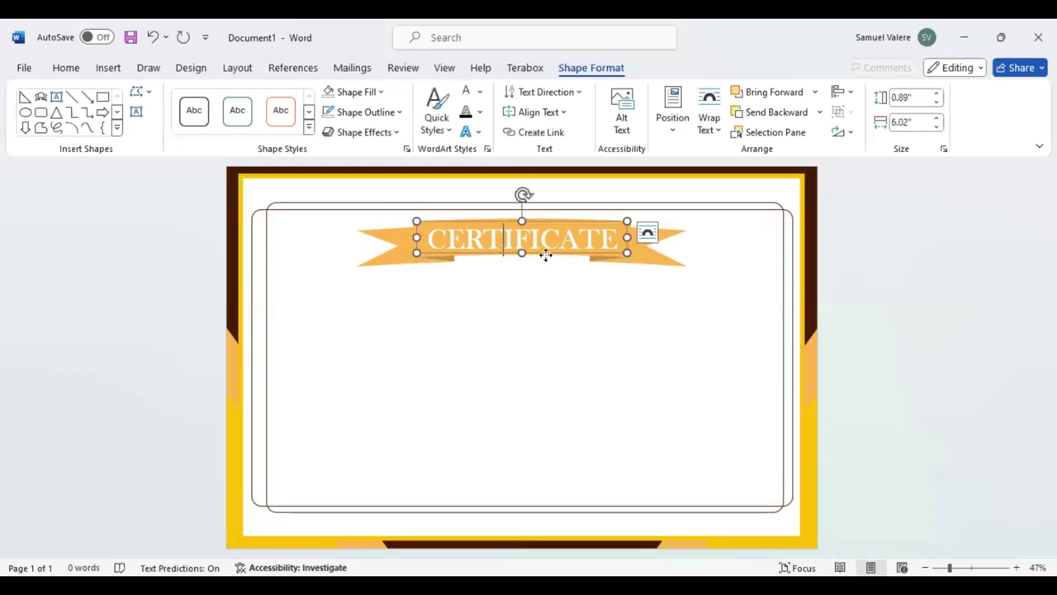
# - Copy the CERTIFICATE box below the banner and retype it as 'This Certificate is Presented To' in dark text
pyautogui.moveTo(545, 259); pyautogui.dragTo(543, 304)
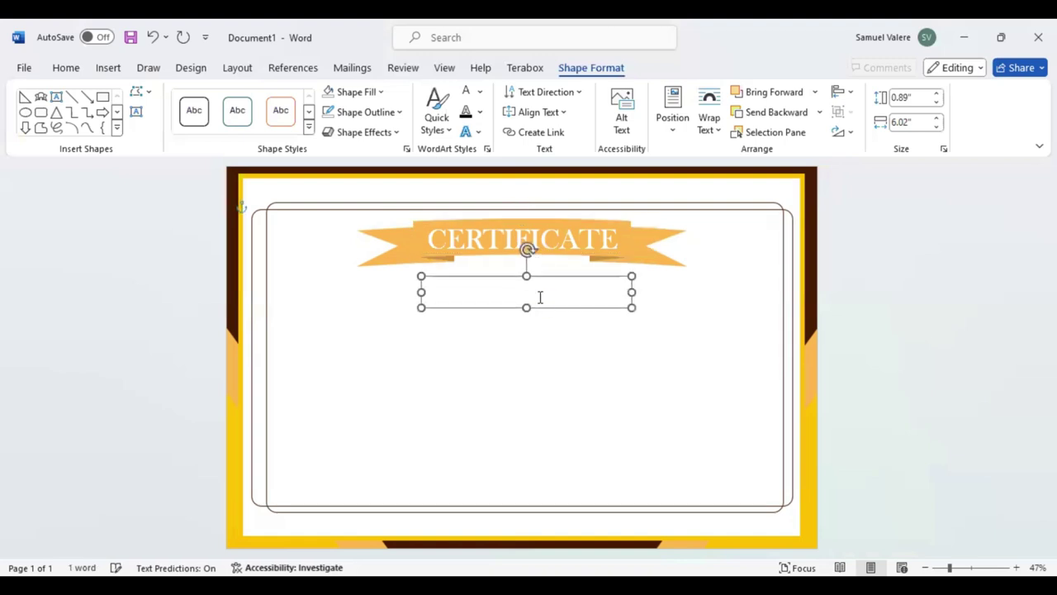
pyautogui.doubleClick(538, 303)
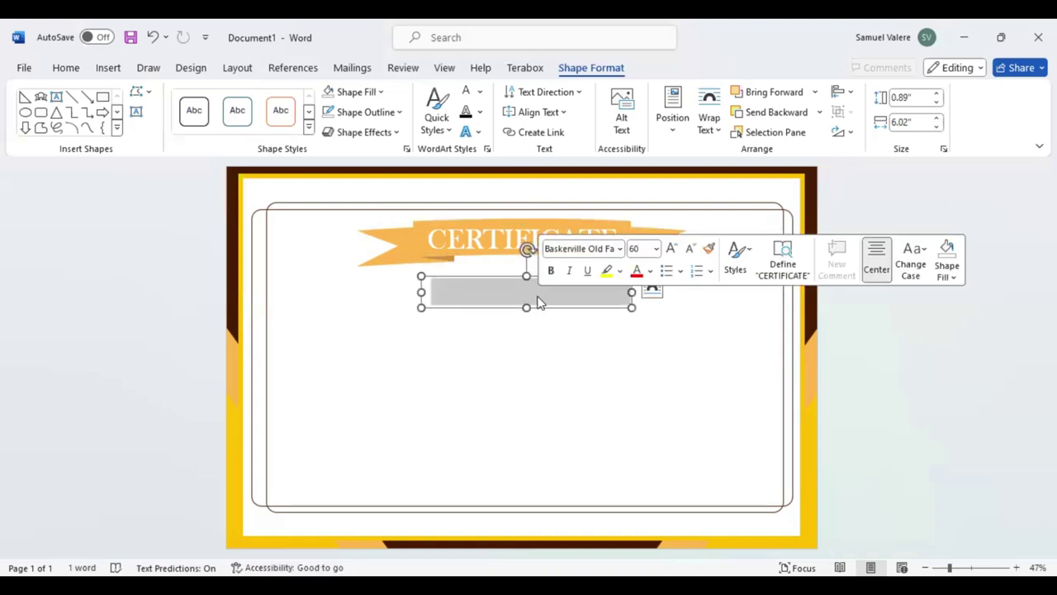
pyautogui.click(650, 271)
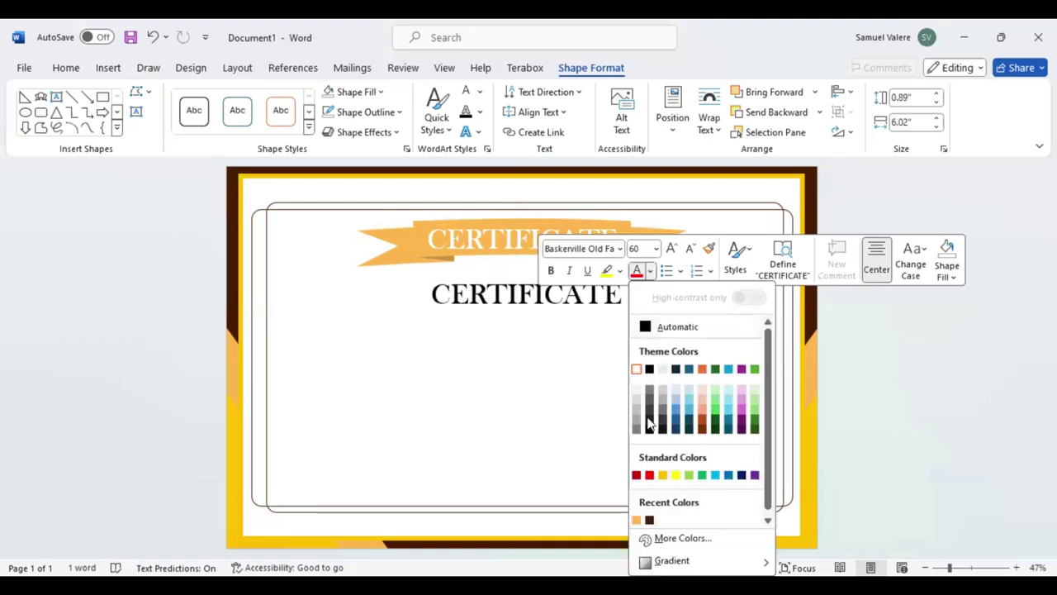
pyautogui.click(649, 519)
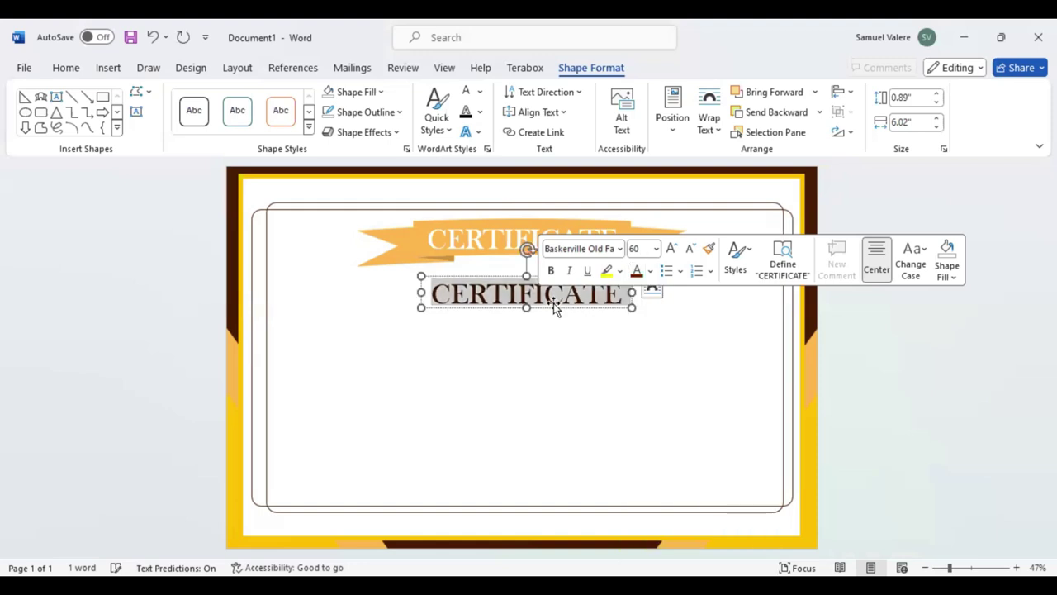
pyautogui.write('T')
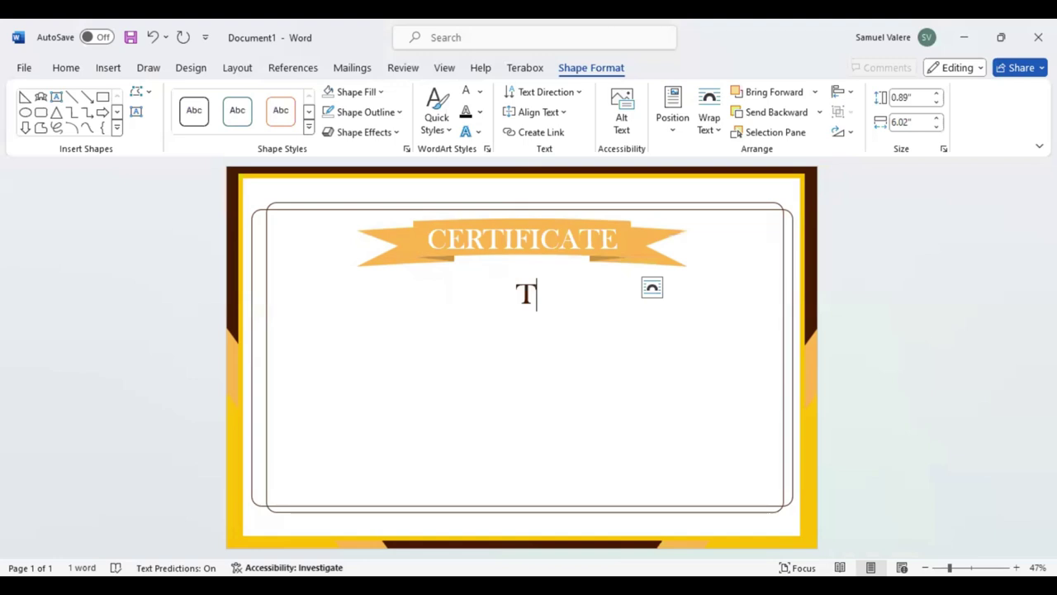
pyautogui.write('his Certificate is')
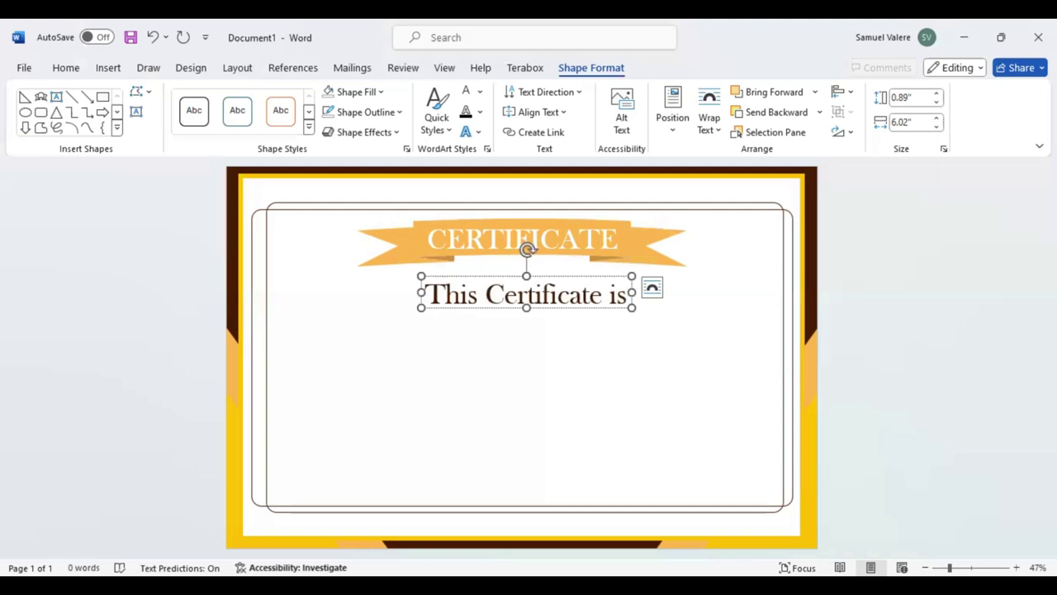
pyautogui.moveTo(421, 291); pyautogui.dragTo(306, 290)
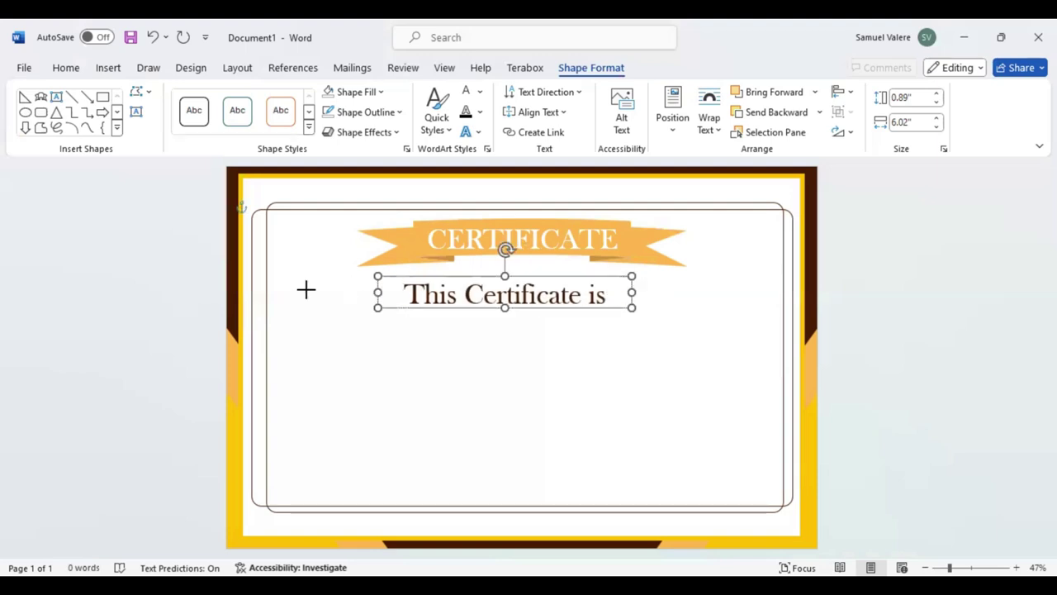
pyautogui.write(' Presented To')
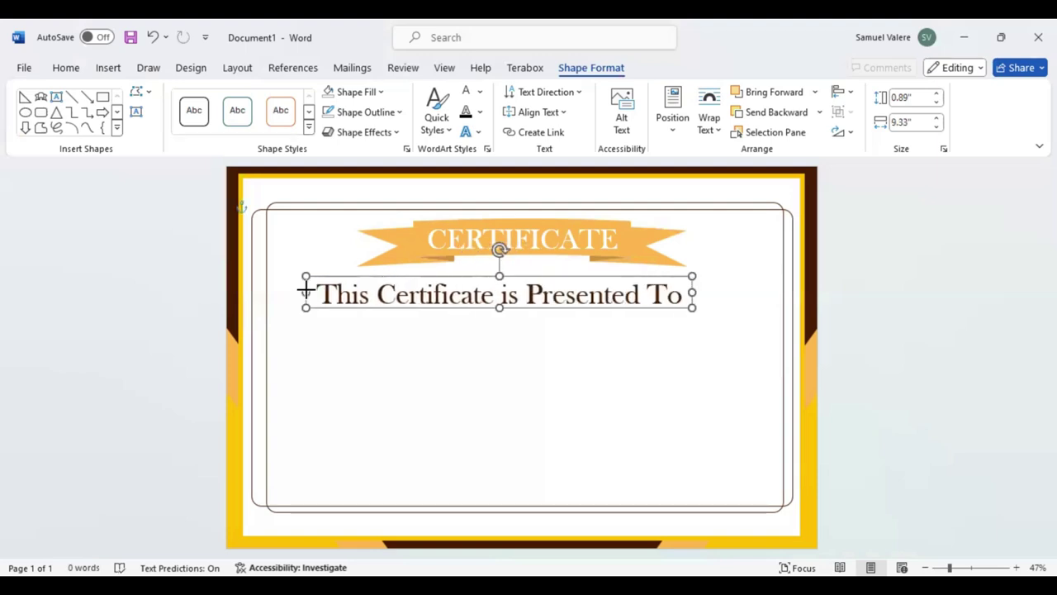
# - Make the presented-to line uppercase at 22 pt and narrow its box to centre it
pyautogui.doubleClick(560, 297)
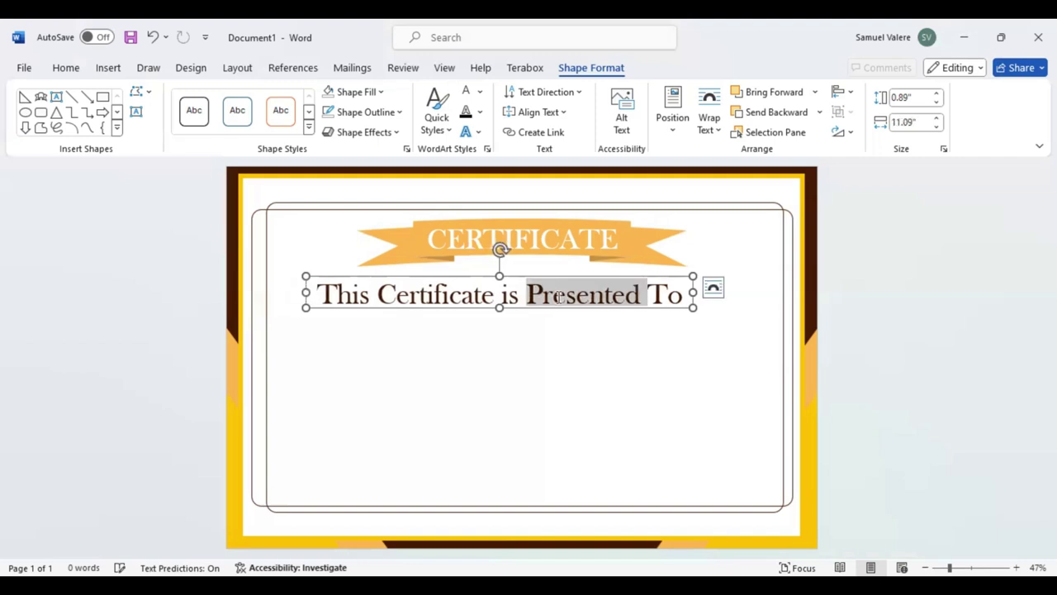
pyautogui.hotkey('ctrl', 'a')
pyautogui.click(66, 68)
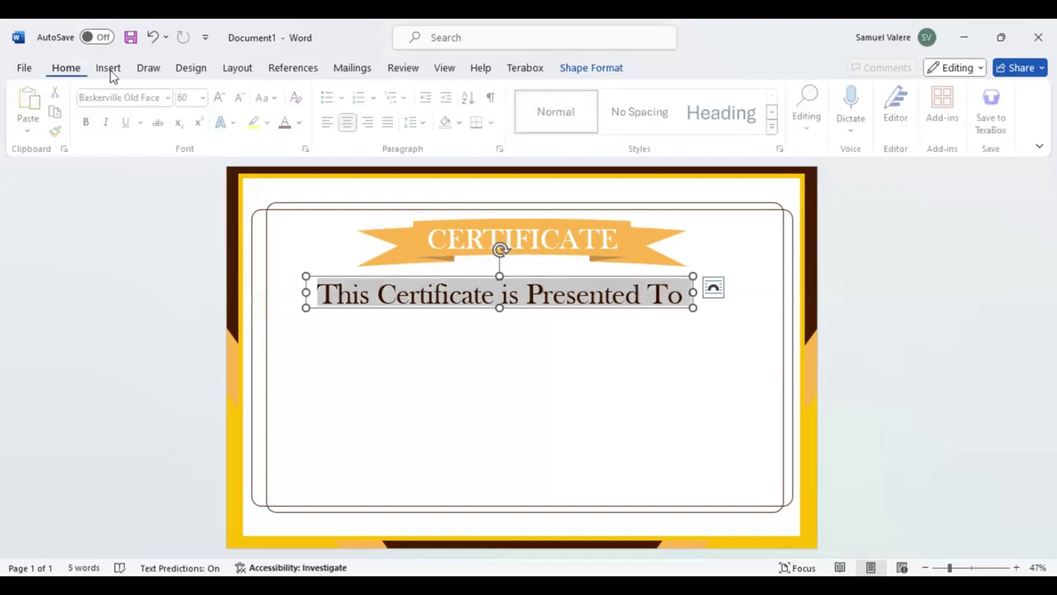
pyautogui.click(244, 98)
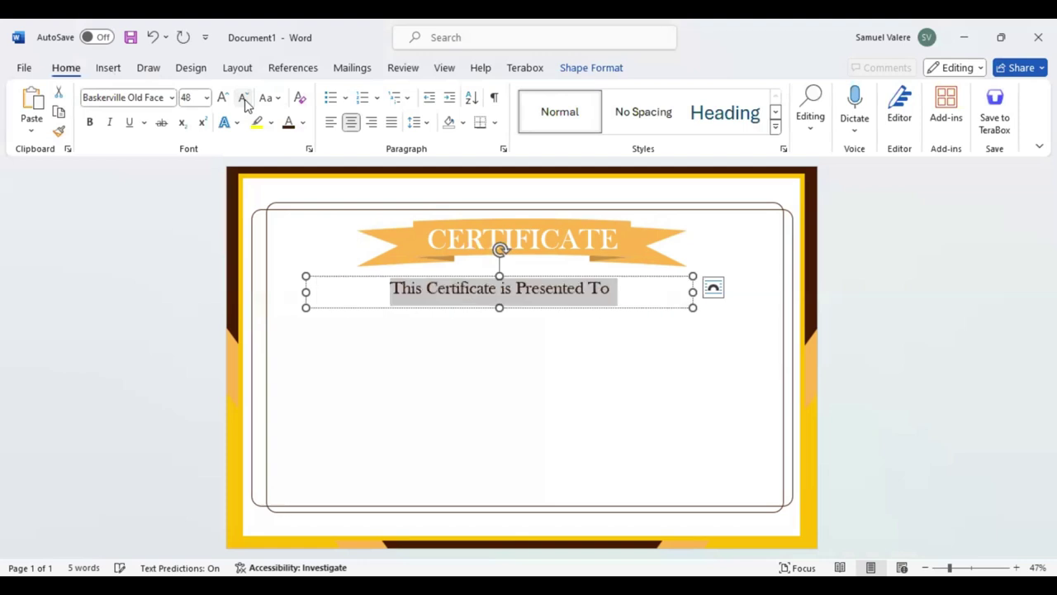
pyautogui.click(244, 98)
pyautogui.click(243, 98)
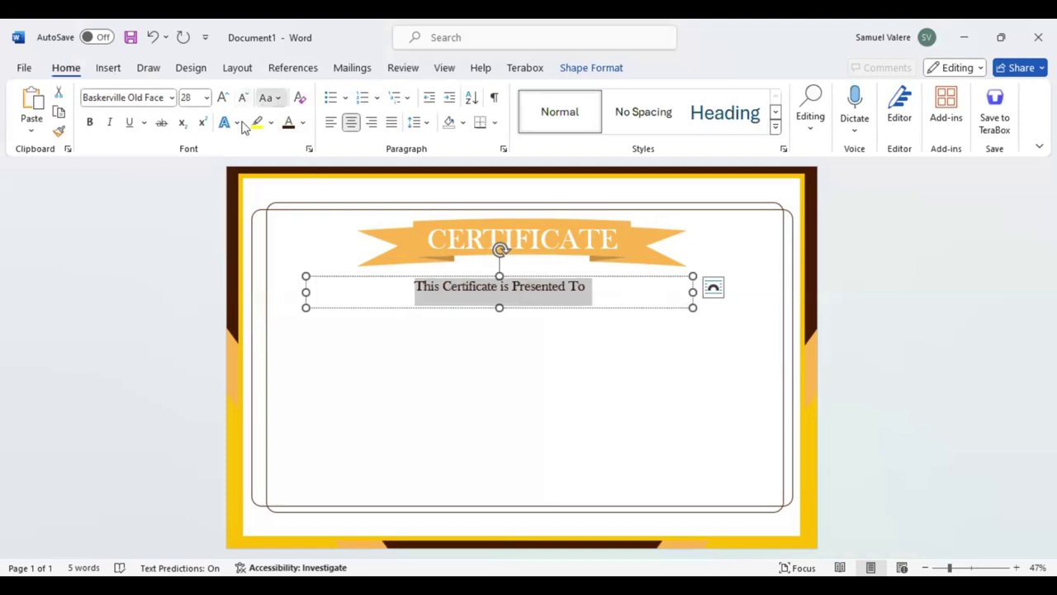
pyautogui.hotkey('shift', 'F3')
pyautogui.click(245, 100)
pyautogui.click(245, 100)
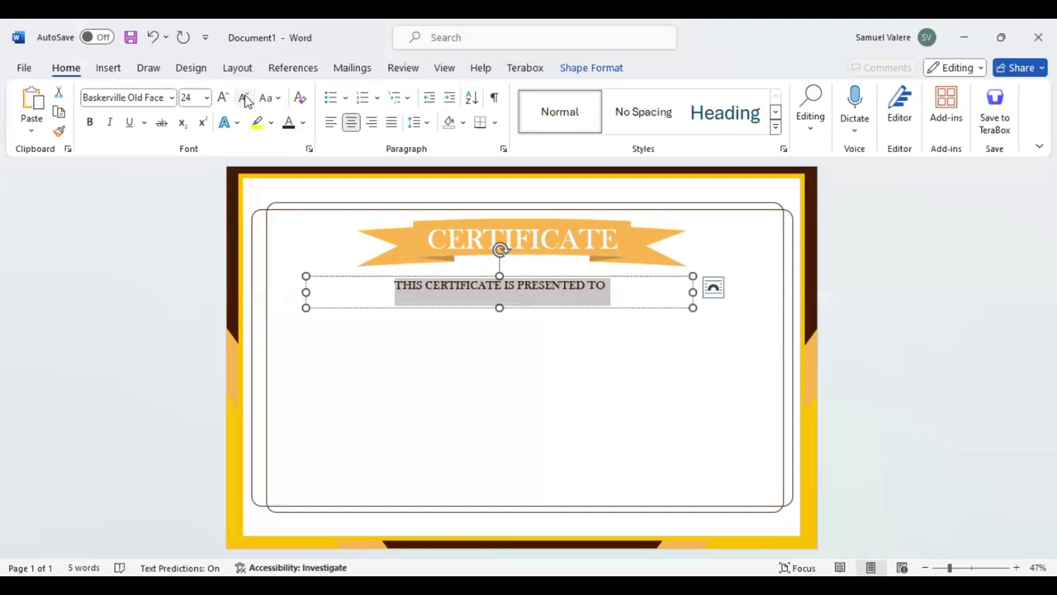
pyautogui.click(245, 99)
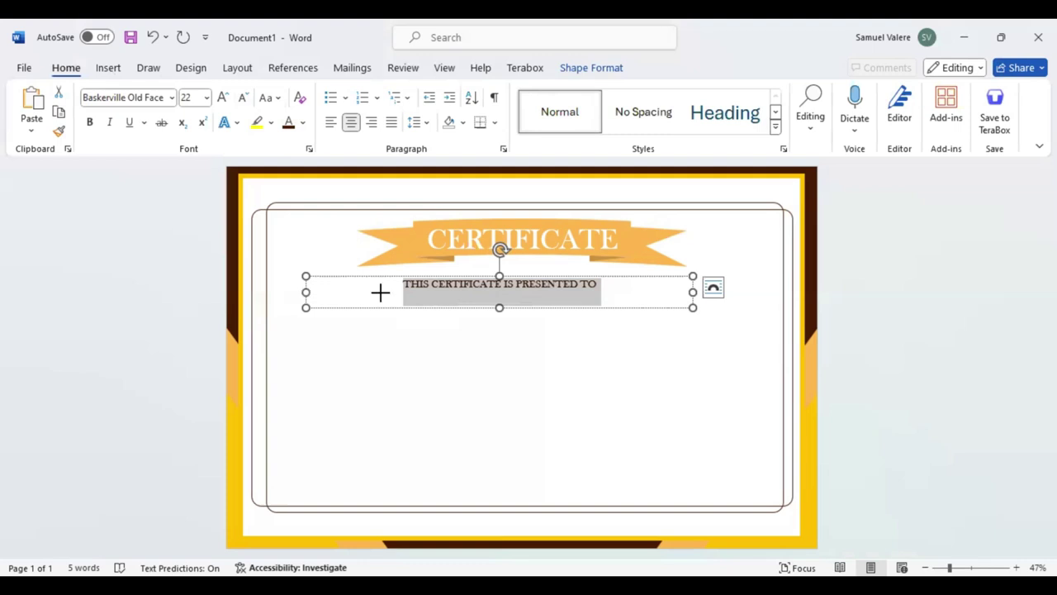
pyautogui.moveTo(380, 292); pyautogui.dragTo(468, 292)
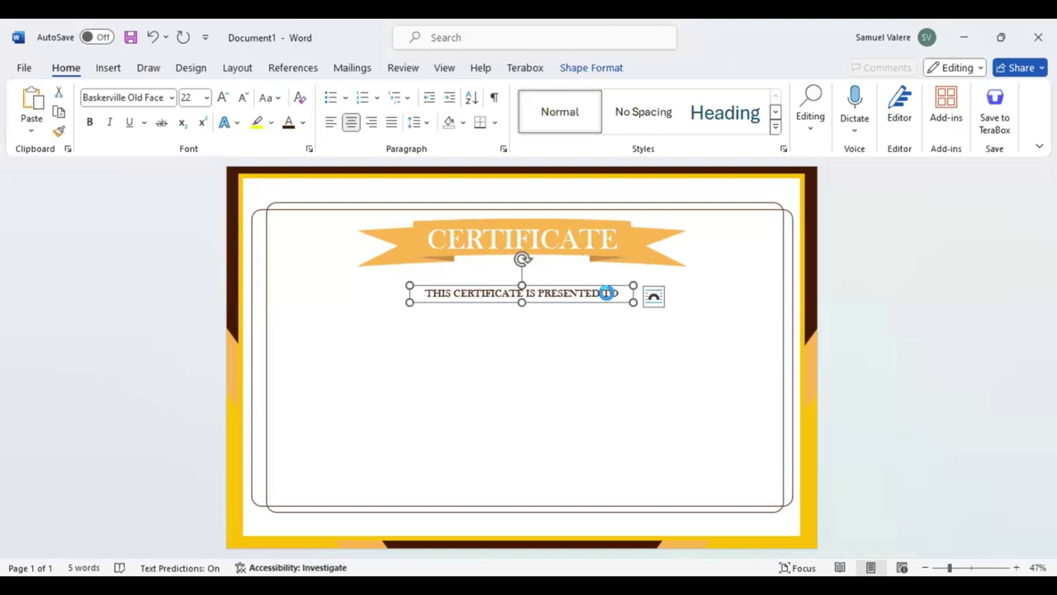
pyautogui.click(494, 252)
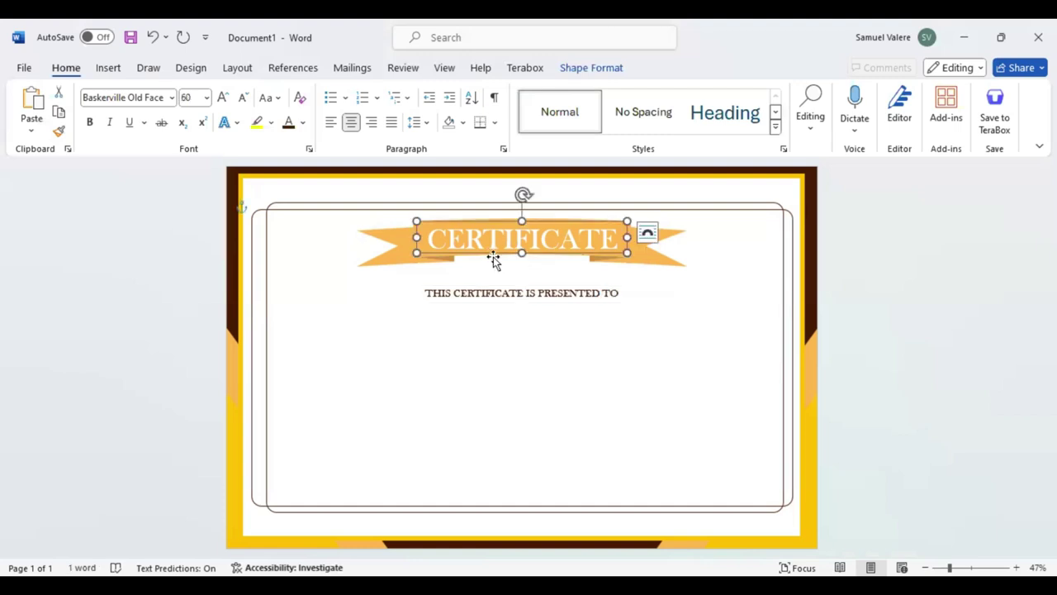
# - In the empty box below the subtitle, type 'Name Surname' in yellow
pyautogui.click(489, 325)
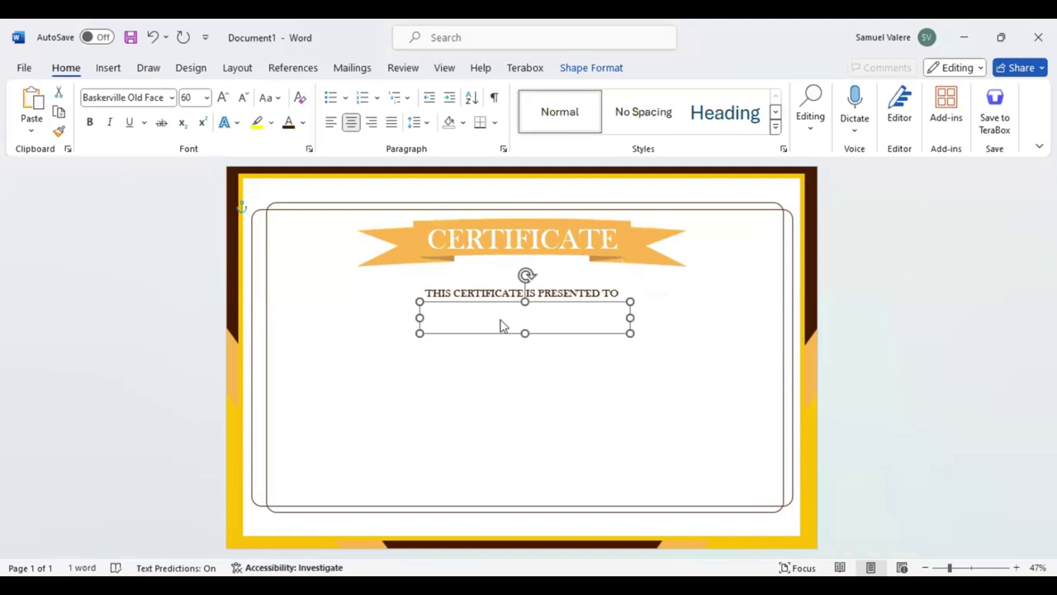
pyautogui.doubleClick(502, 324)
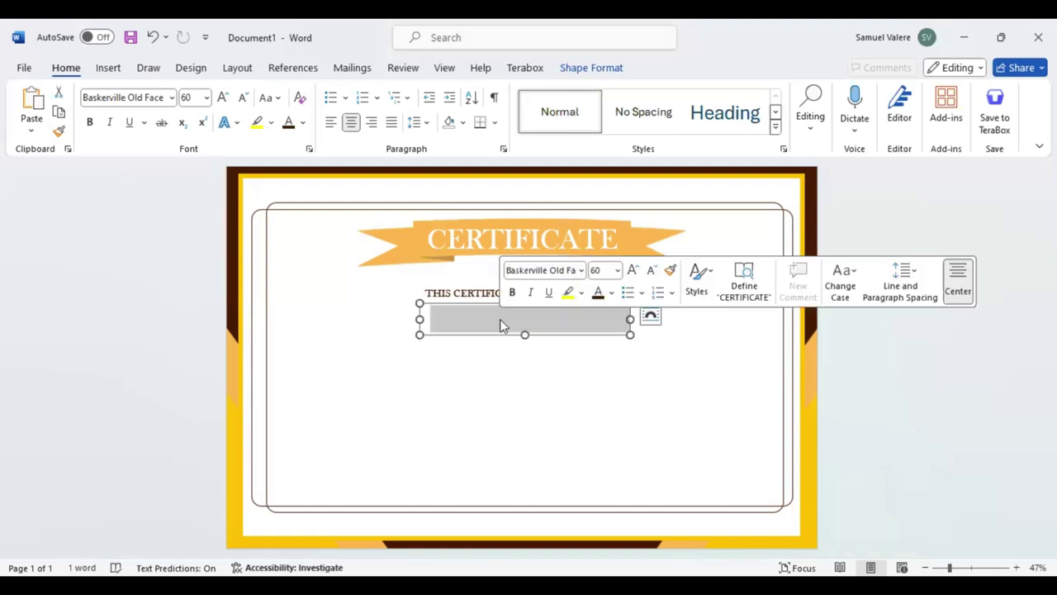
pyautogui.click(615, 294)
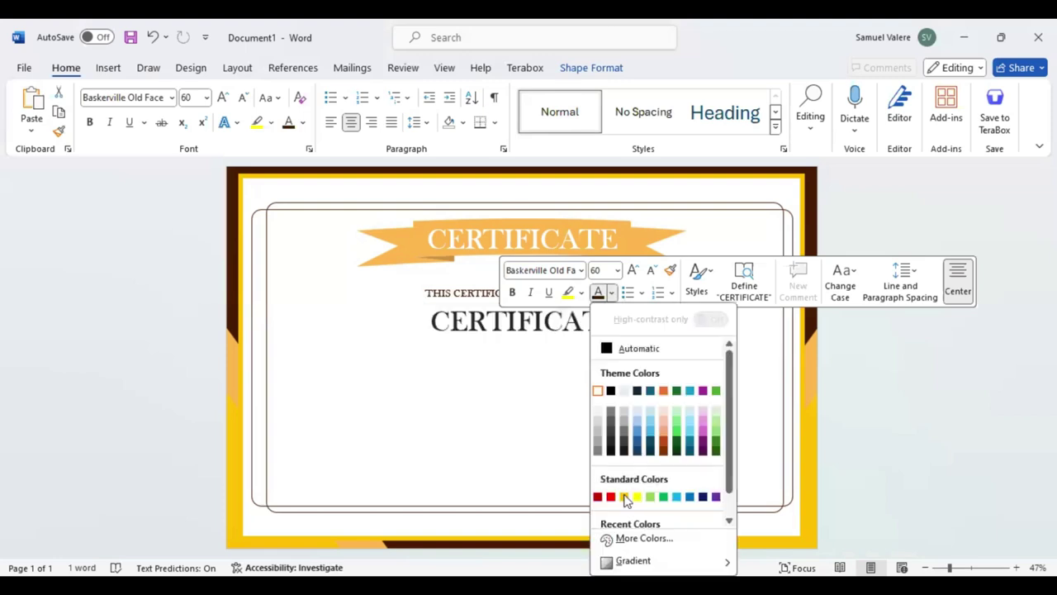
pyautogui.press('Escape')
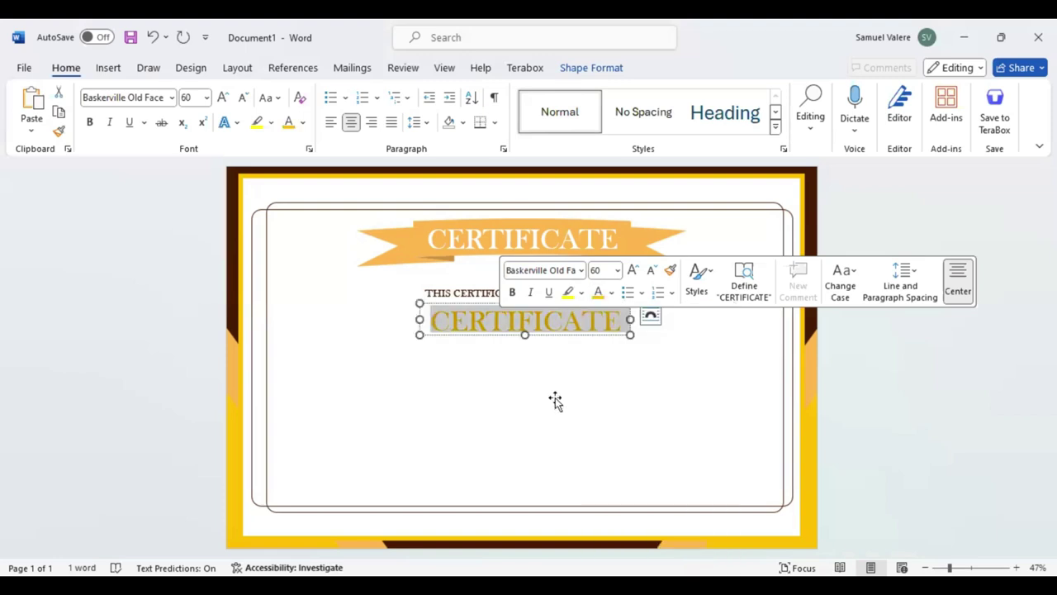
pyautogui.write('N')
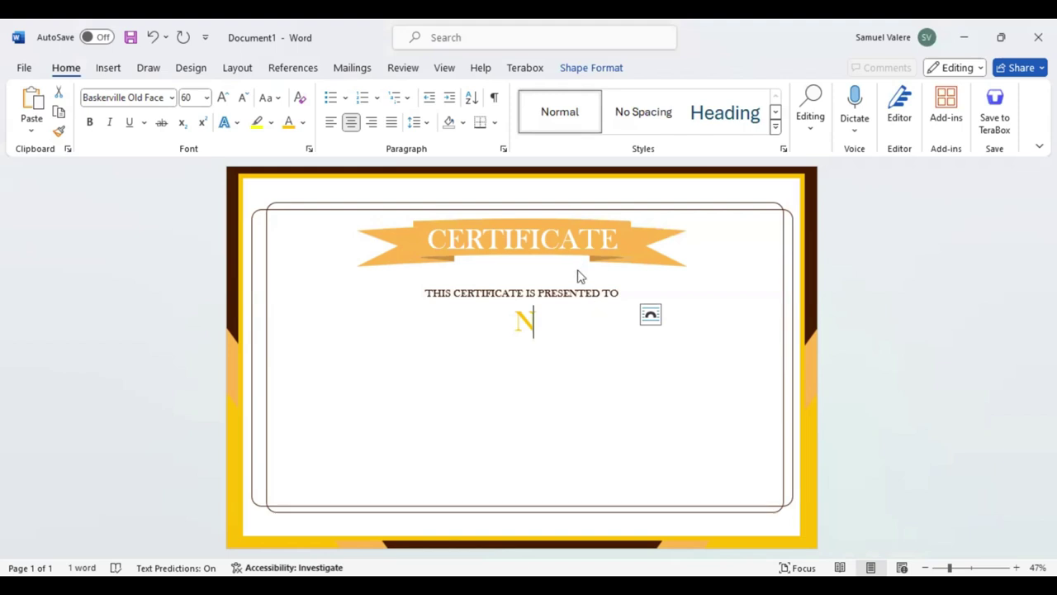
pyautogui.write('ame Surname')
# - Set the name to Vivaldi 130 pt, then enlarge and centre its box on the page
pyautogui.hotkey('ctrl', 'a')
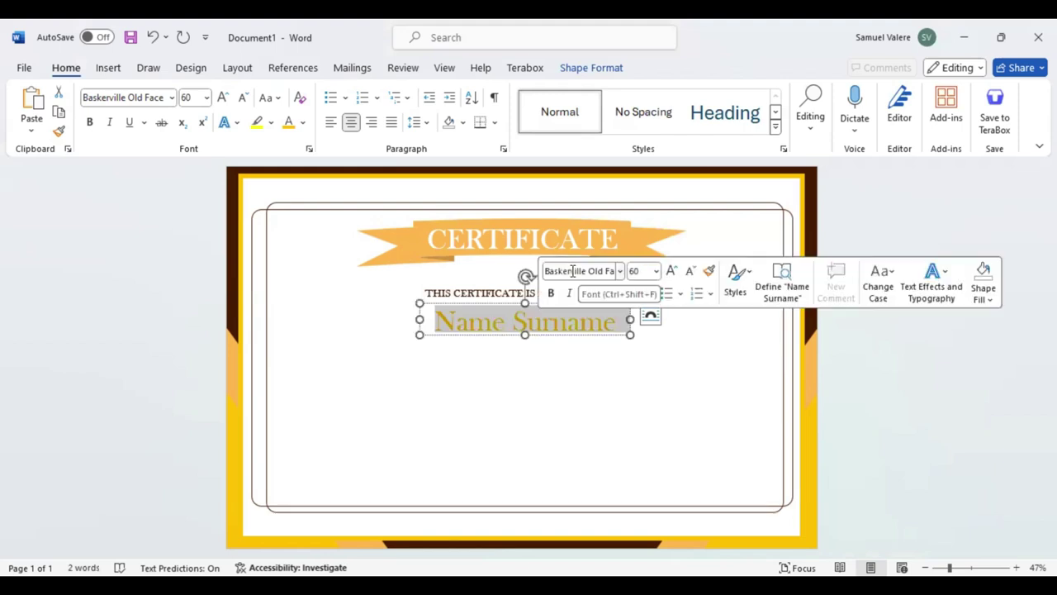
pyautogui.click(573, 271)
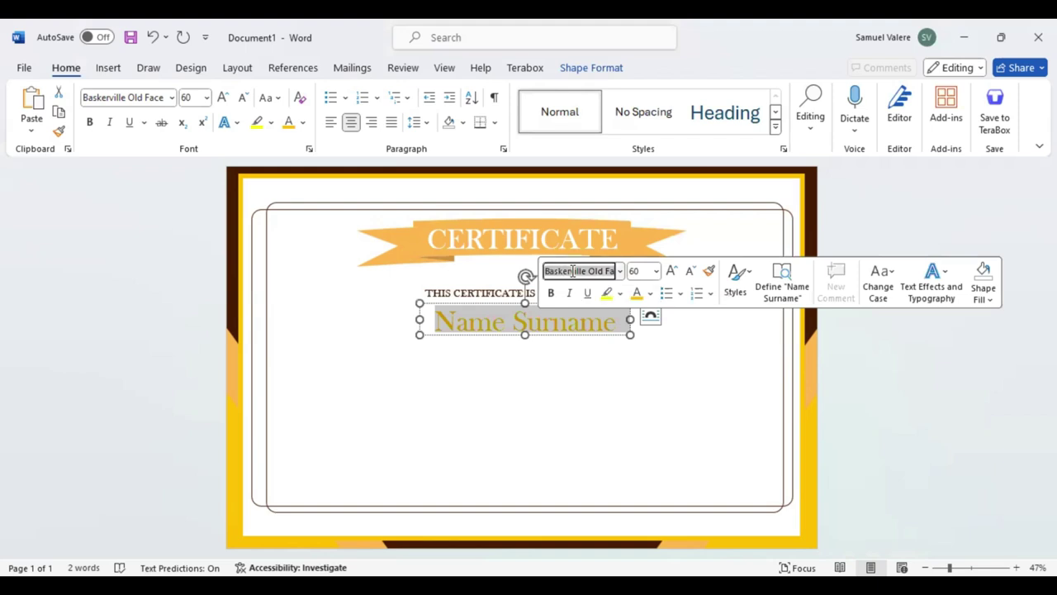
pyautogui.write('Vivaldi')
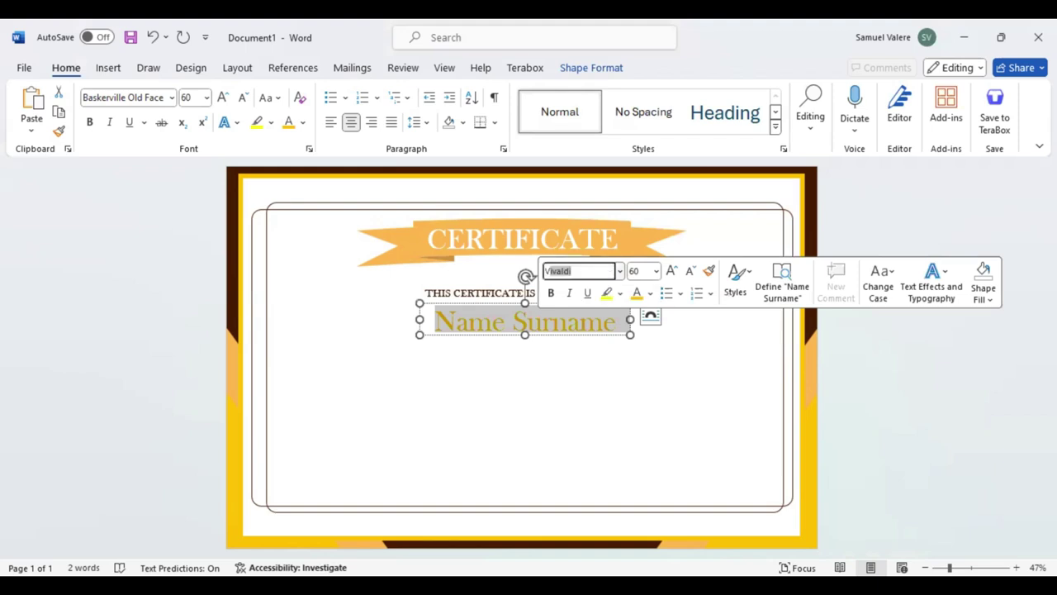
pyautogui.press('Return')
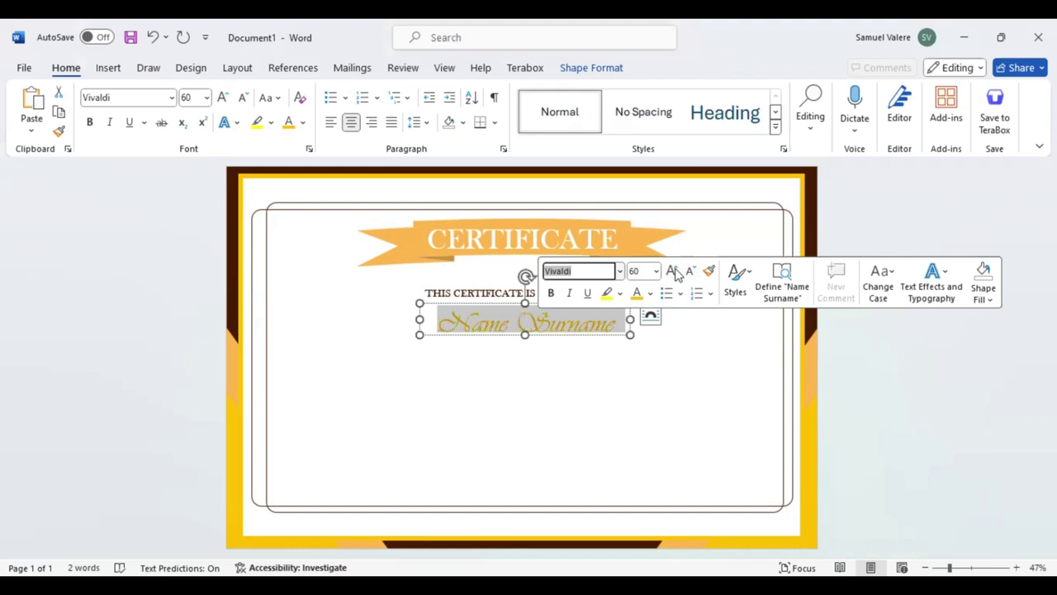
pyautogui.click(673, 272)
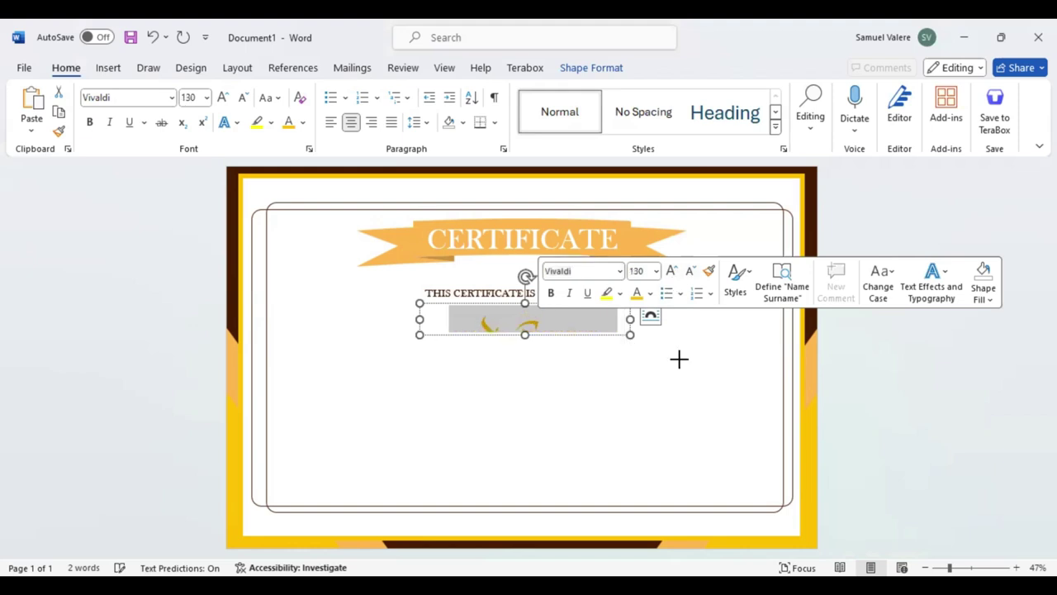
pyautogui.moveTo(679, 358); pyautogui.dragTo(811, 382)
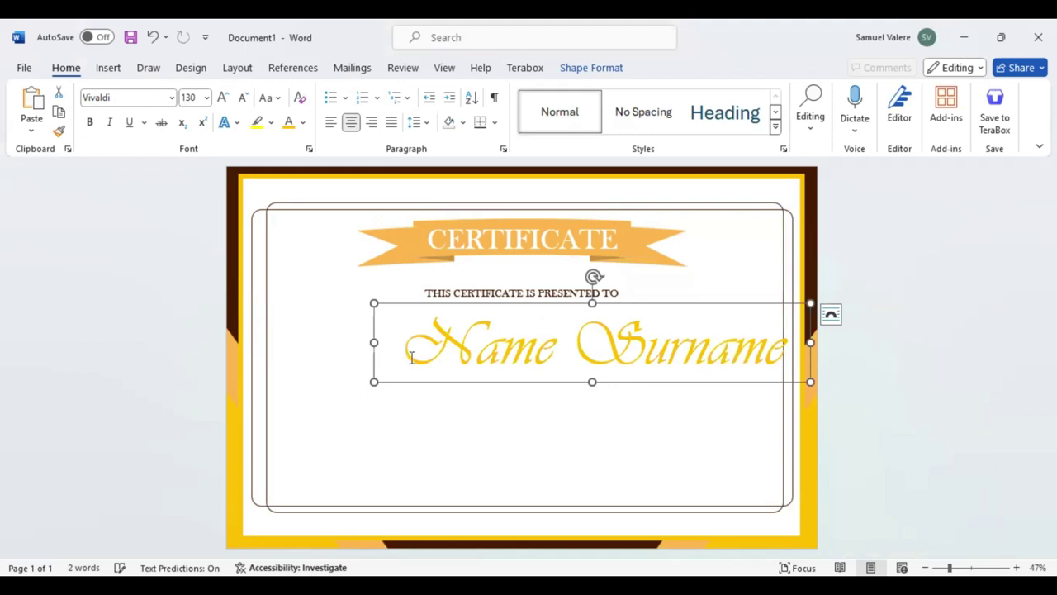
pyautogui.moveTo(426, 383); pyautogui.dragTo(355, 378)
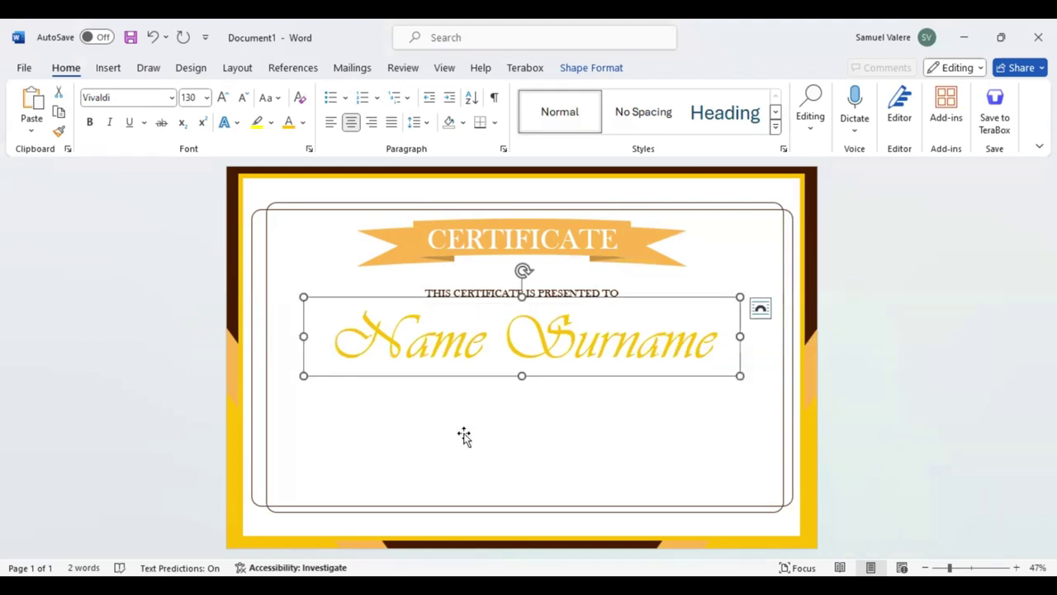
# - Draw a text box below the name and paste the acknowledgement paragraph into it
pyautogui.click(108, 69)
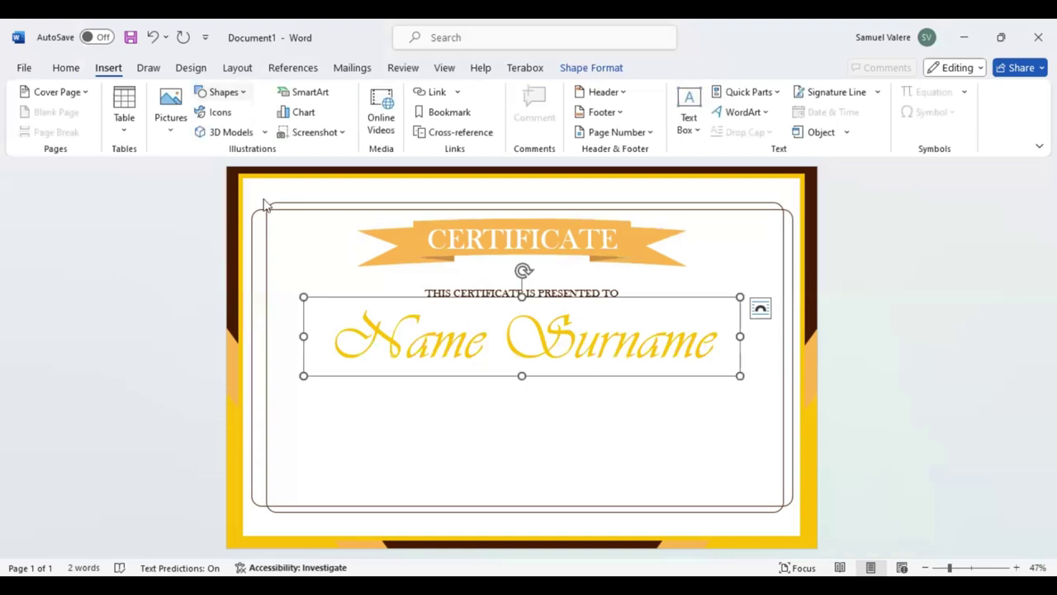
pyautogui.click(224, 91)
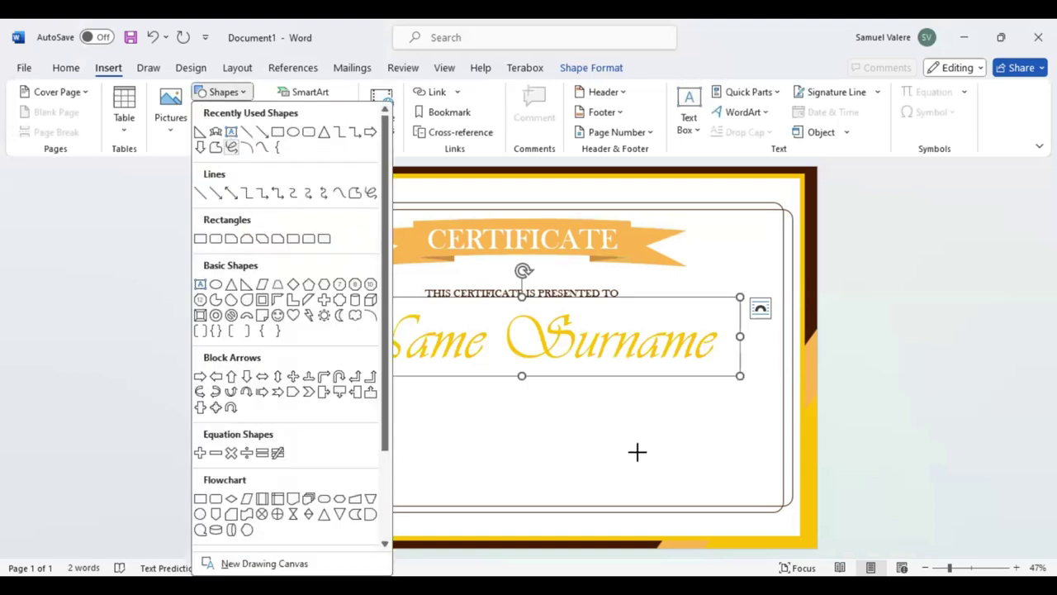
pyautogui.moveTo(403, 388); pyautogui.dragTo(646, 454)
pyautogui.hotkey('ctrl', 'v')
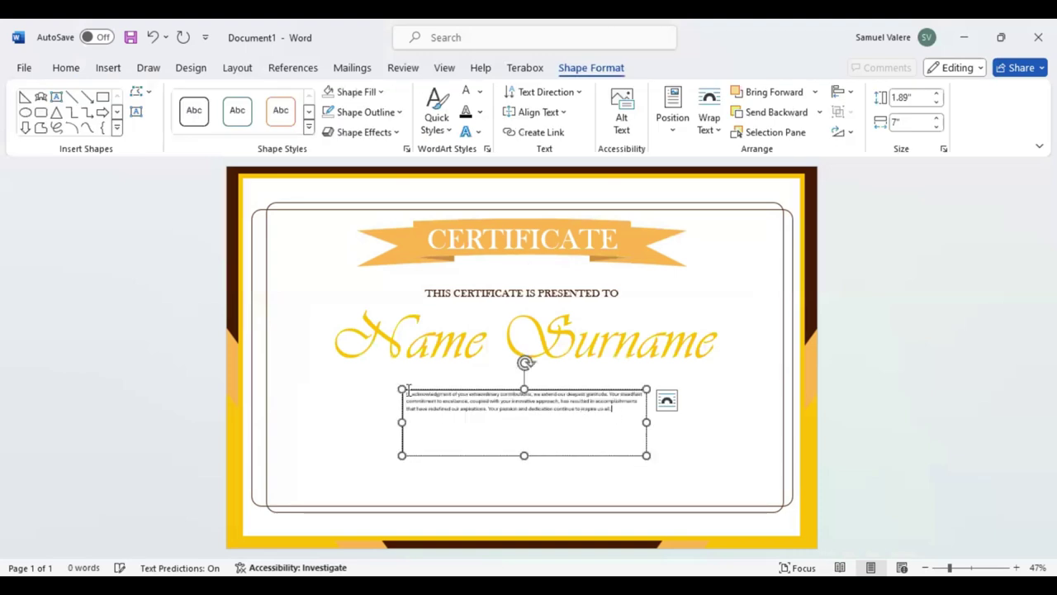
pyautogui.tripleClick(447, 391)
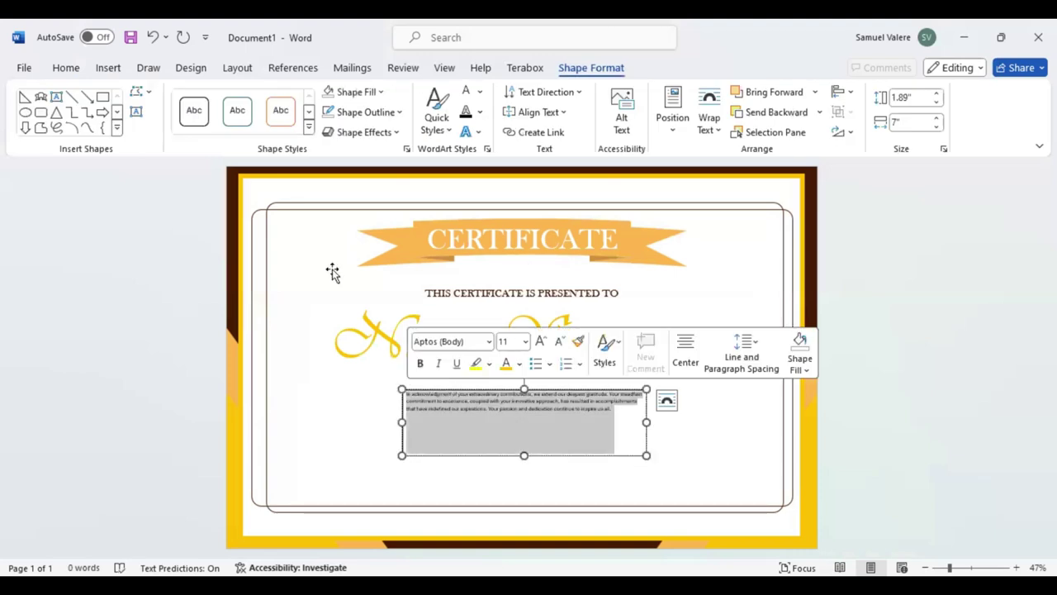
# - Format the paragraph in Baskerville Old Face 24, widen its box and nudge it to centre
pyautogui.click(58, 72)
pyautogui.click(147, 98)
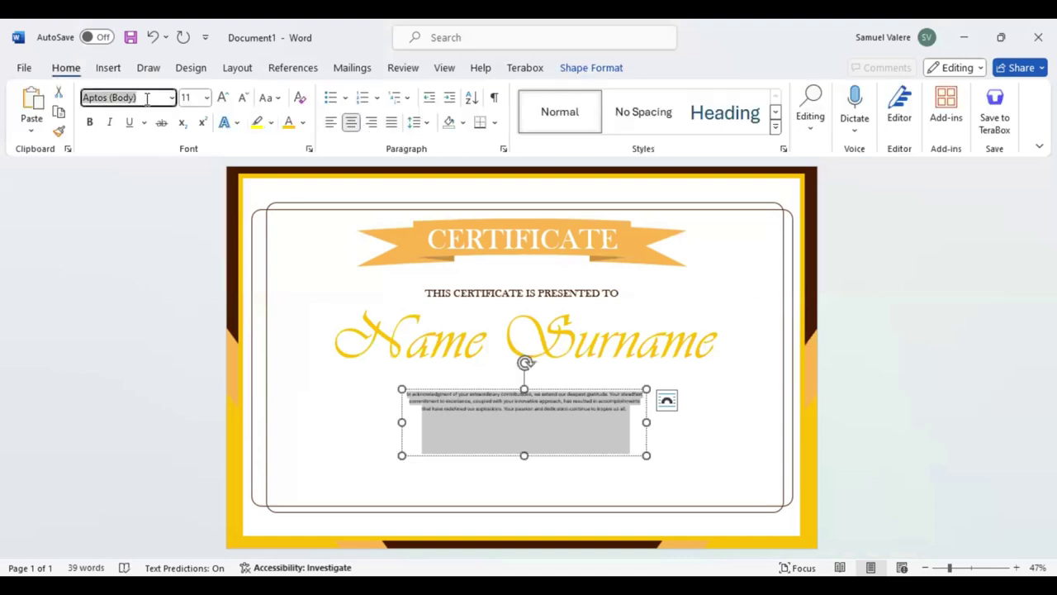
pyautogui.write('Baskerville Old Face')
pyautogui.press('Return')
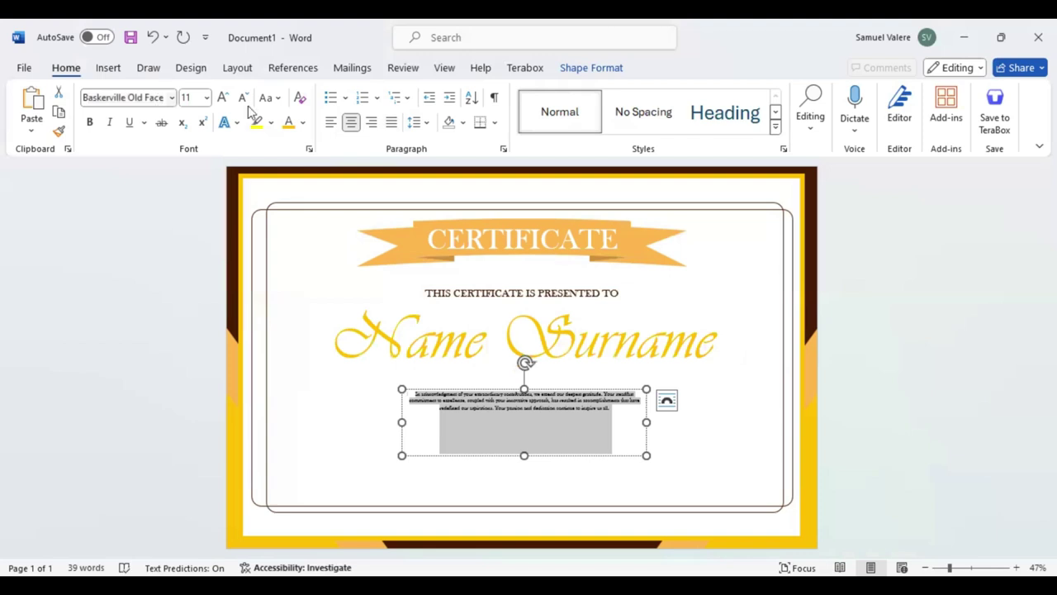
pyautogui.click(222, 98)
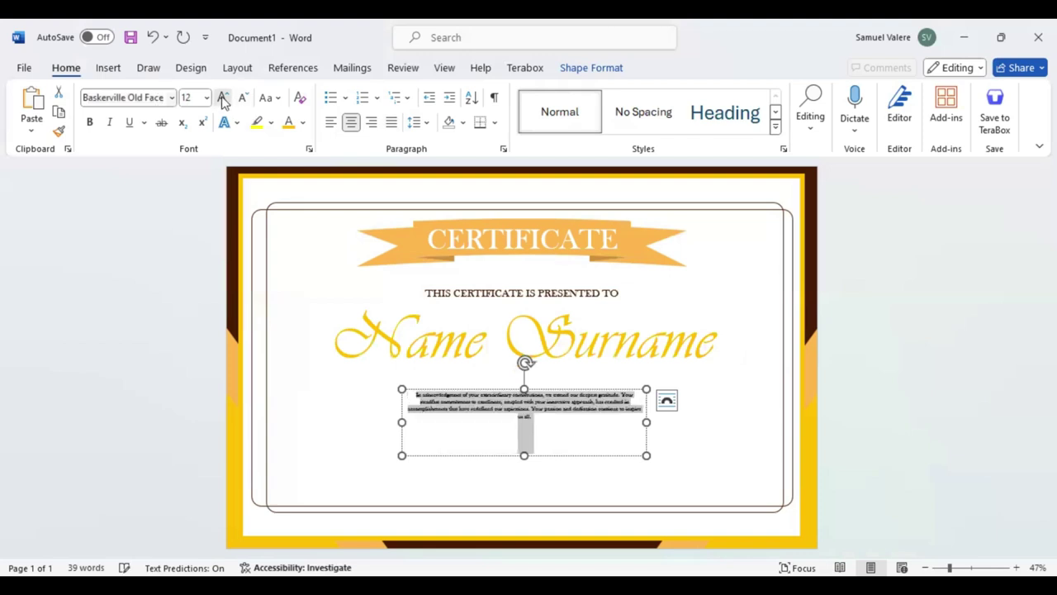
pyautogui.click(222, 98)
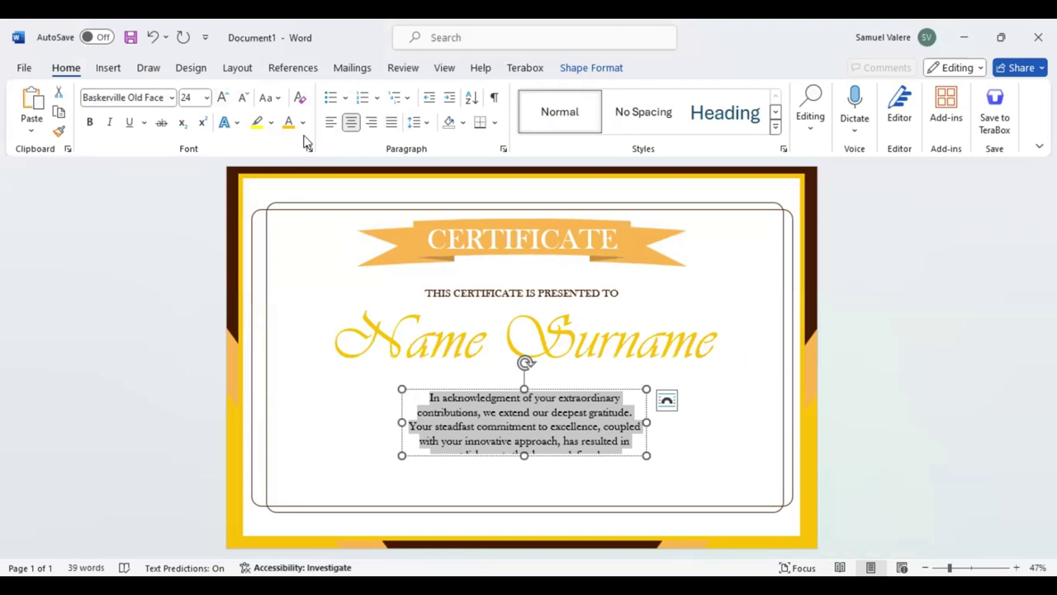
pyautogui.moveTo(401, 455); pyautogui.dragTo(300, 464)
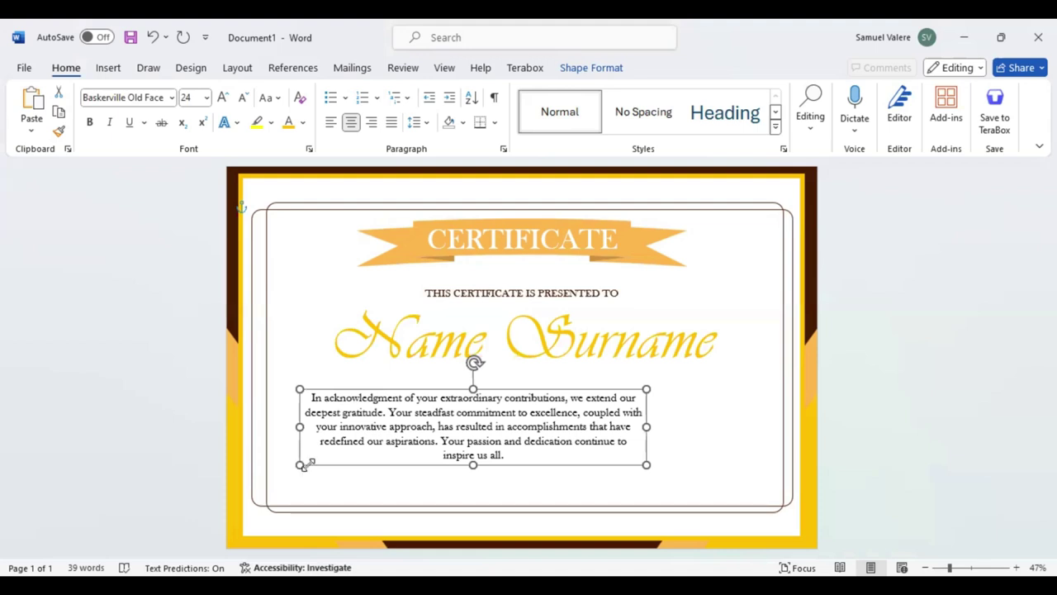
pyautogui.press('Right')
pyautogui.press('Right')
pyautogui.press('Right')
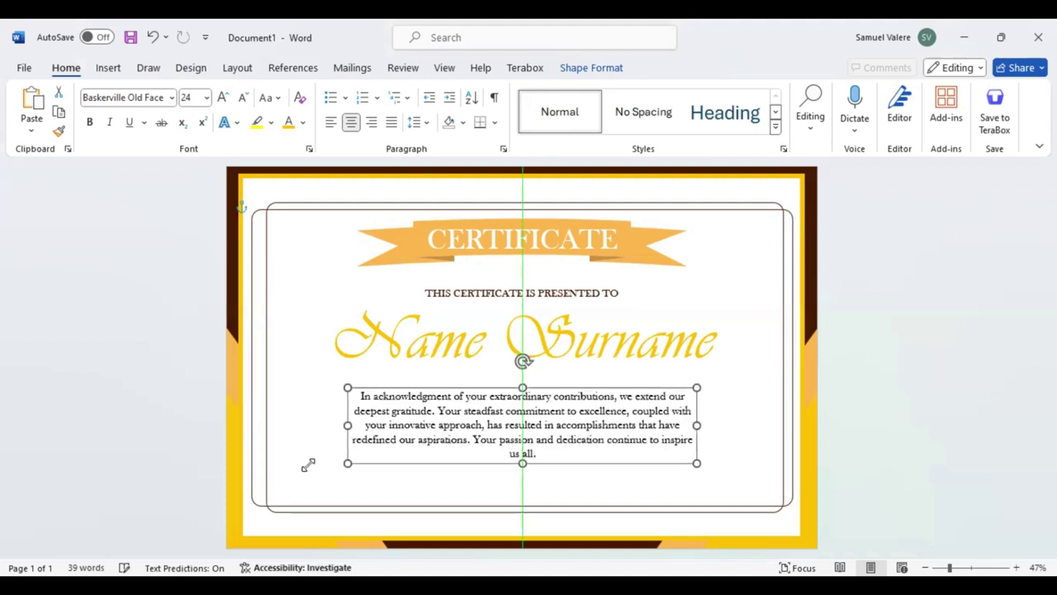
pyautogui.press('Up')
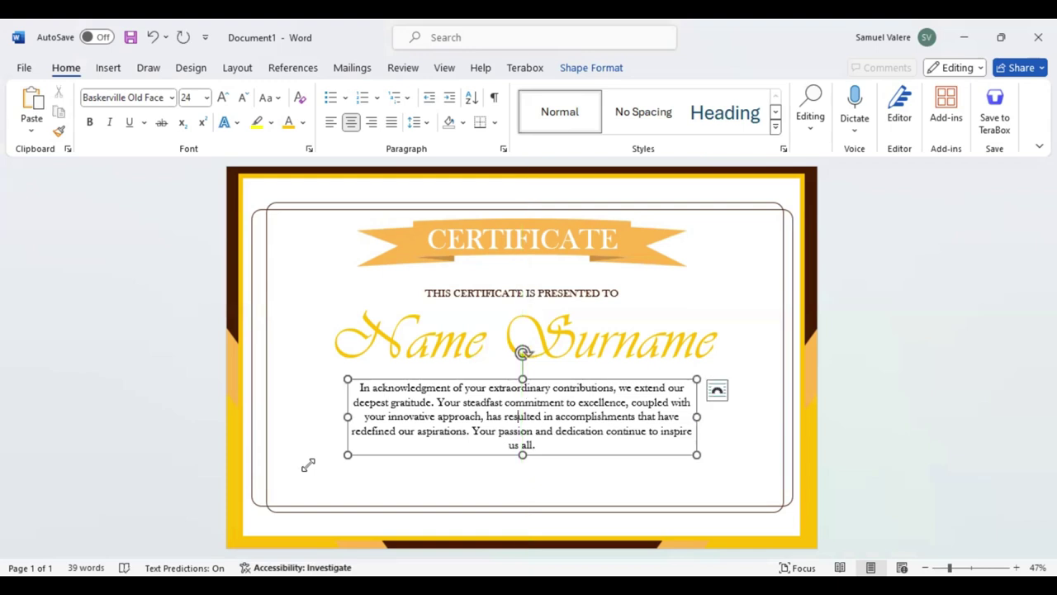
# - Give the paragraph text the recent dark font colour
pyautogui.tripleClick(638, 398)
pyautogui.click(633, 392)
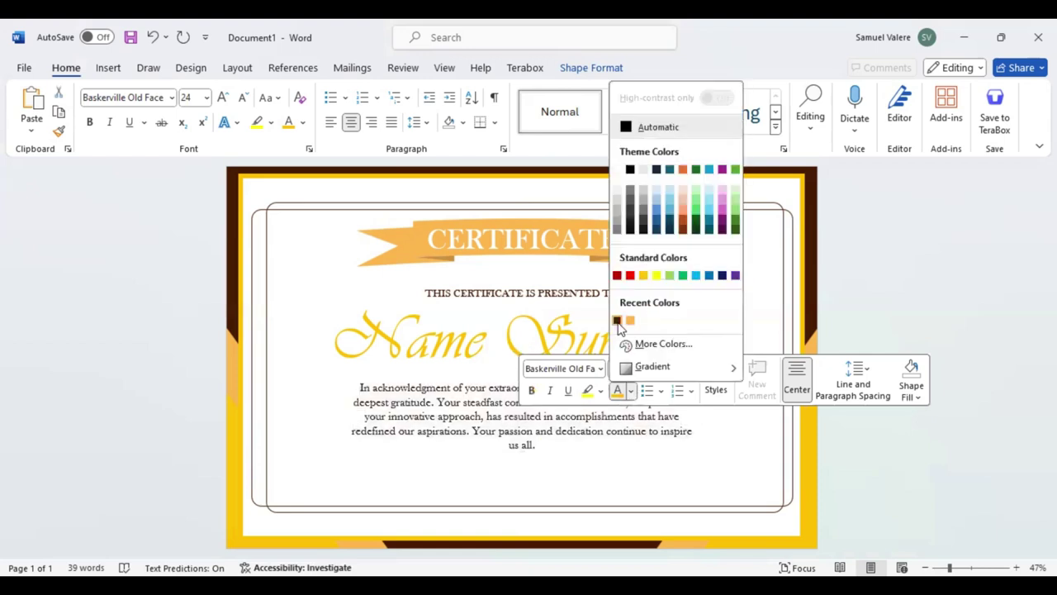
pyautogui.click(618, 321)
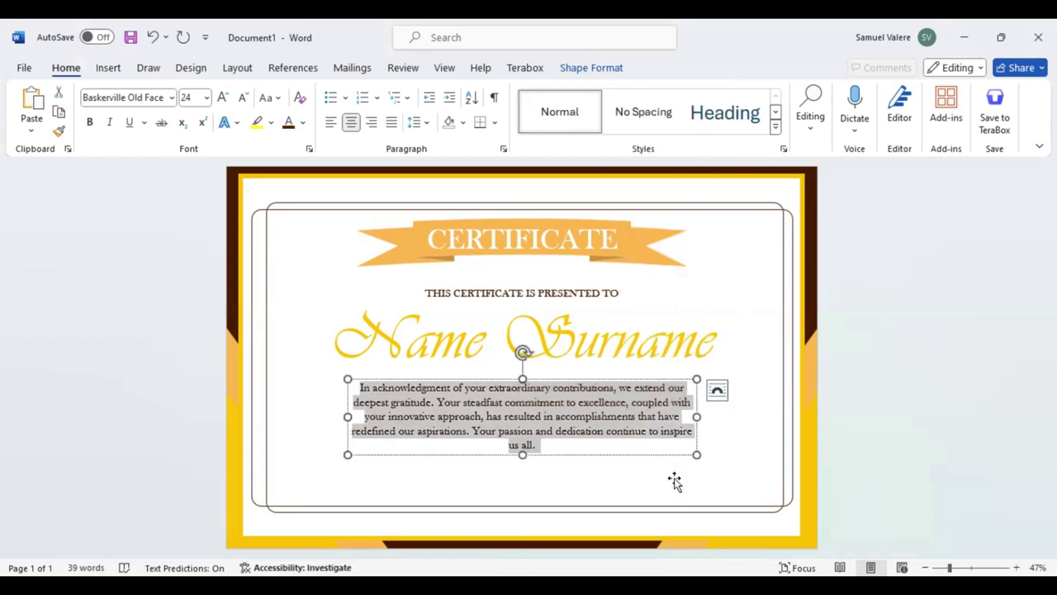
pyautogui.click(260, 325)
pyautogui.click(109, 71)
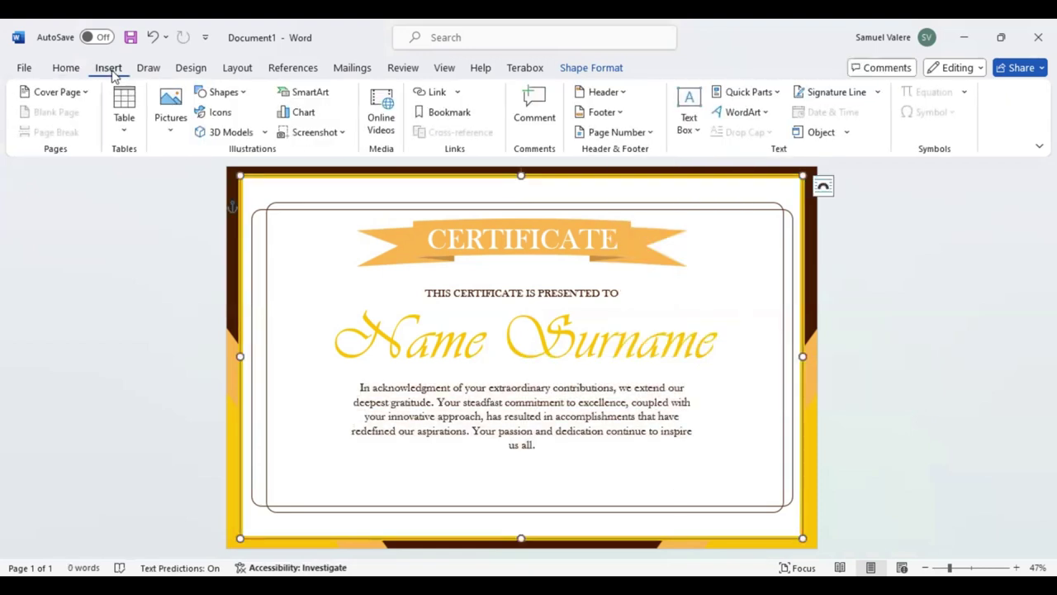
# - Draw a level line at the lower left and give it the dark outline colour
pyautogui.click(246, 96)
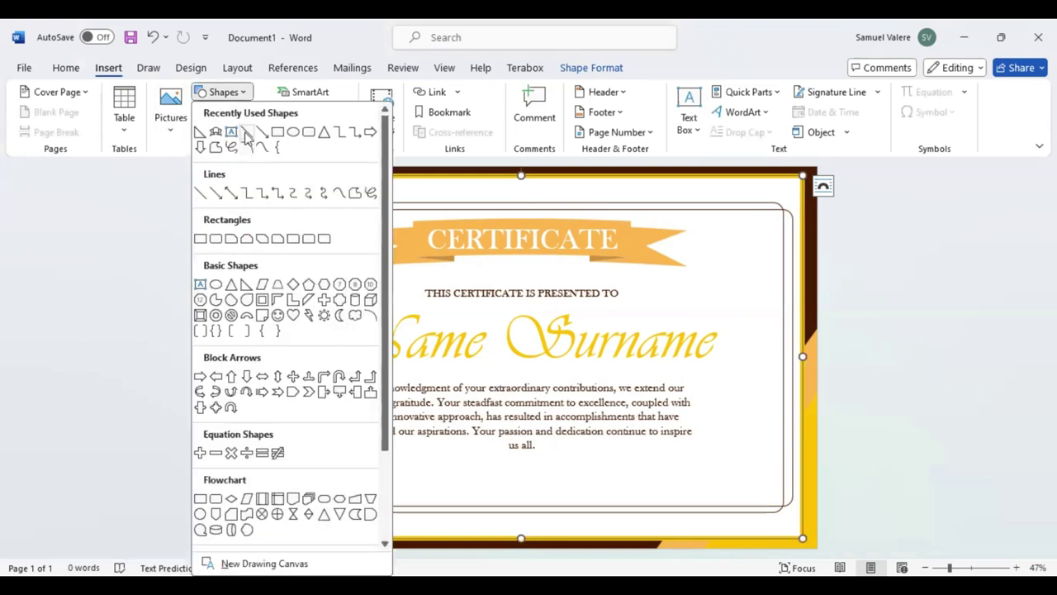
pyautogui.click(246, 132)
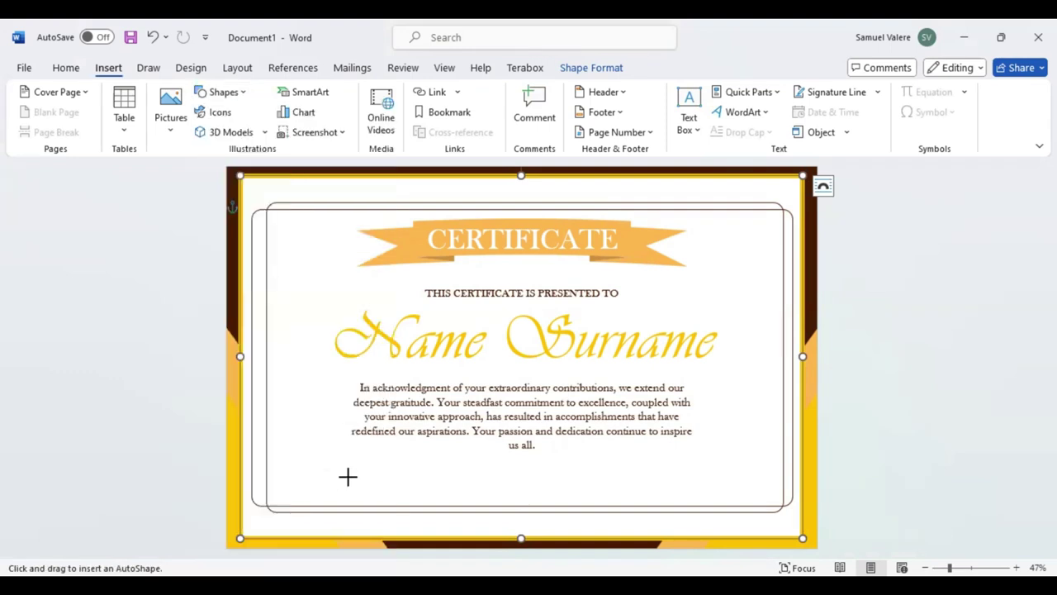
pyautogui.moveTo(347, 477); pyautogui.dragTo(439, 482)
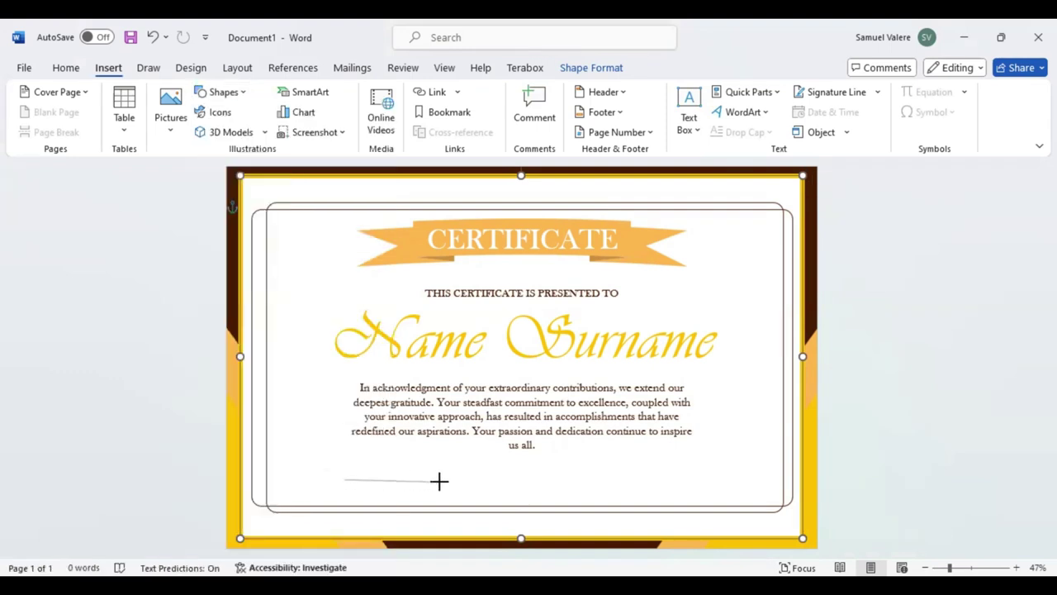
pyautogui.moveTo(439, 482); pyautogui.dragTo(441, 479)
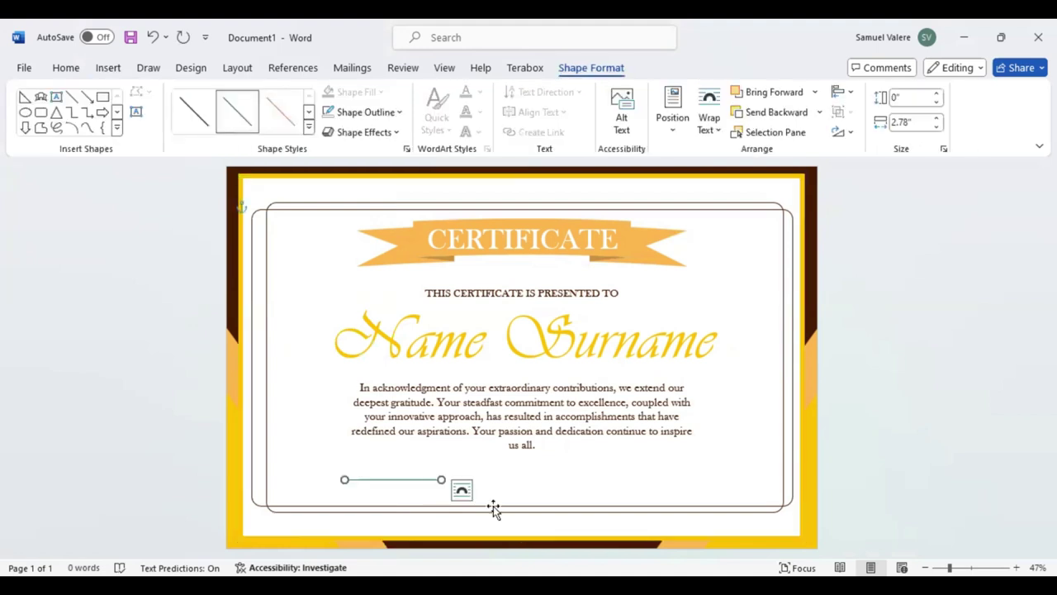
pyautogui.click(404, 113)
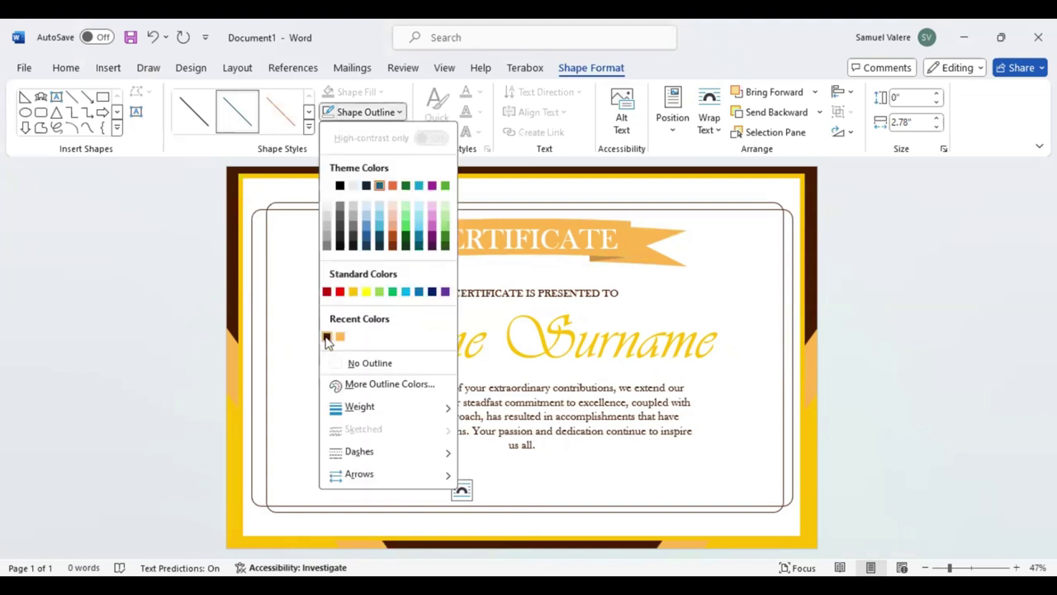
pyautogui.click(327, 338)
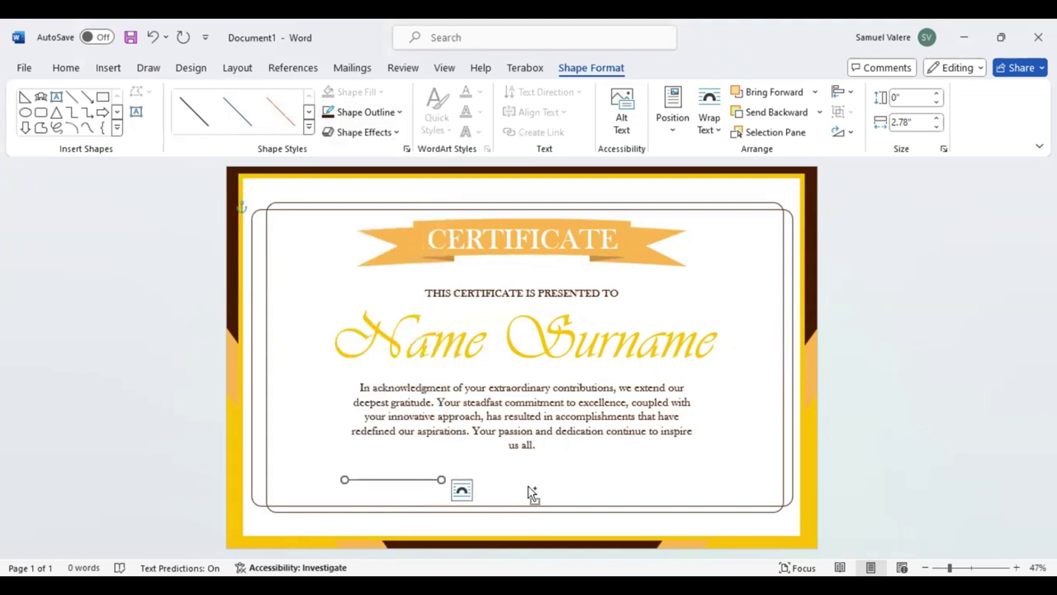
# - Duplicate the signature line and move the copy across to the right side
pyautogui.hotkey('ctrl', 'v')
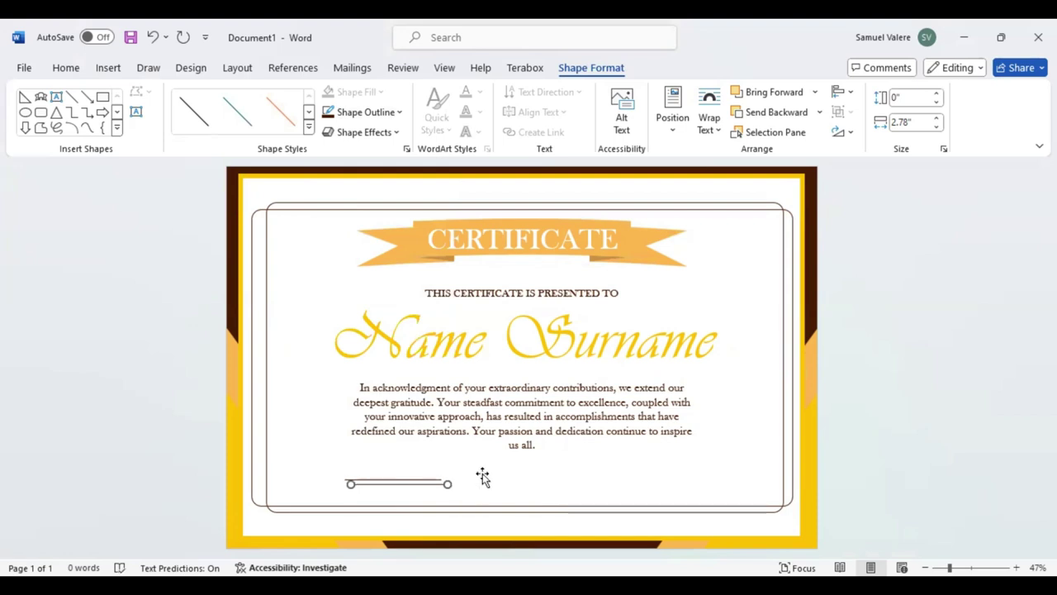
pyautogui.press('Up')
pyautogui.press('Up')
pyautogui.press('Up')
pyautogui.press('Up')
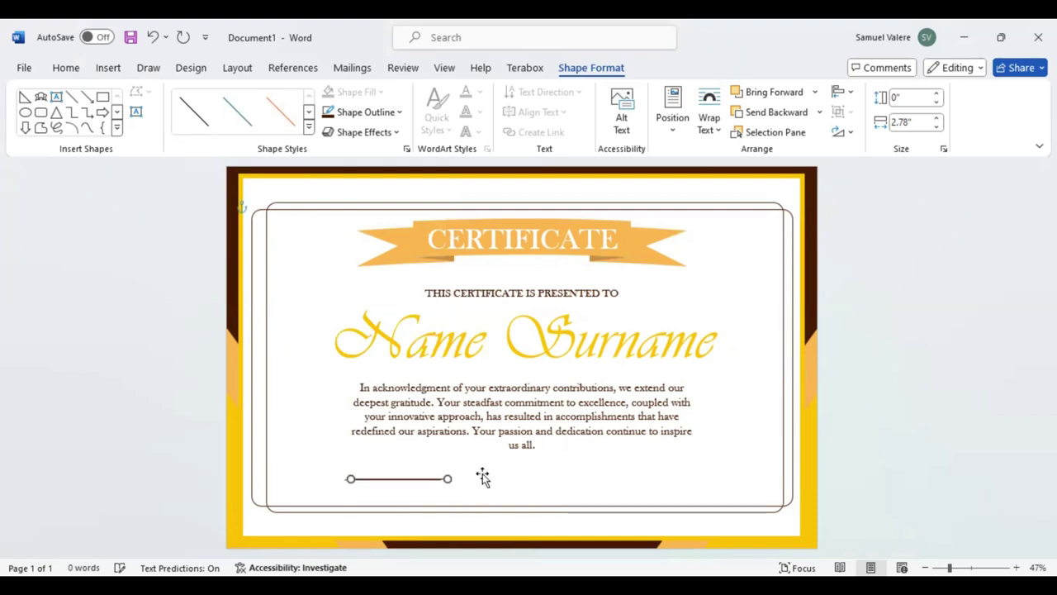
pyautogui.press('Right')
pyautogui.press('Right')
pyautogui.press('Right')
pyautogui.press('Right')
pyautogui.press('Right')
pyautogui.press('Right')
pyautogui.press('Right')
pyautogui.press('Right')
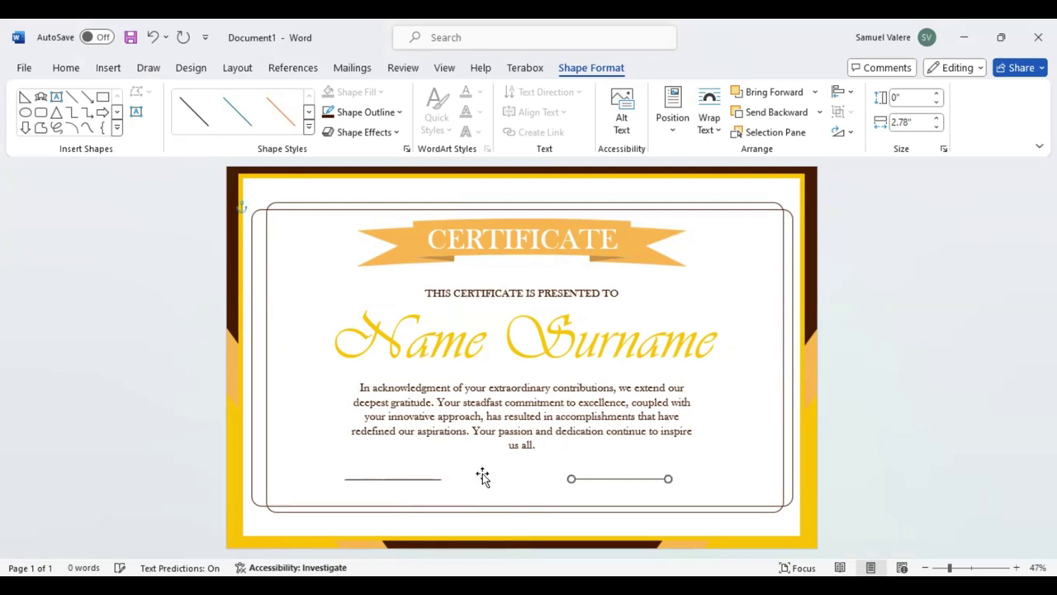
pyautogui.press('Right')
pyautogui.hotkey('ctrl', 'Right')
pyautogui.hotkey('ctrl', 'Right')
pyautogui.hotkey('ctrl', 'Right')
pyautogui.hotkey('ctrl', 'Right')
pyautogui.hotkey('ctrl', 'Right')
pyautogui.hotkey('ctrl', 'Down')
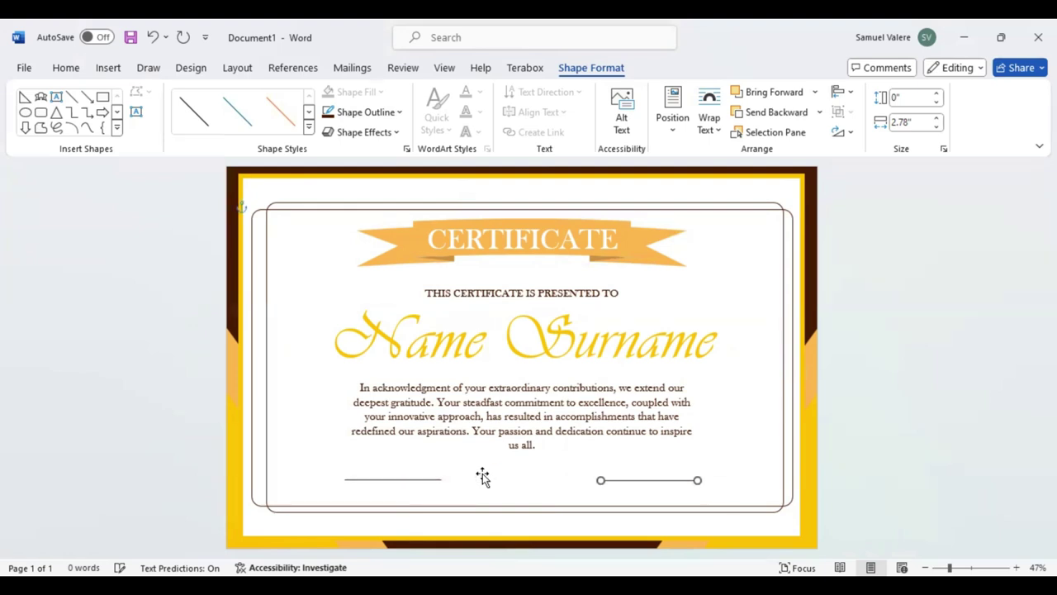
pyautogui.hotkey('ctrl', 'Right')
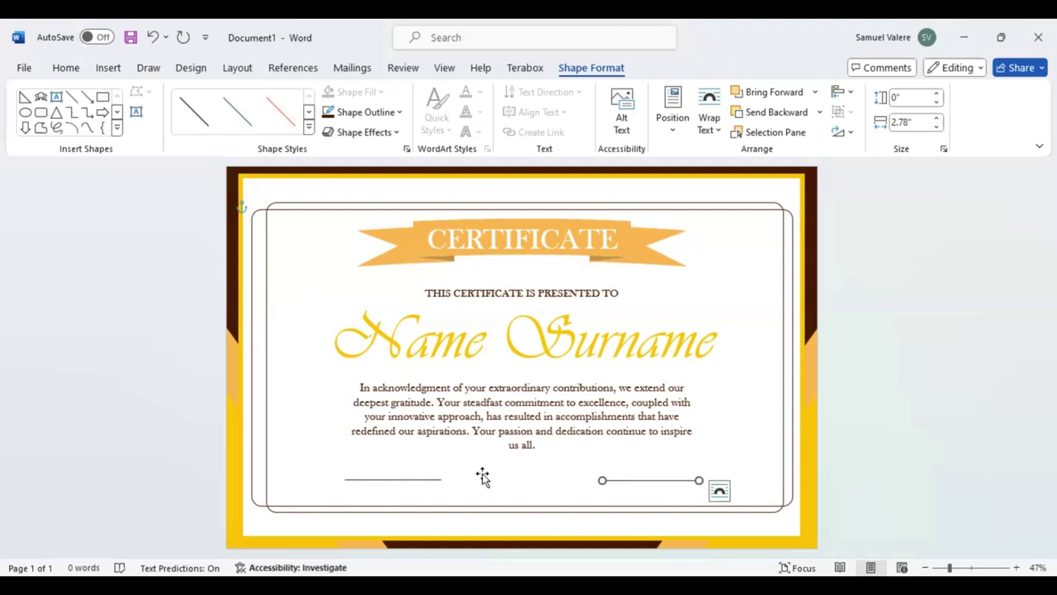
# - Draw a text box under the left line and type 'Signature'
pyautogui.click(137, 113)
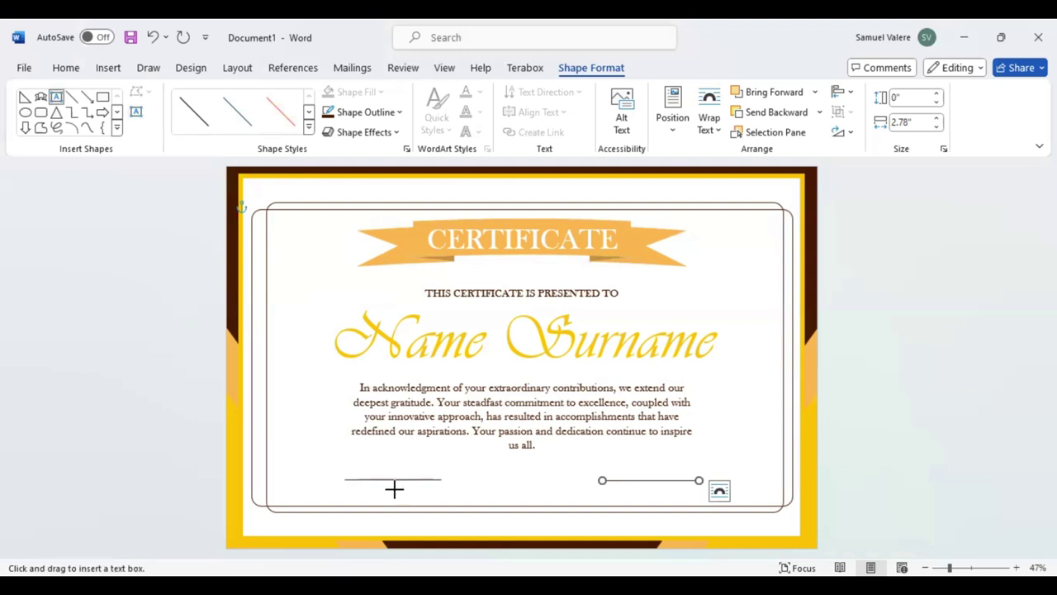
pyautogui.moveTo(357, 487); pyautogui.dragTo(431, 500)
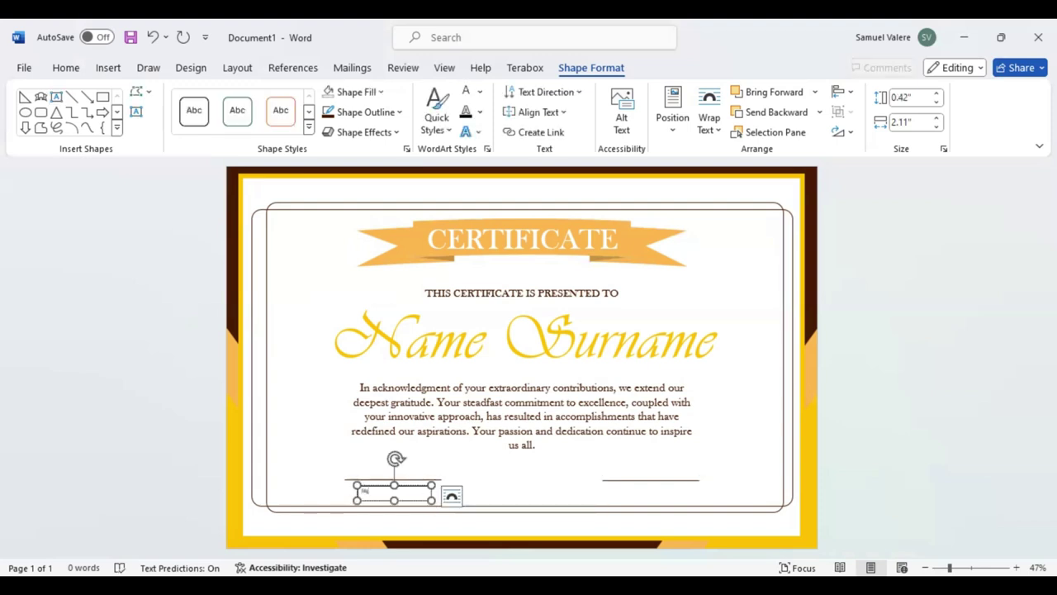
pyautogui.write('nature')
pyautogui.moveTo(385, 492); pyautogui.dragTo(358, 493)
# - Style the label centred, Baskerville Old Face, uppercase, 14 pt, and position it under the left line
pyautogui.click(399, 112)
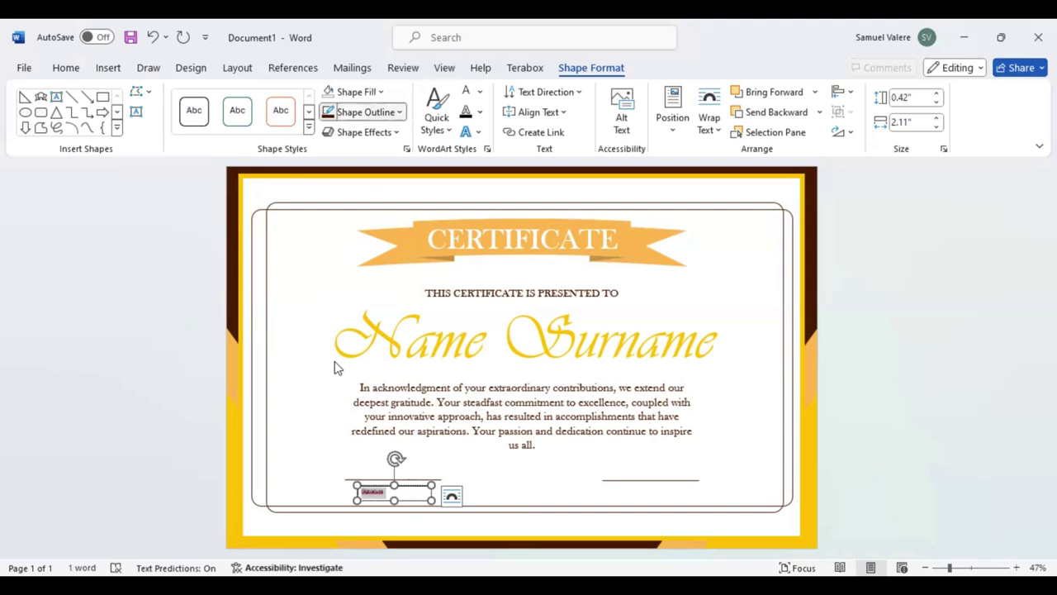
pyautogui.click(338, 185)
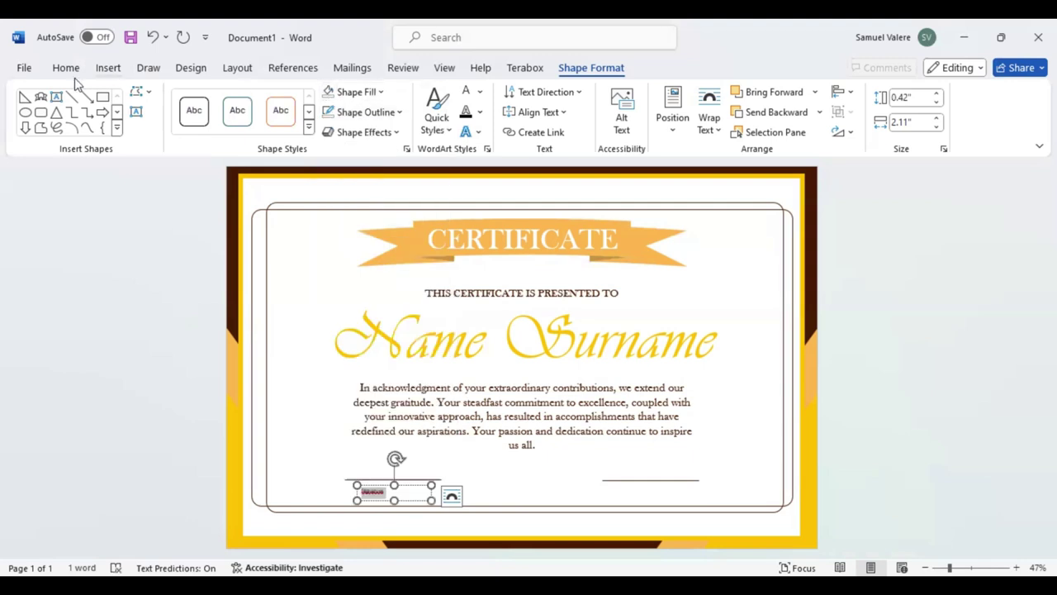
pyautogui.click(66, 69)
pyautogui.click(352, 122)
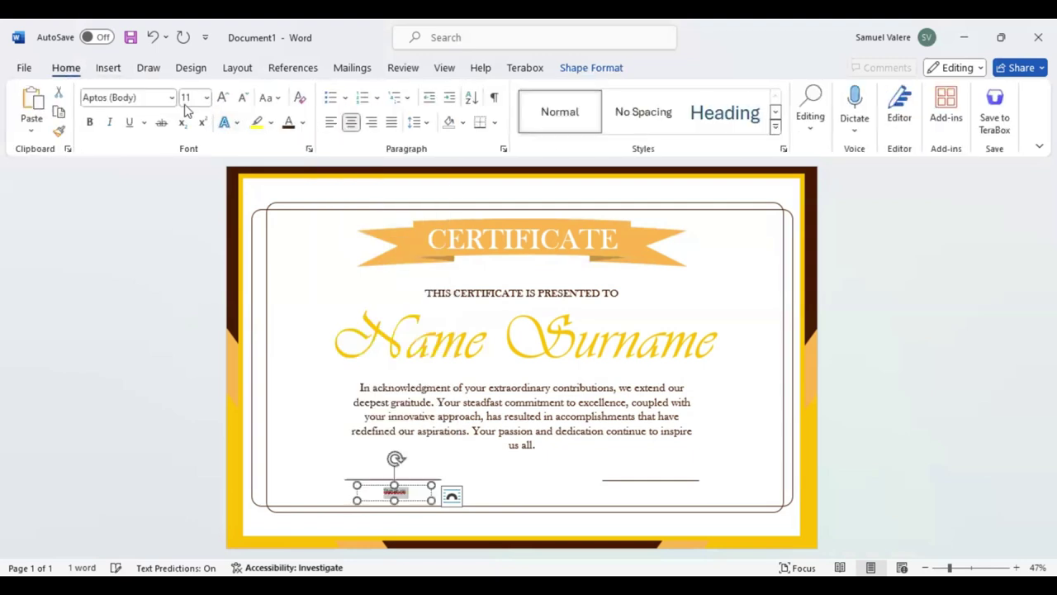
pyautogui.click(124, 97)
pyautogui.write('Baskerville Old Face')
pyautogui.press('Return')
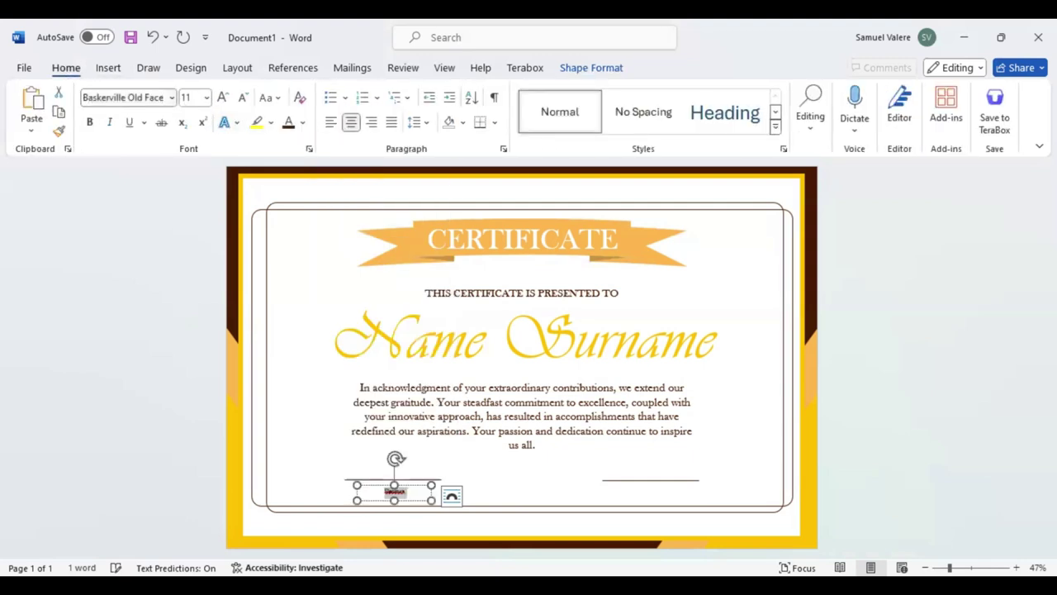
pyautogui.click(275, 101)
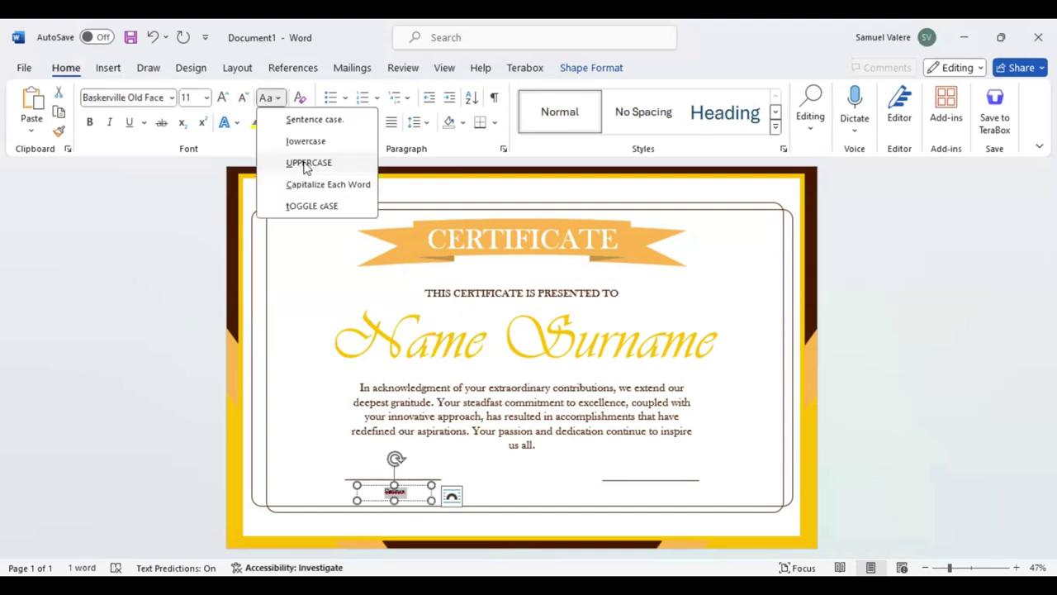
pyautogui.click(308, 159)
pyautogui.click(222, 97)
pyautogui.click(222, 98)
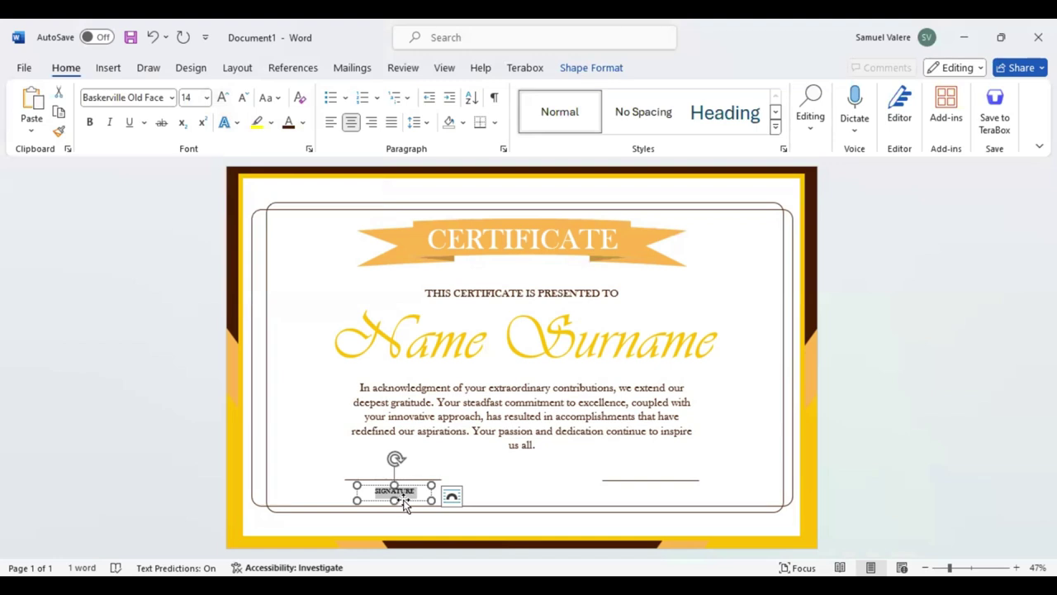
pyautogui.moveTo(404, 503); pyautogui.dragTo(403, 495)
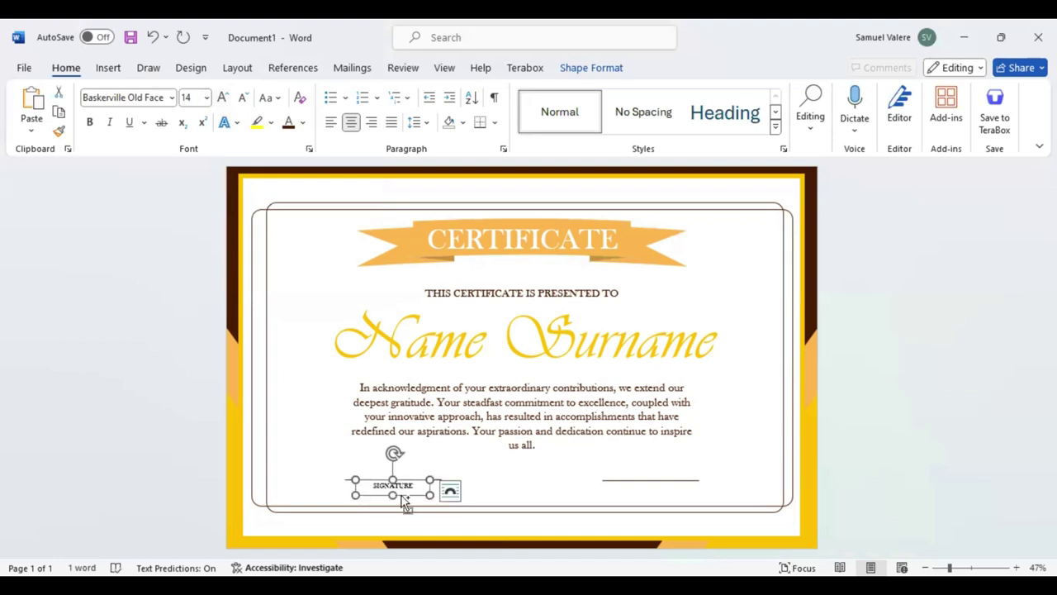
# - Duplicate the SIGNATURE label and place the copy under the right signature line
pyautogui.hotkey('ctrl', 'v')
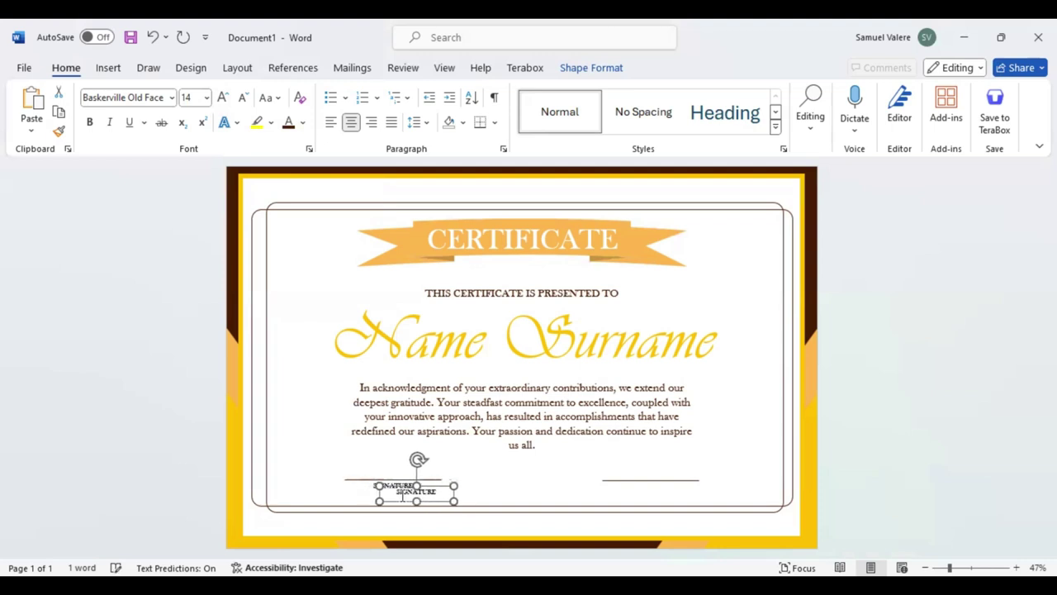
pyautogui.press('Right')
pyautogui.press('Right')
pyautogui.press('Right')
pyautogui.press('Right')
pyautogui.press('Right')
pyautogui.press('Right')
pyautogui.press('Right')
pyautogui.press('Right')
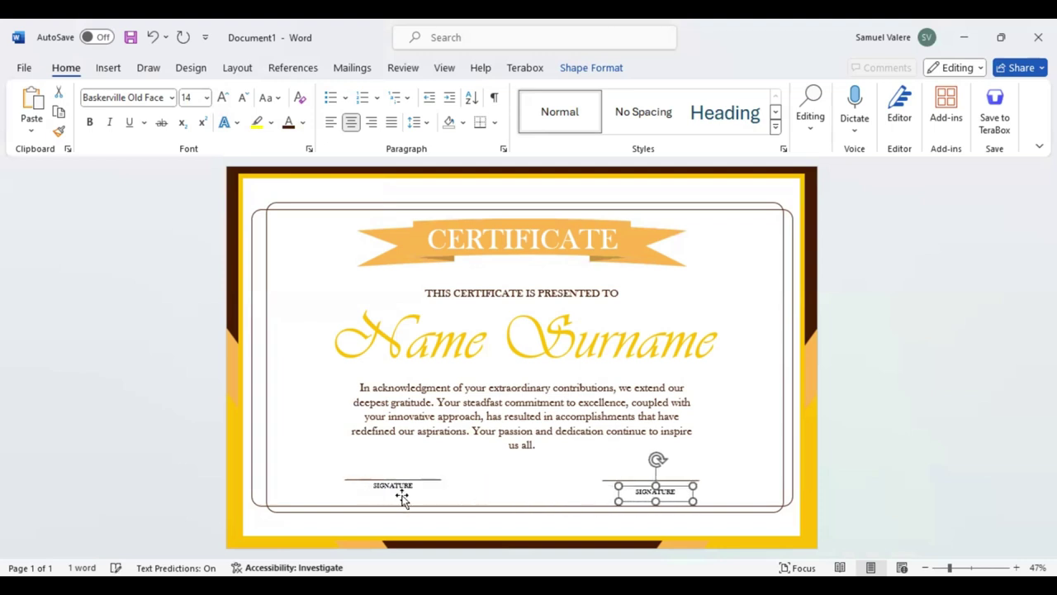
pyautogui.press('Up')
pyautogui.press('Up')
pyautogui.press('Up')
pyautogui.press('Up')
pyautogui.press('Up')
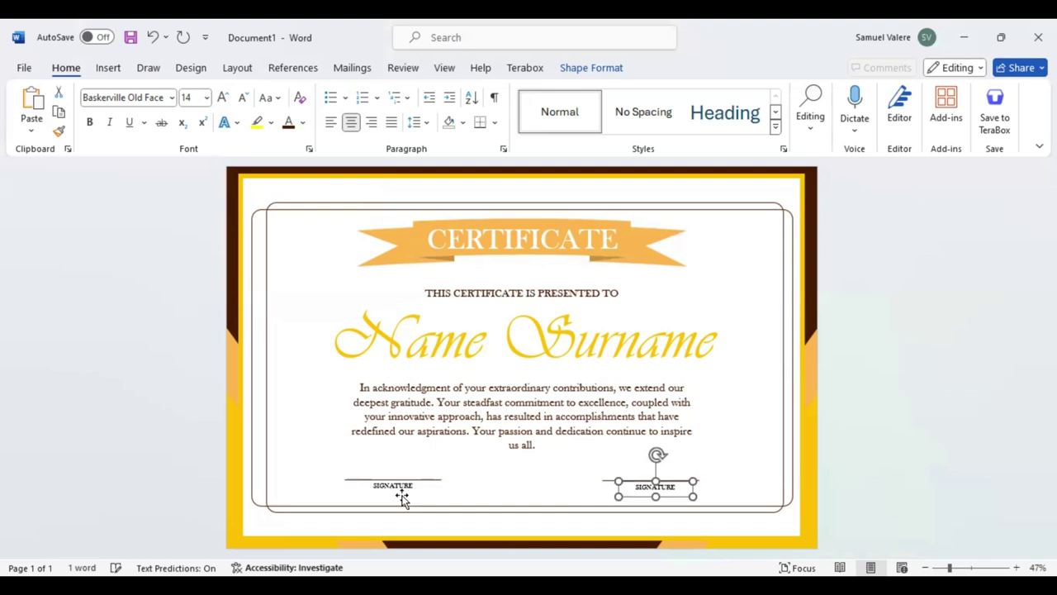
pyautogui.press('Left')
pyautogui.press('Left')
pyautogui.press('Left')
pyautogui.press('Left')
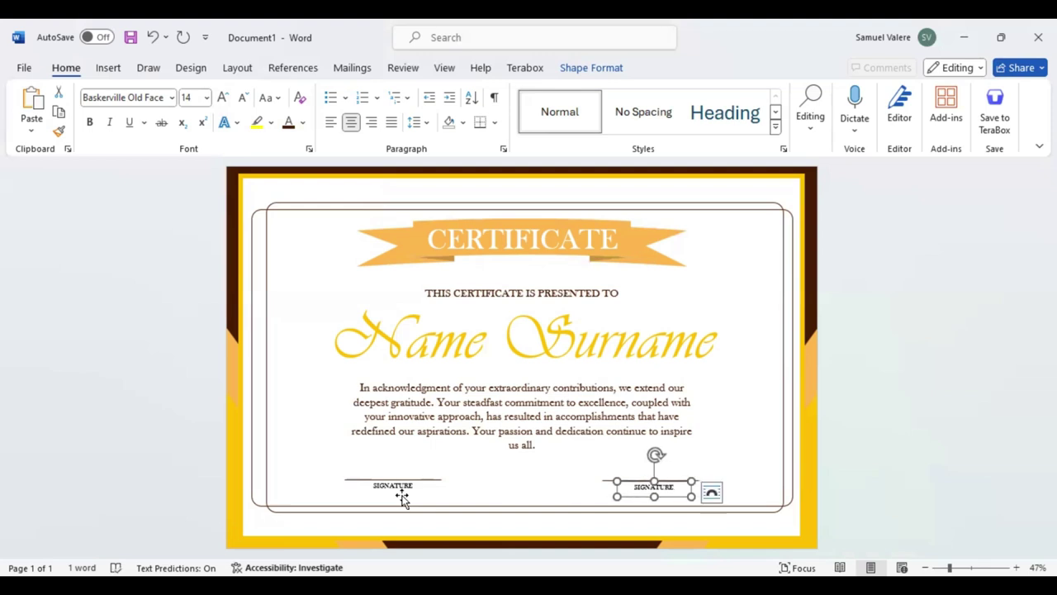
pyautogui.press('Left')
pyautogui.press('Left')
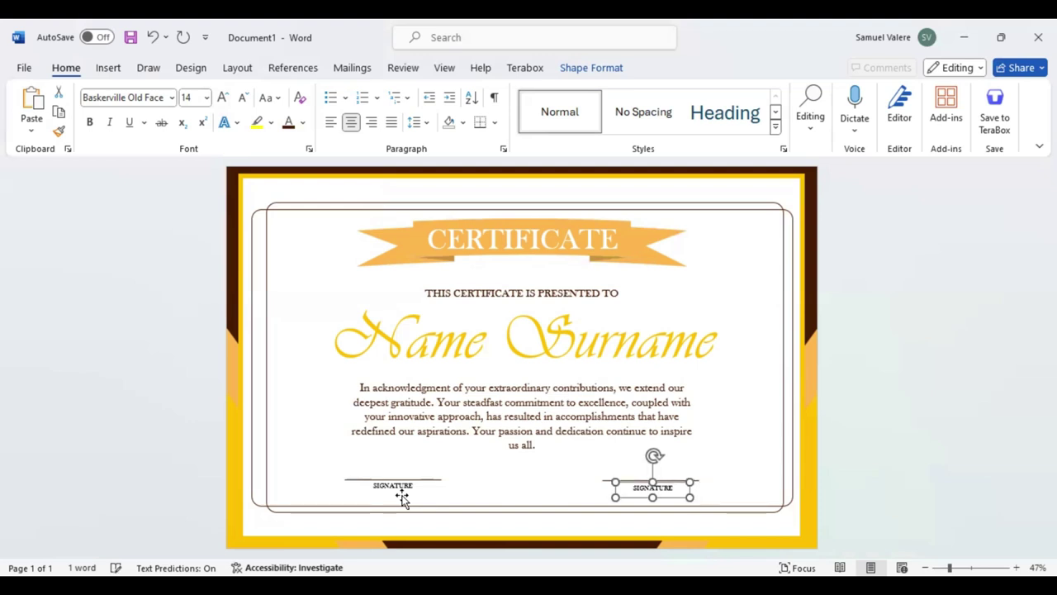
pyautogui.press('Left')
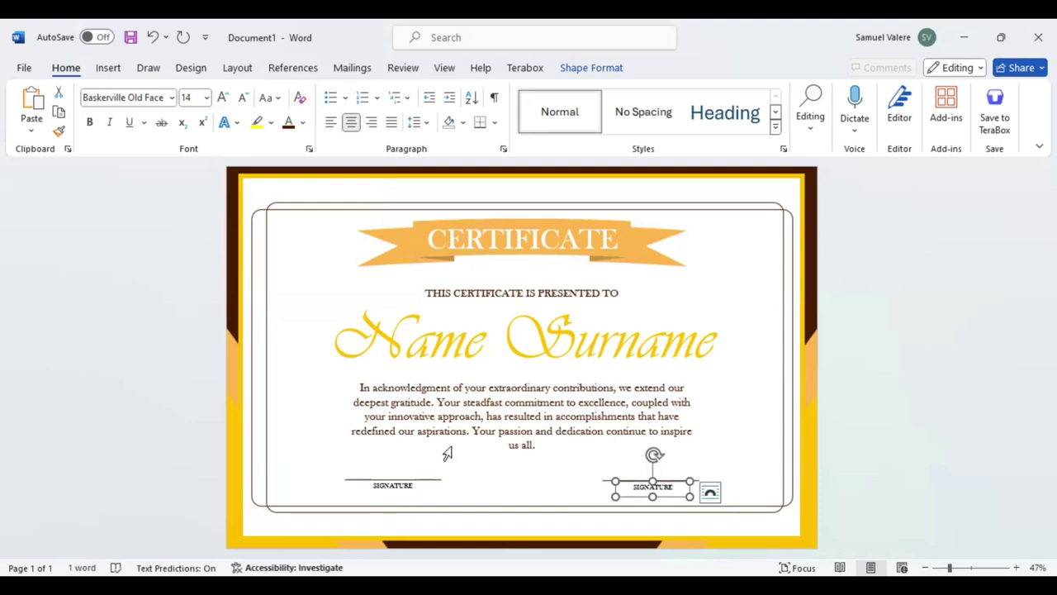